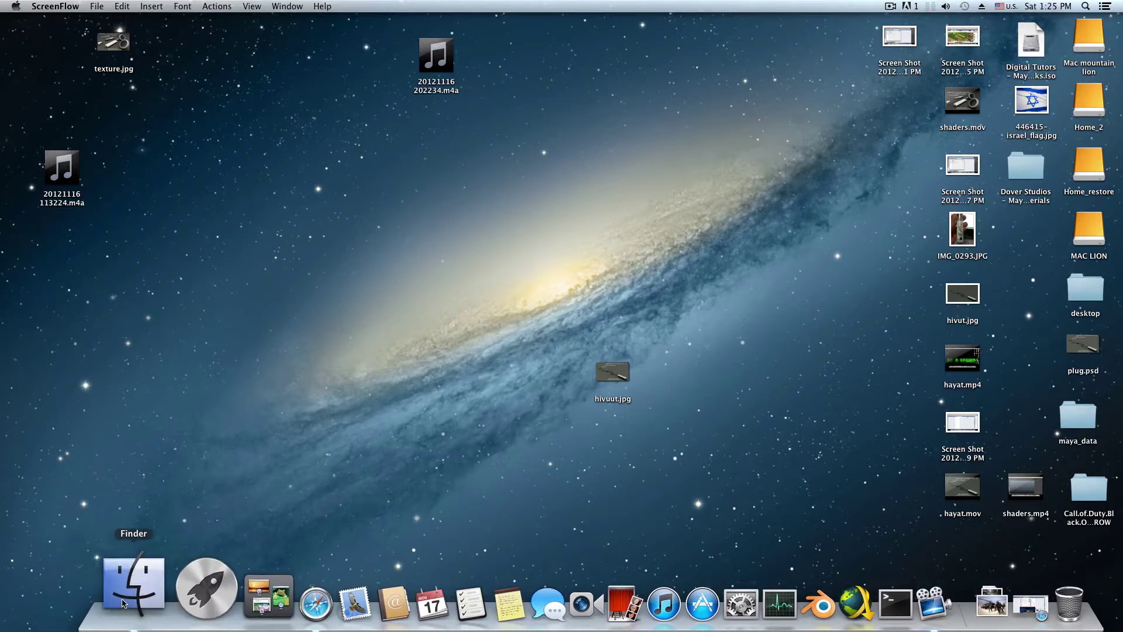
# - Show Launchpad's app grid and open the Autodesk (Other) folder
pyautogui.click(167, 600)
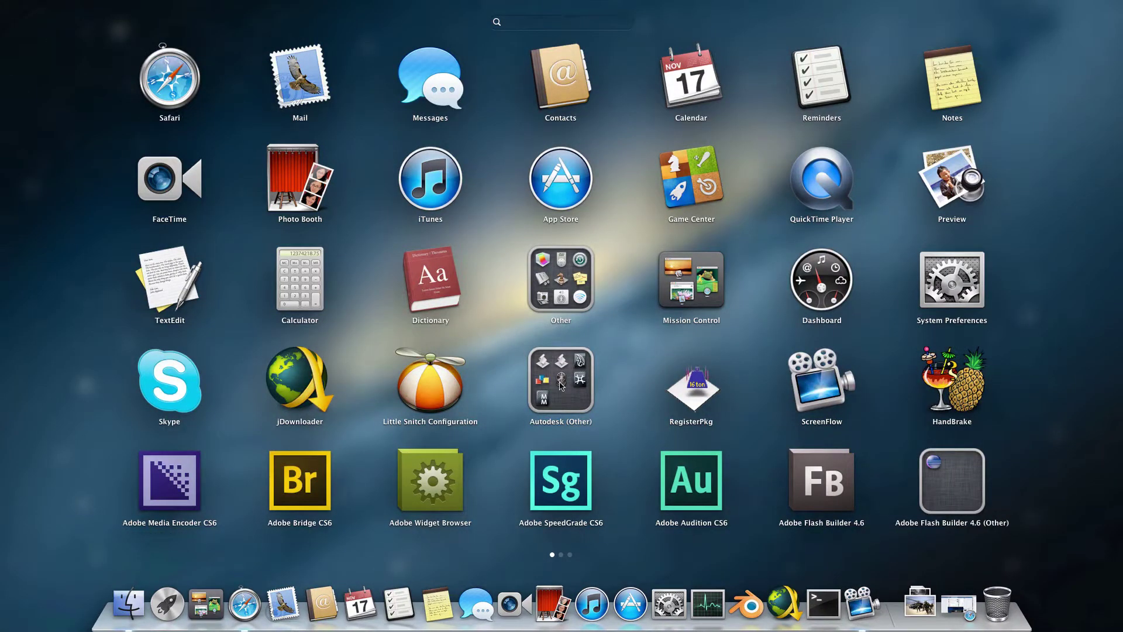
pyautogui.click(560, 383)
# - Launch Maya 2013 and open Hypershade from Window > Rendering Editors
pyautogui.click(440, 502)
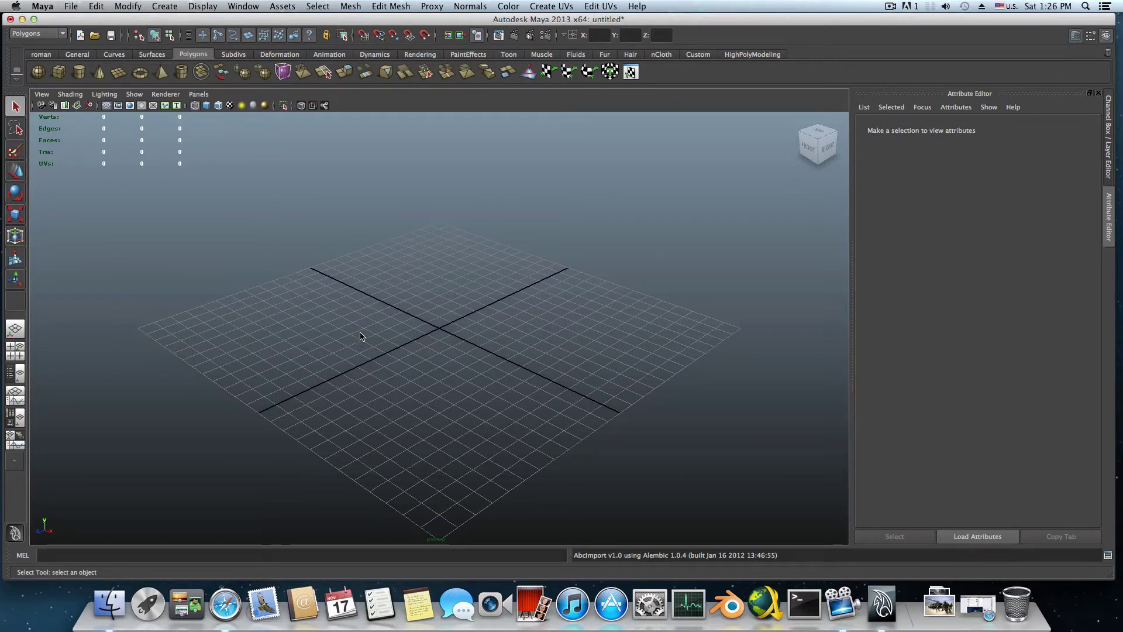
pyautogui.click(242, 7)
pyautogui.click(253, 10)
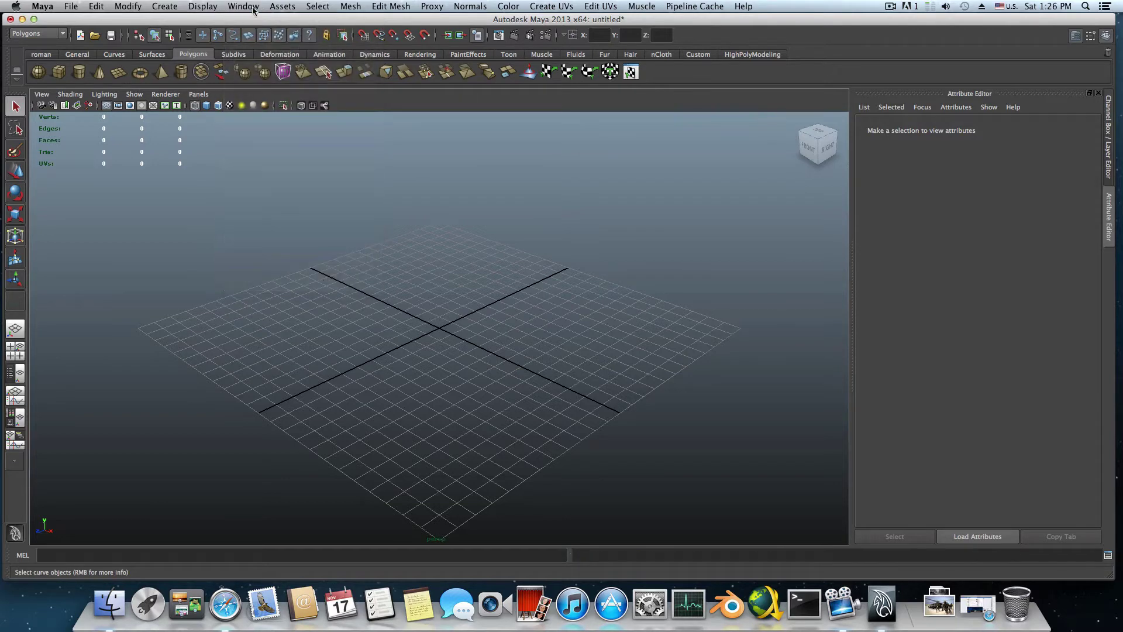
pyautogui.click(253, 10)
pyautogui.moveTo(258, 40)
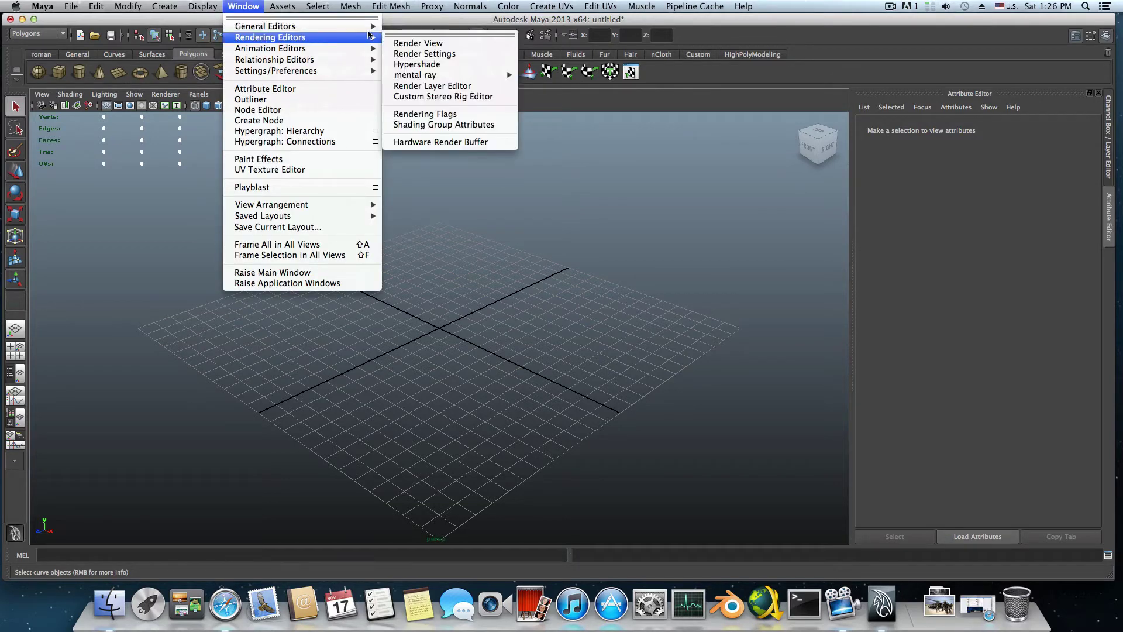
pyautogui.click(413, 64)
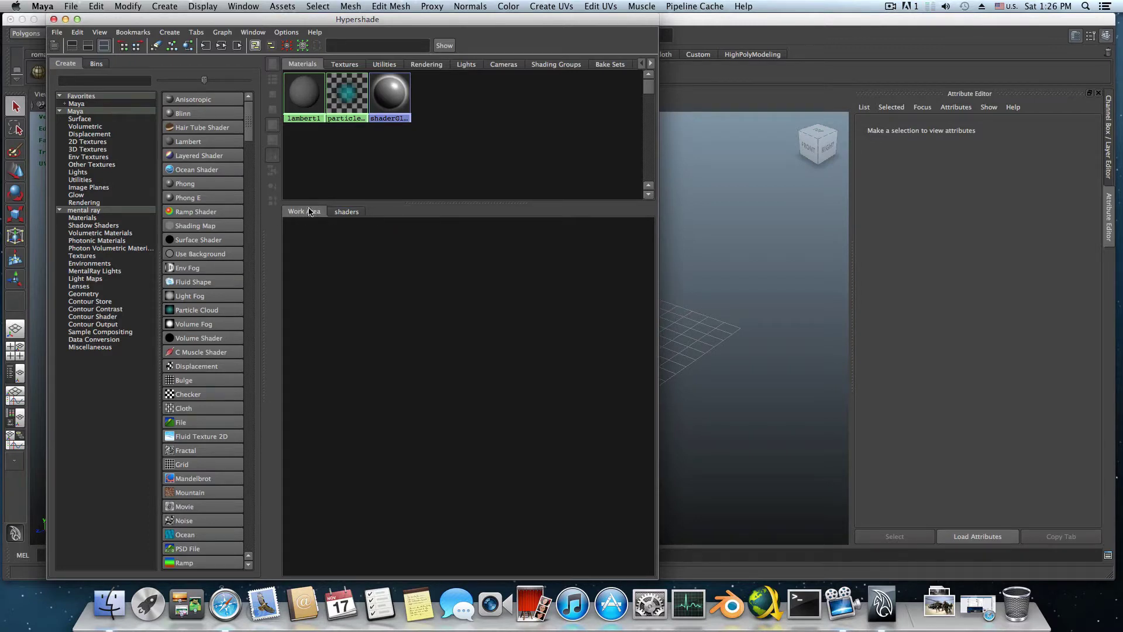
# - Browse Hypershade's shaders library, select Misc-Xray-JP.jpg, then minimize both Maya windows
pyautogui.click(347, 211)
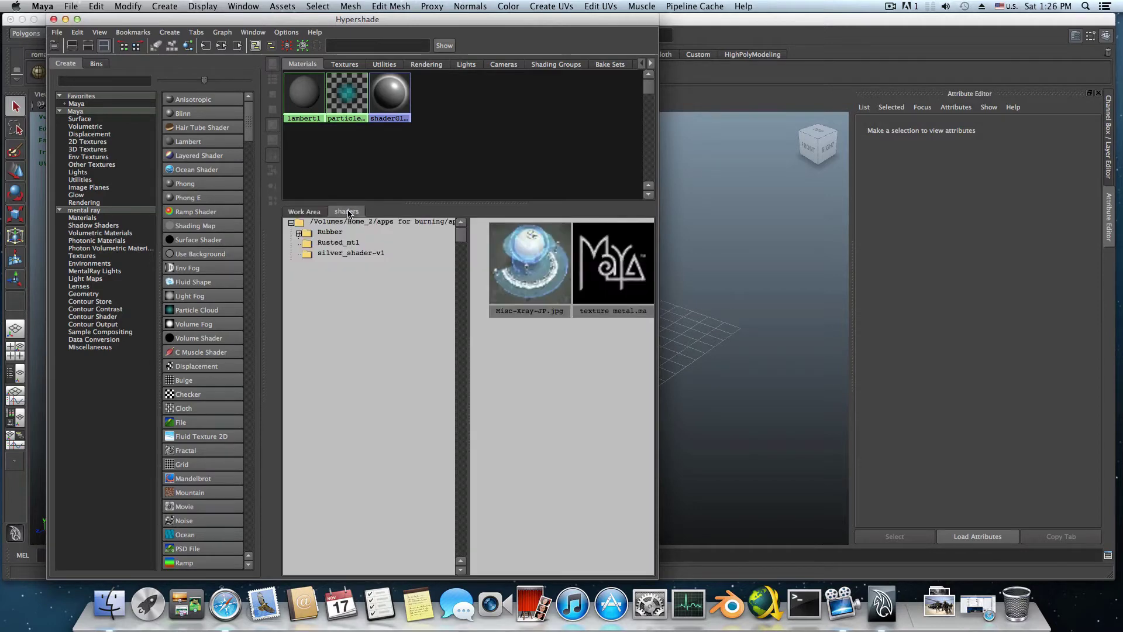
pyautogui.moveTo(469, 314); pyautogui.dragTo(400, 308)
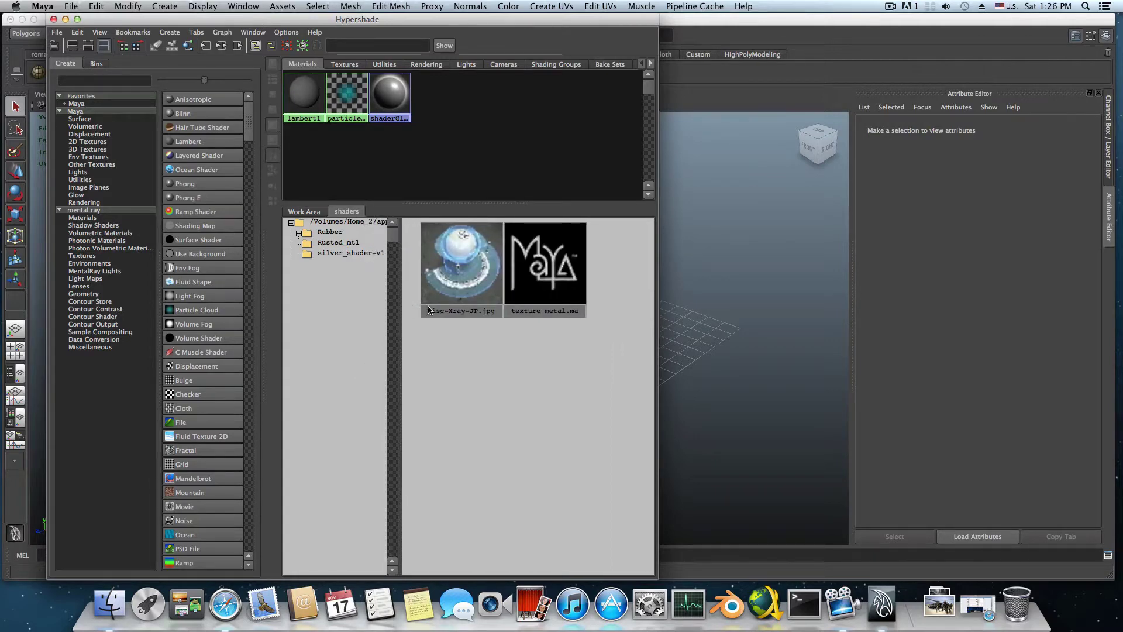
pyautogui.click(450, 271)
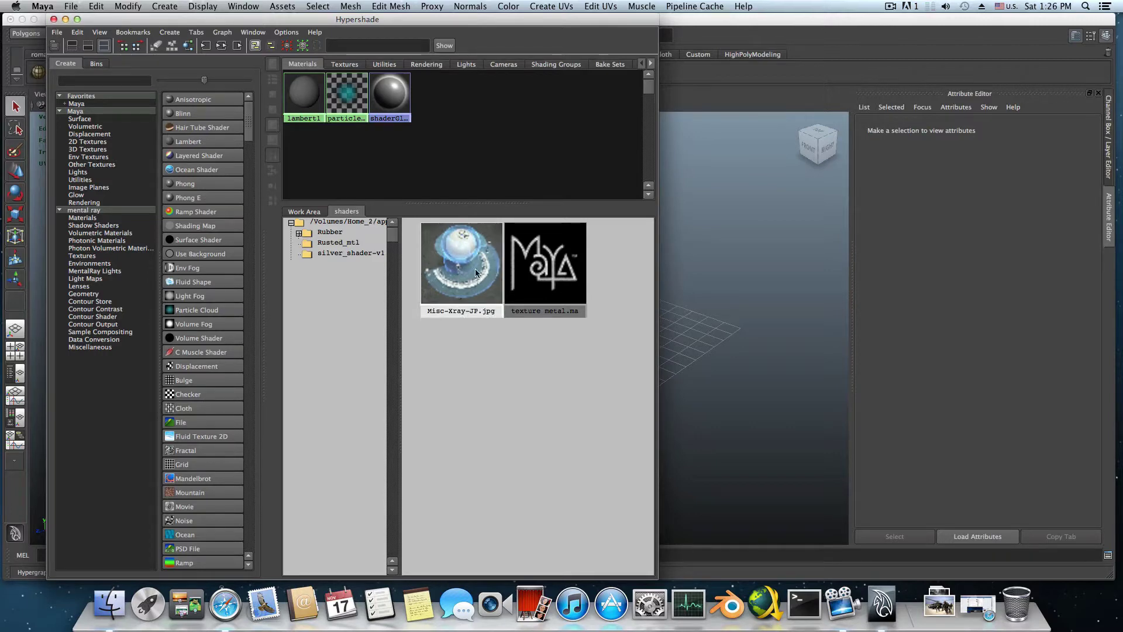
pyautogui.click(66, 21)
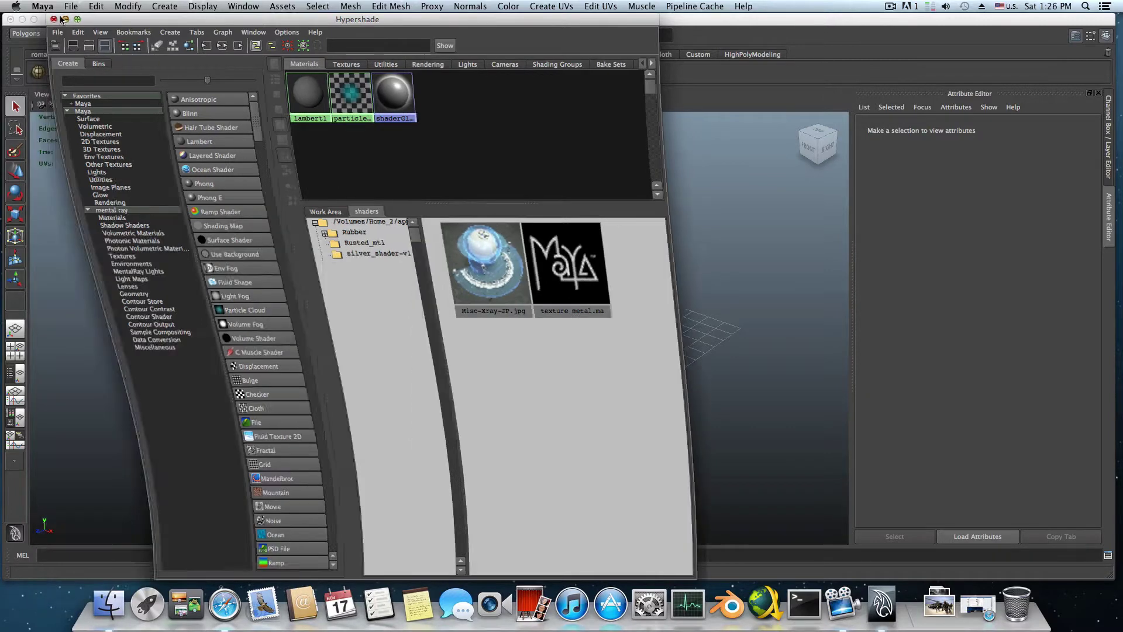
pyautogui.press('super+m')
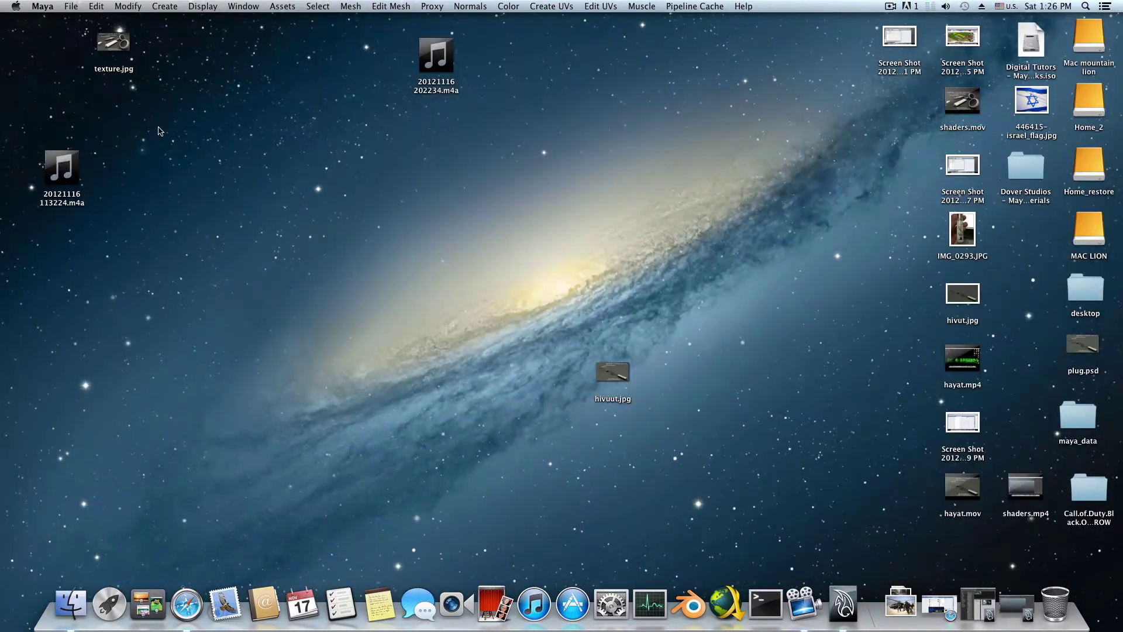
# - Close Hypershade, load google.co.il in Safari, and search 'mia maya shaders download'
pyautogui.click(186, 603)
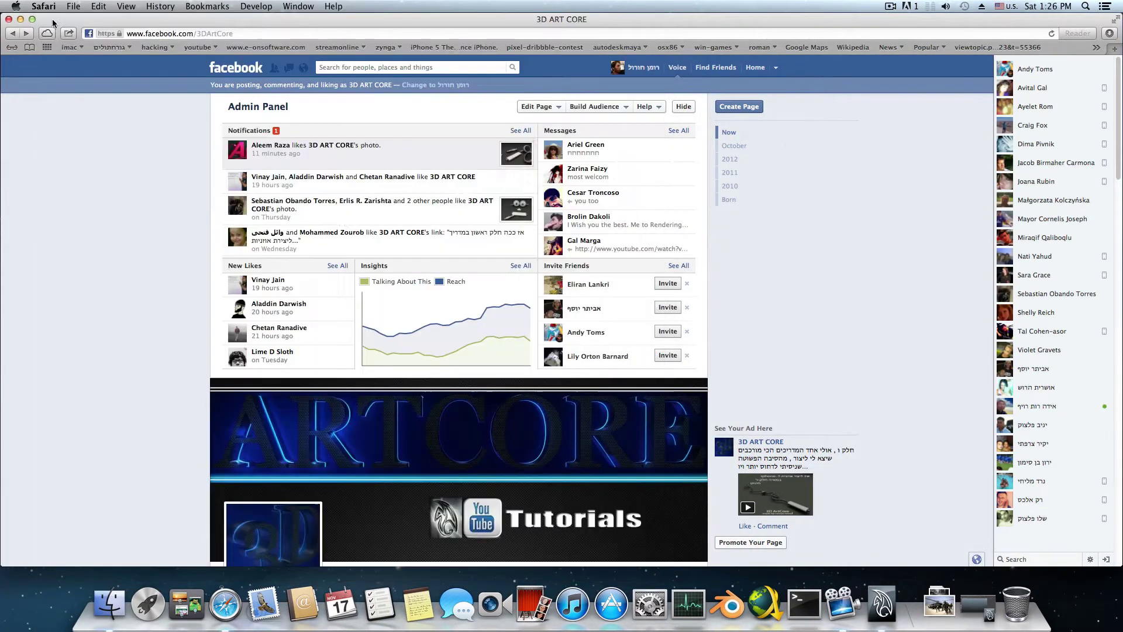
pyautogui.click(53, 19)
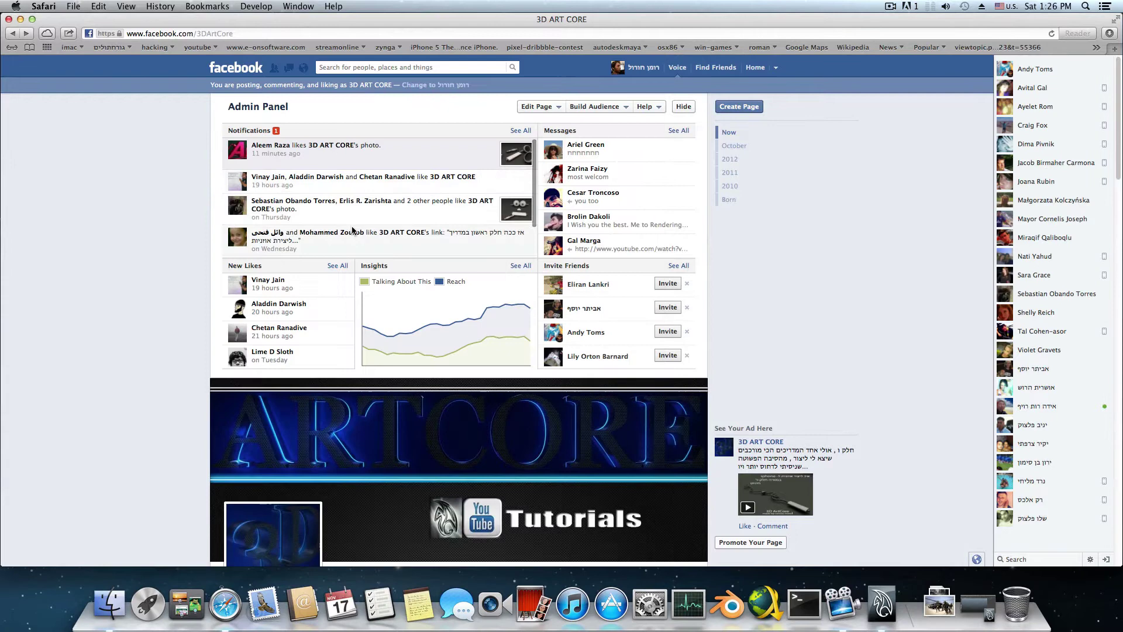
pyautogui.click(344, 33)
pyautogui.write('go')
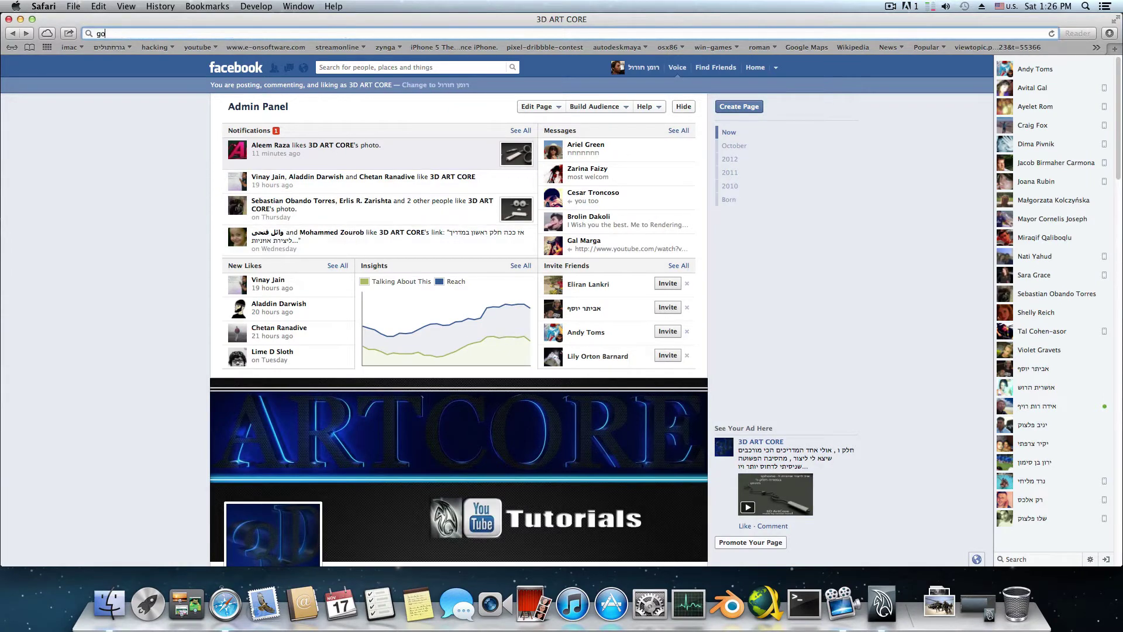
pyautogui.write('ogle.co.il')
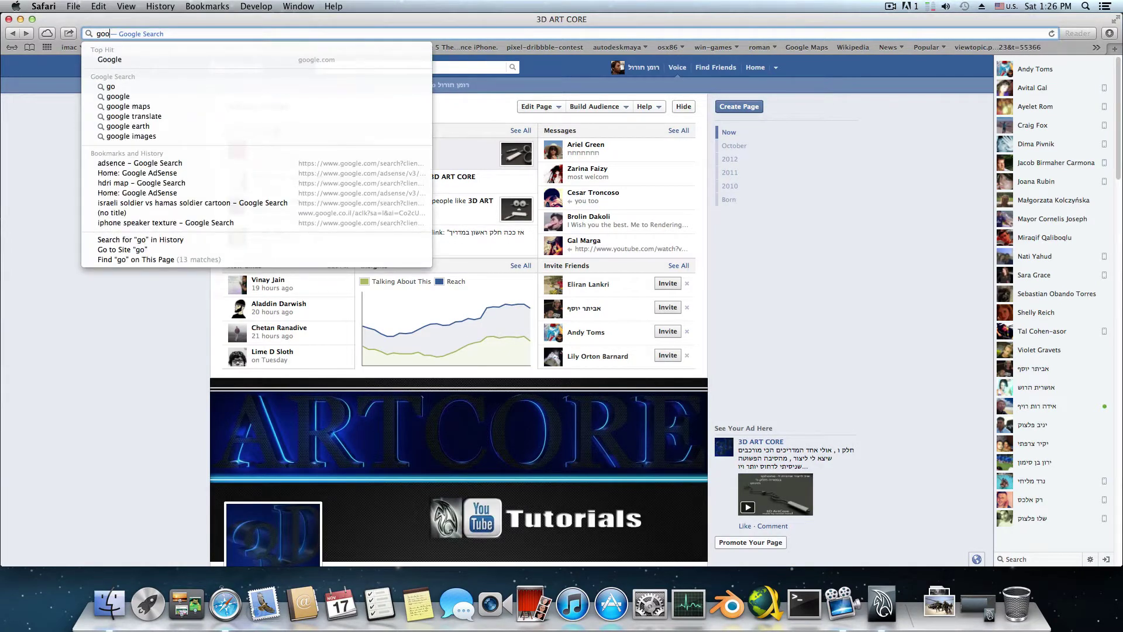
pyautogui.press('Return')
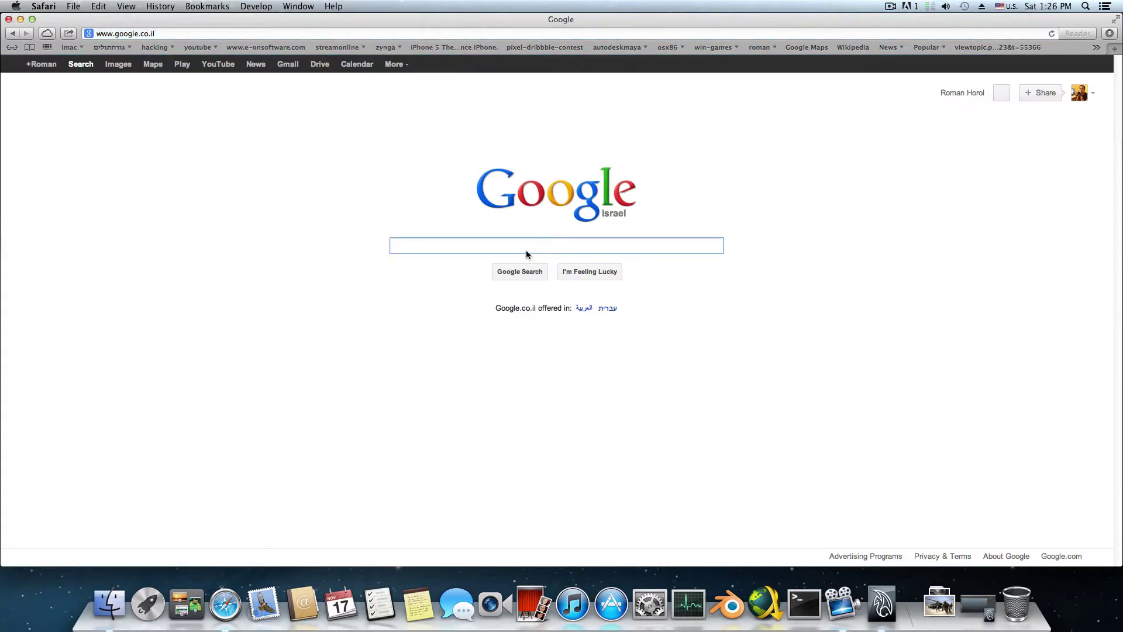
pyautogui.write('mia ')
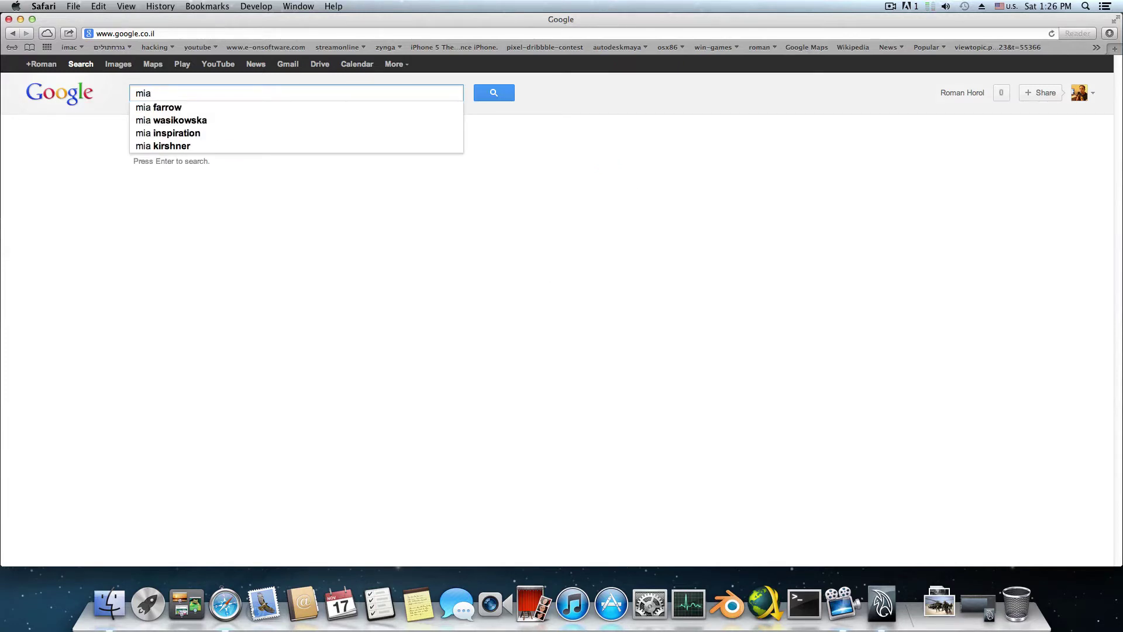
pyautogui.write('maya sha')
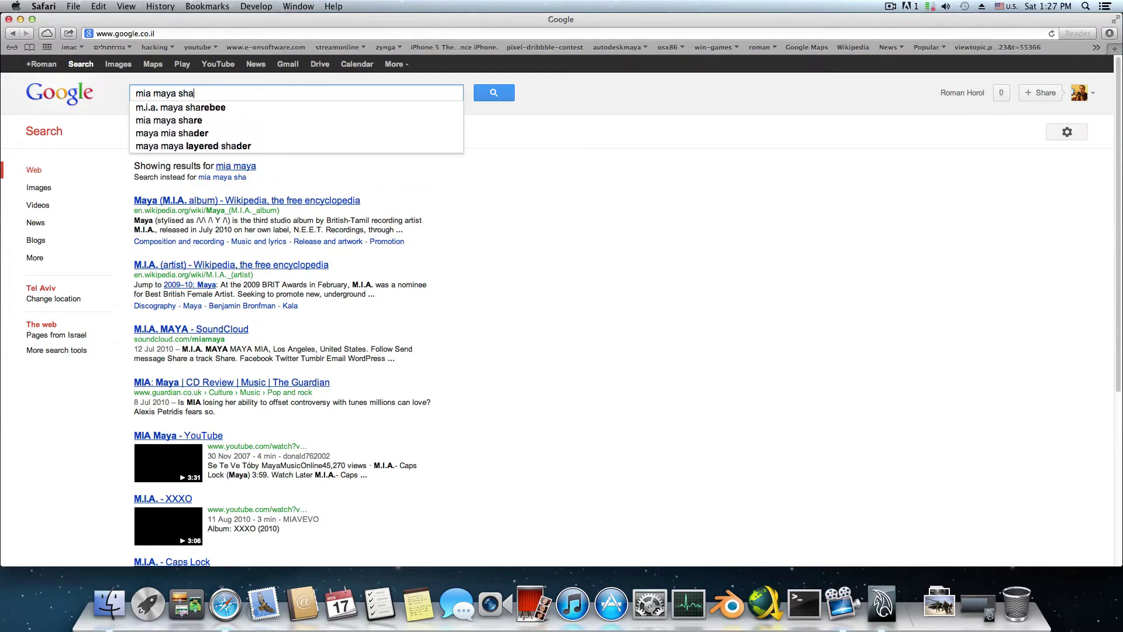
pyautogui.write('ders down')
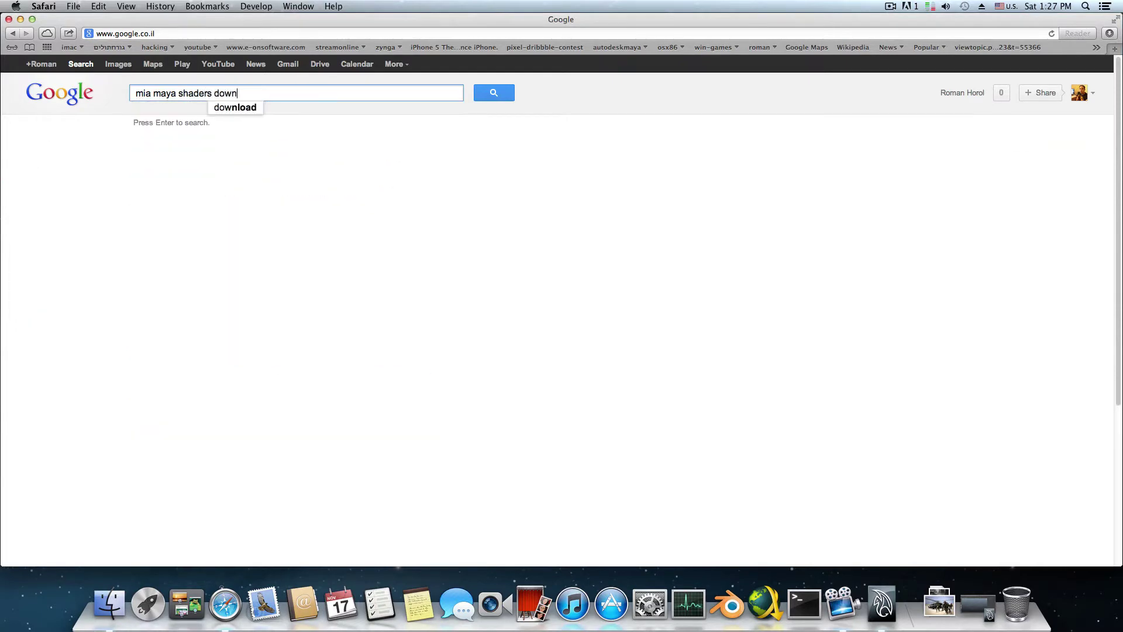
pyautogui.write('load')
pyautogui.press('Return')
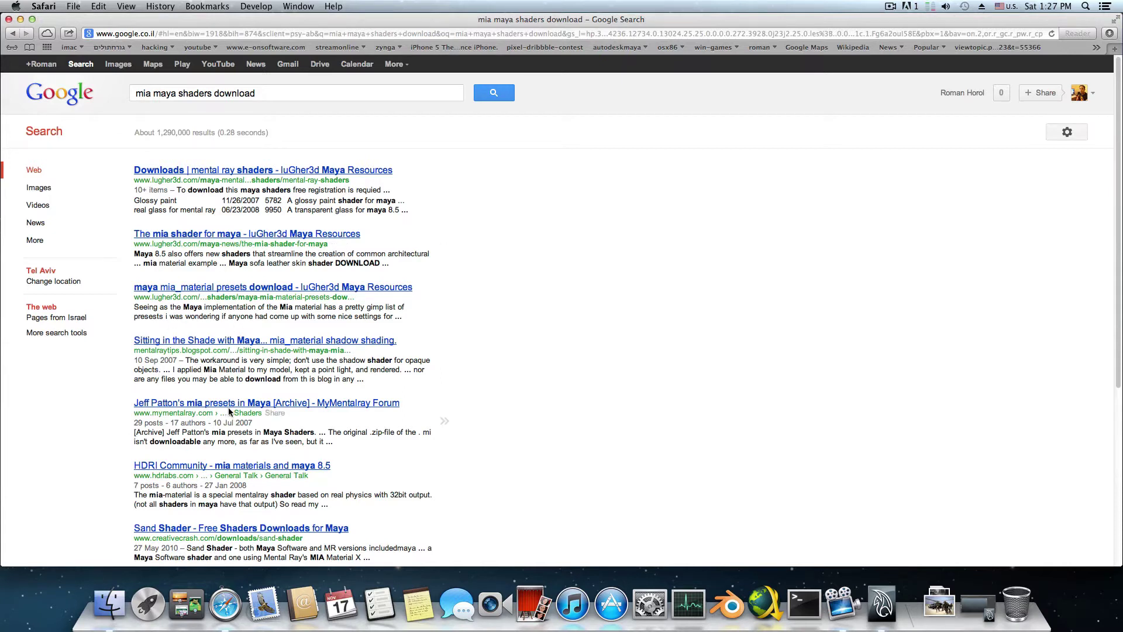
# - Scroll the search results and open the luGher3d mental ray shaders download page
pyautogui.scroll(-2, 226, 410)
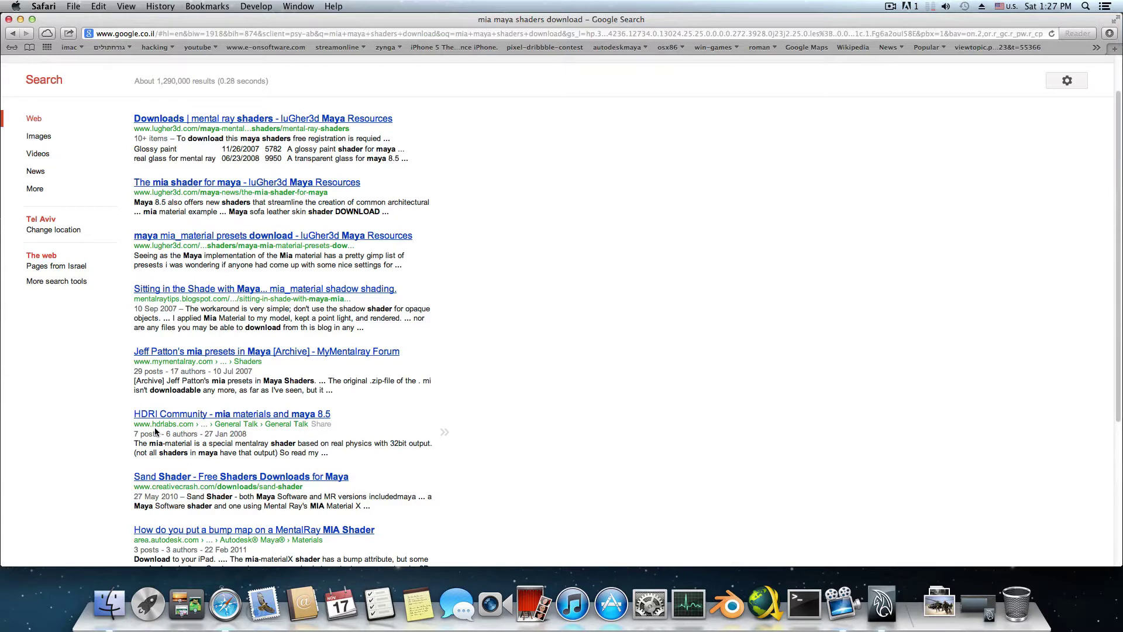
pyautogui.scroll(-1, 155, 431)
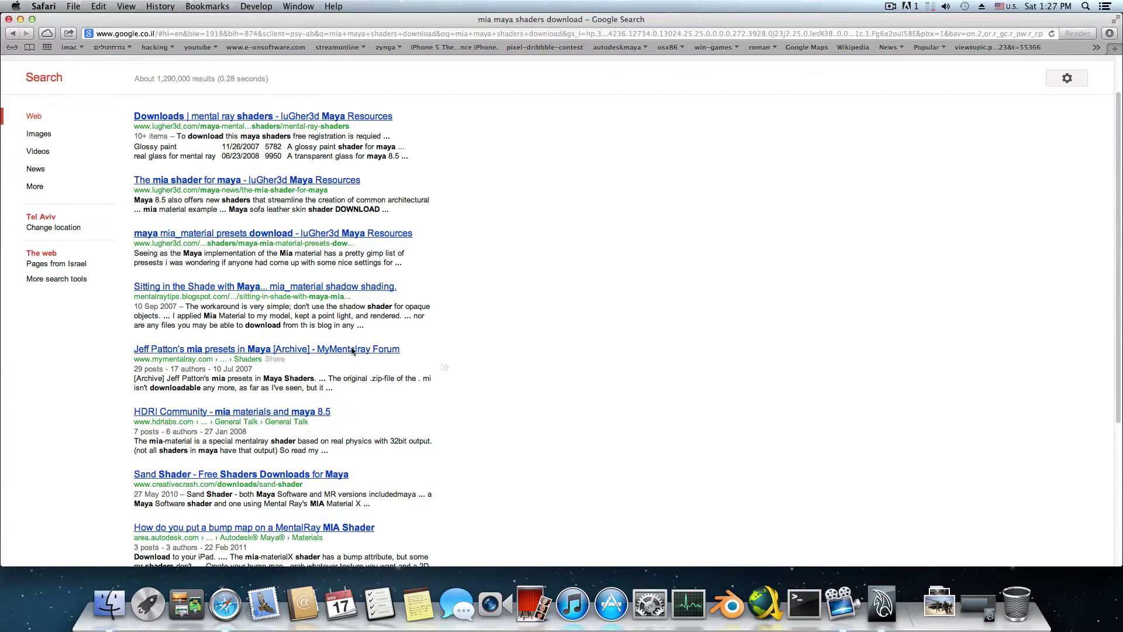
pyautogui.scroll(-3, 302, 424)
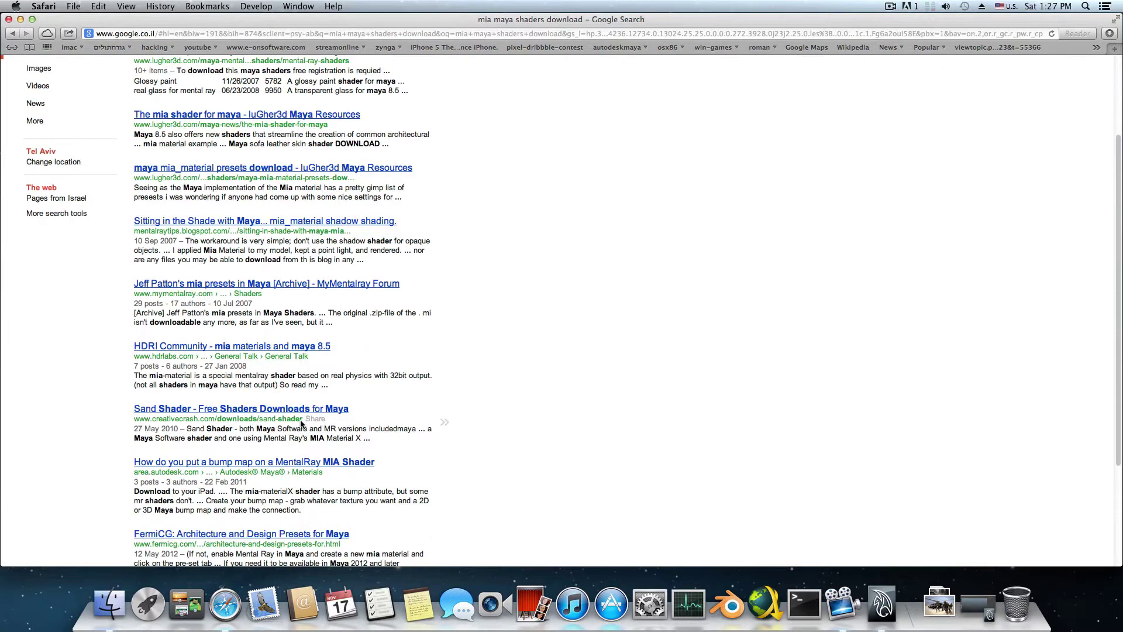
pyautogui.scroll(-6, 301, 423)
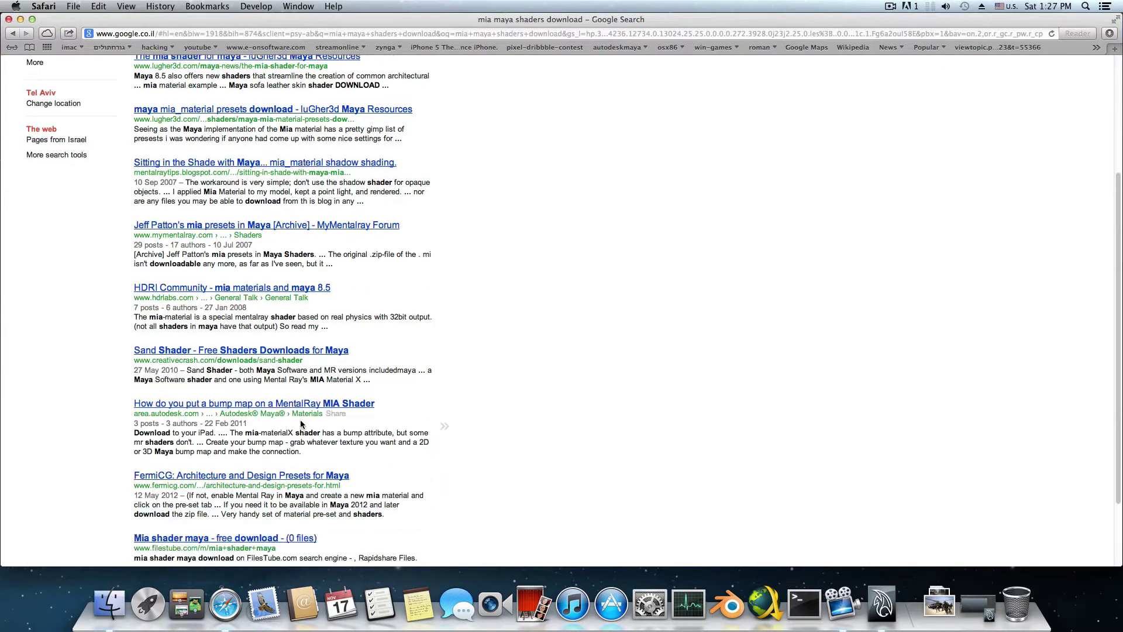
pyautogui.scroll(11, 234, 461)
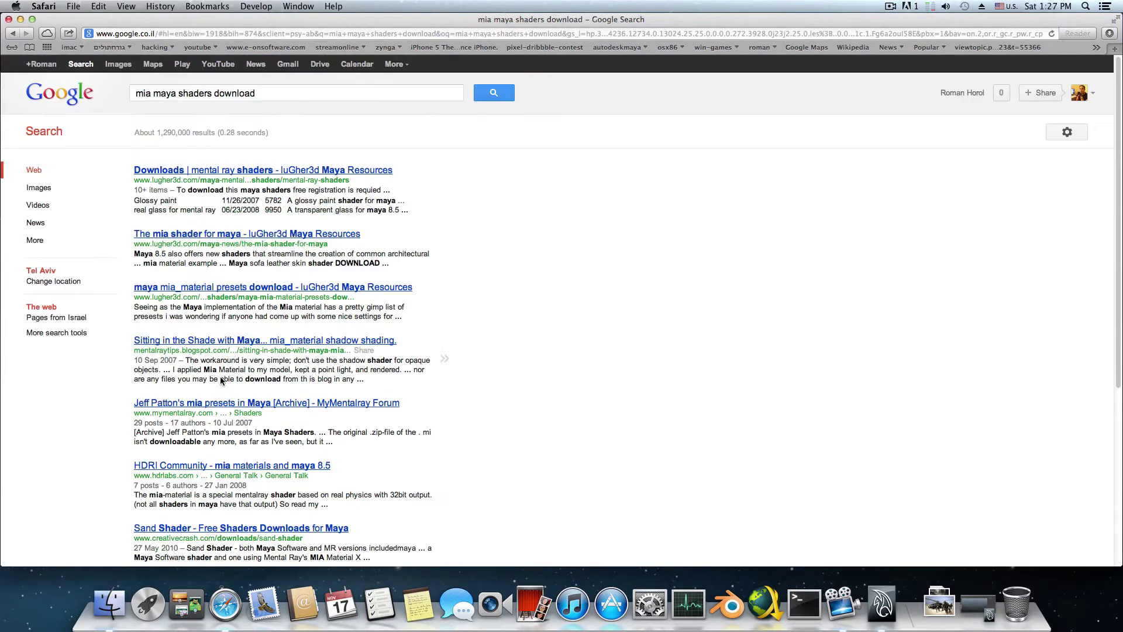
pyautogui.click(187, 171)
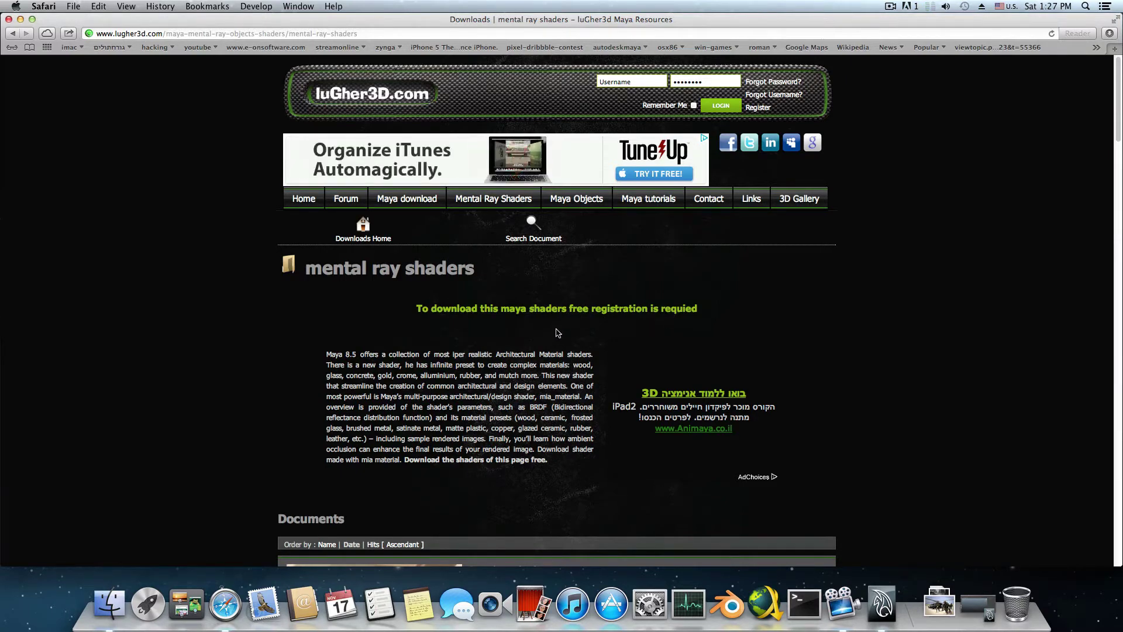
# - Scroll through luGher3d's shader list, then go back to the Google results
pyautogui.scroll(-5, 540, 319)
pyautogui.scroll(-3, 541, 318)
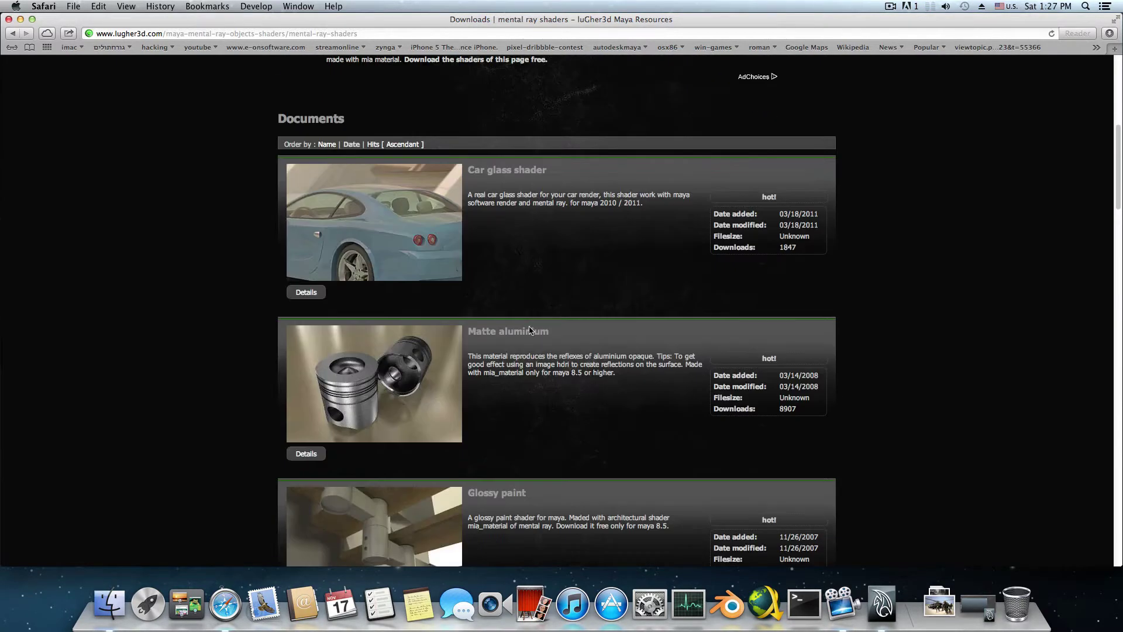
pyautogui.scroll(4, 546, 343)
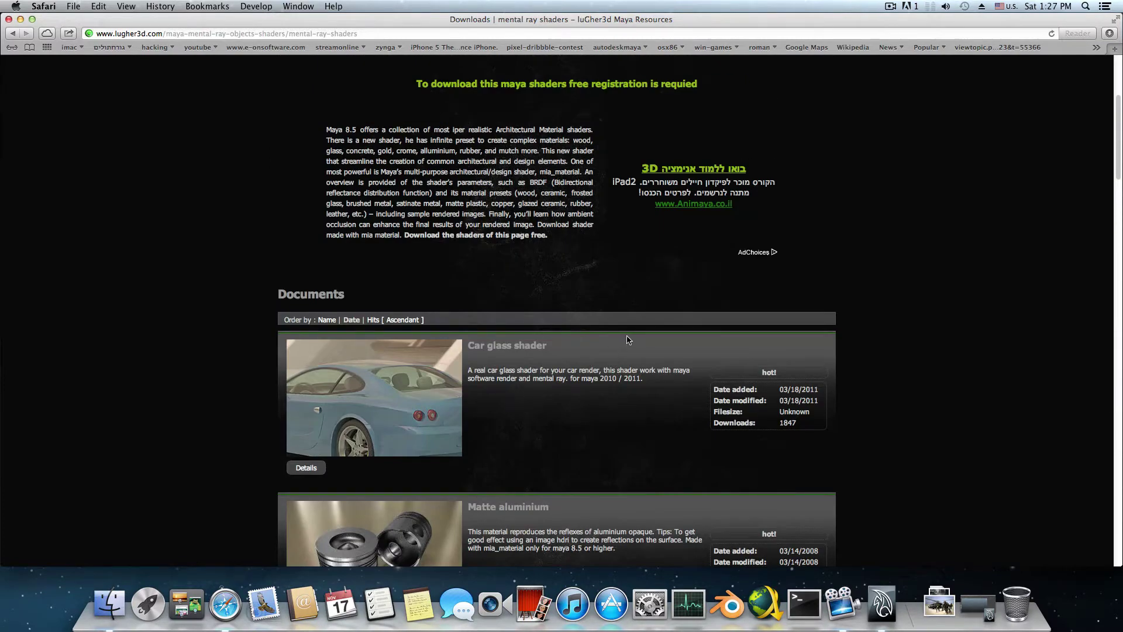
pyautogui.scroll(3, 496, 297)
pyautogui.scroll(-2, 619, 298)
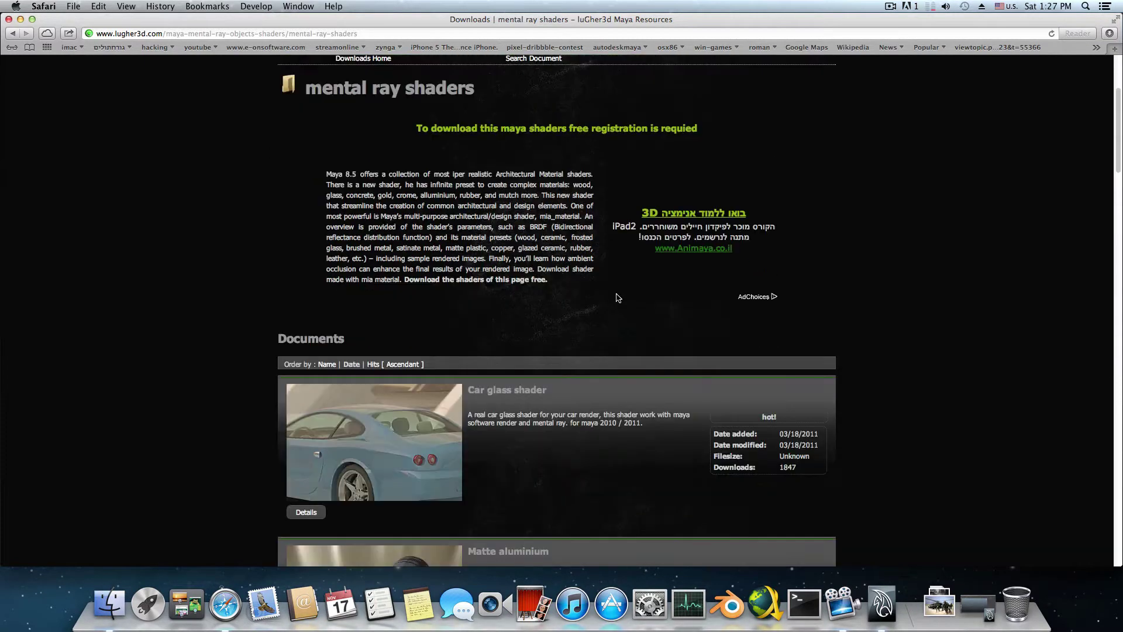
pyautogui.scroll(-2, 488, 375)
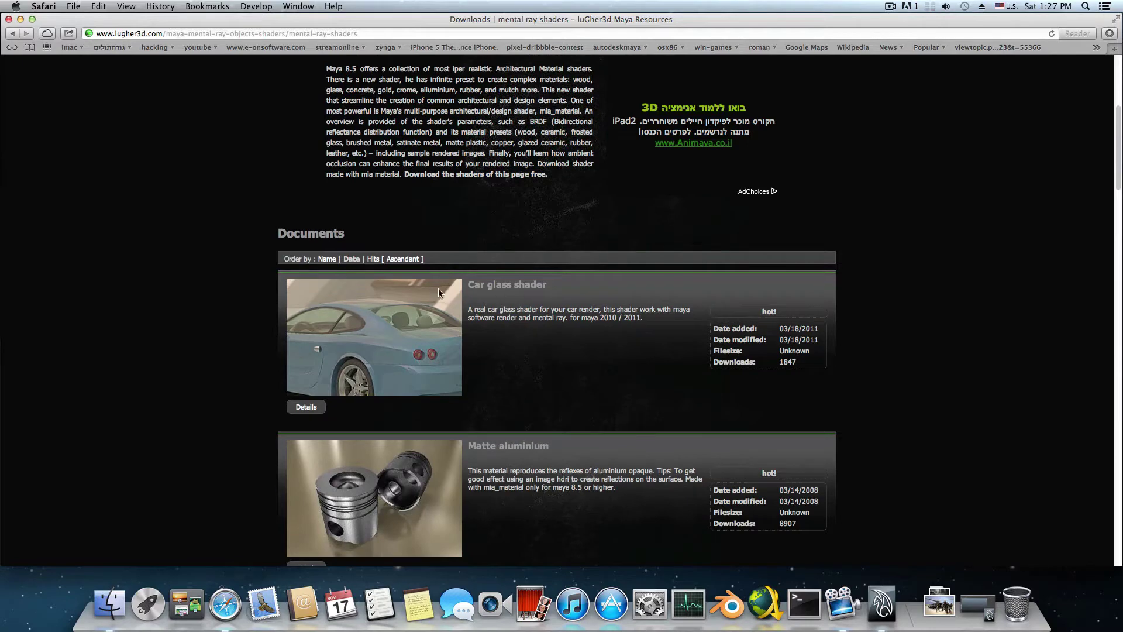
pyautogui.scroll(-3, 553, 377)
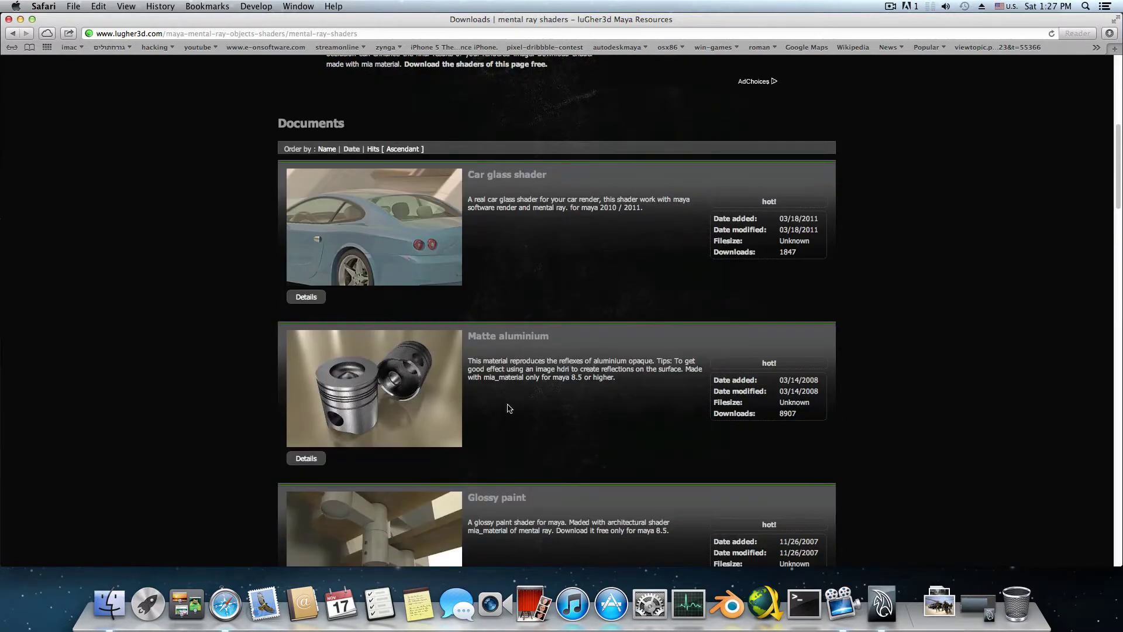
pyautogui.scroll(-3, 509, 409)
pyautogui.click(12, 34)
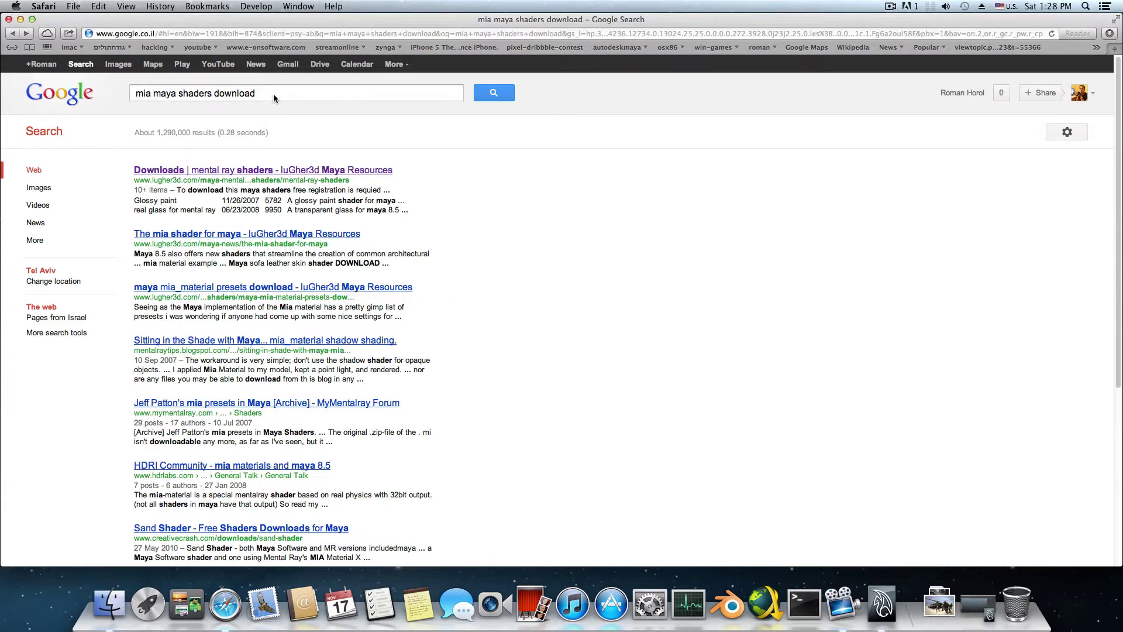
# - Remove 'download' from the query and search 'mia maya shaders'
pyautogui.moveTo(213, 93); pyautogui.dragTo(313, 97)
pyautogui.press('BackSpace')
pyautogui.click(501, 94)
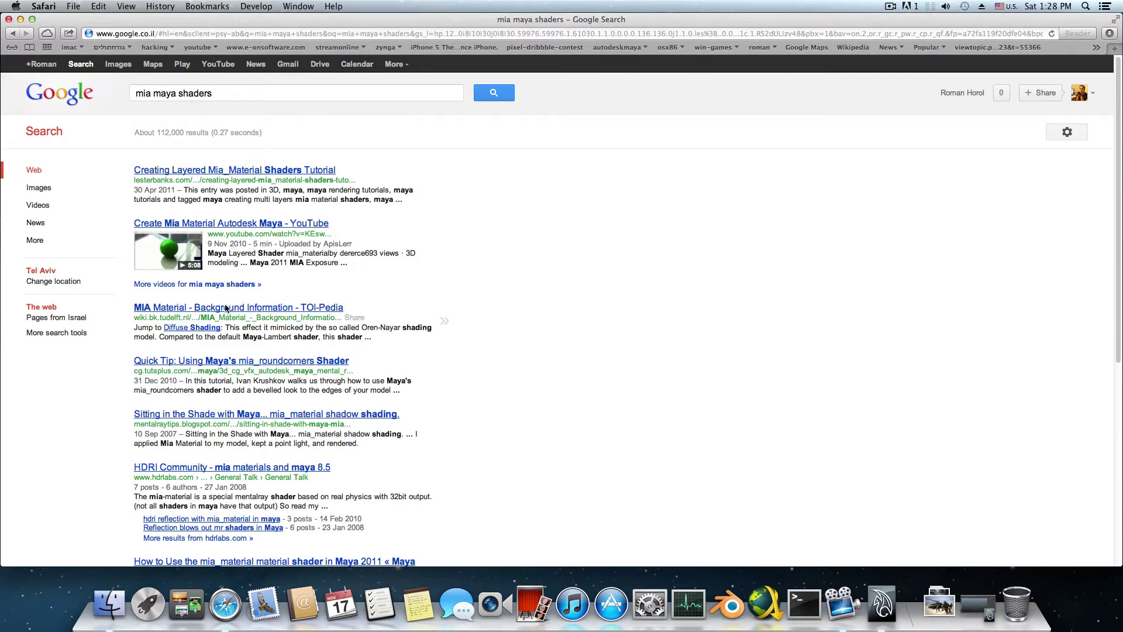
pyautogui.scroll(-10, 219, 386)
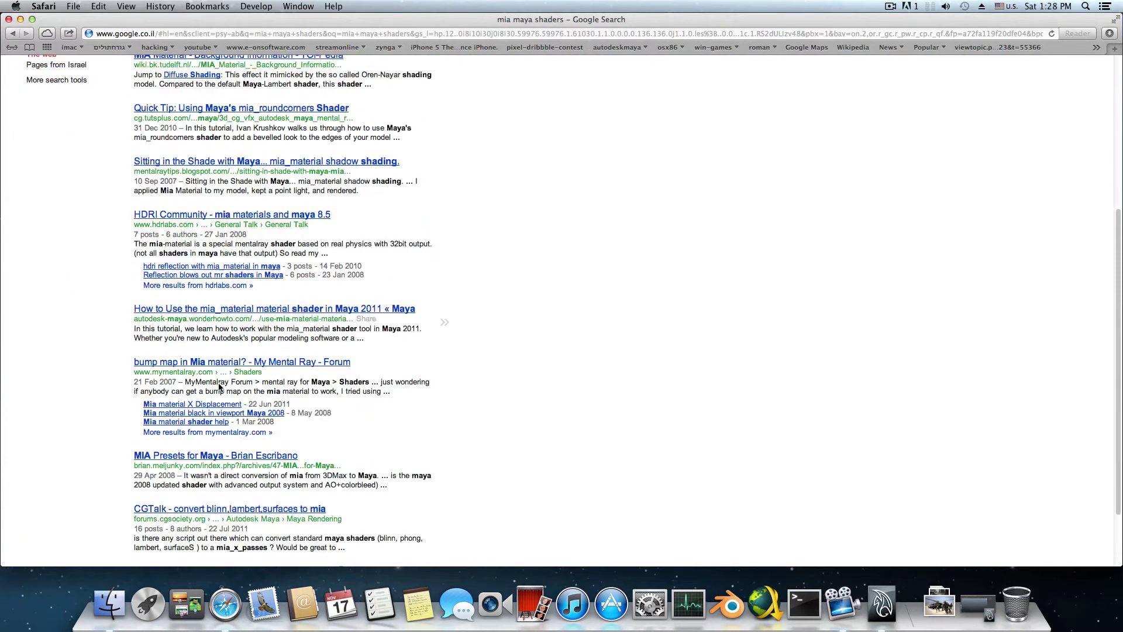
pyautogui.scroll(-2, 219, 386)
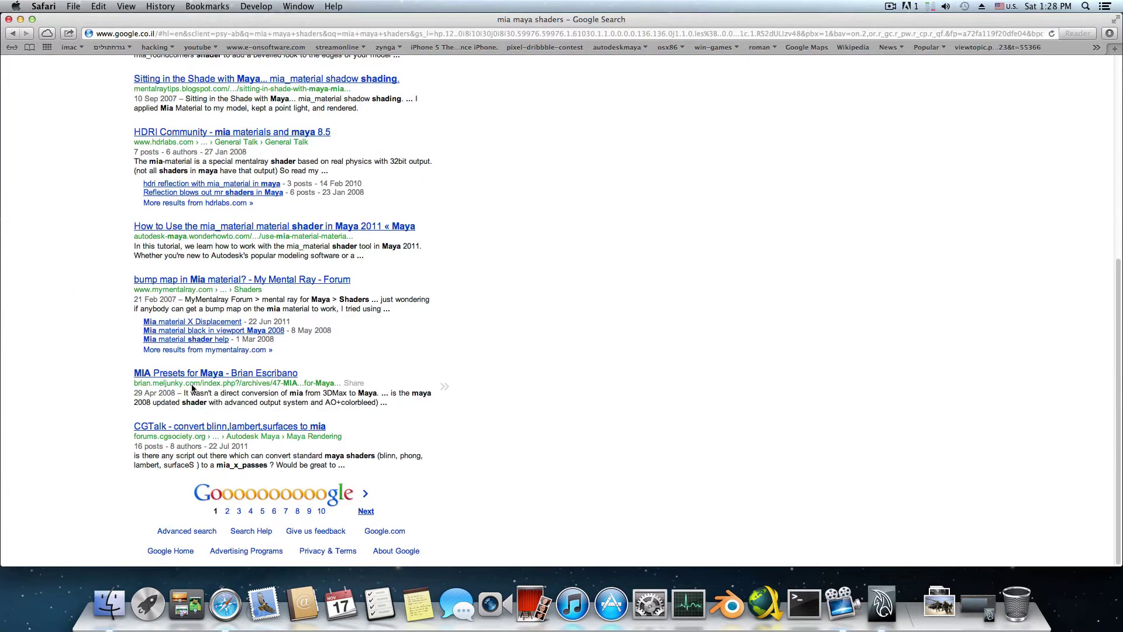
pyautogui.scroll(12, 190, 414)
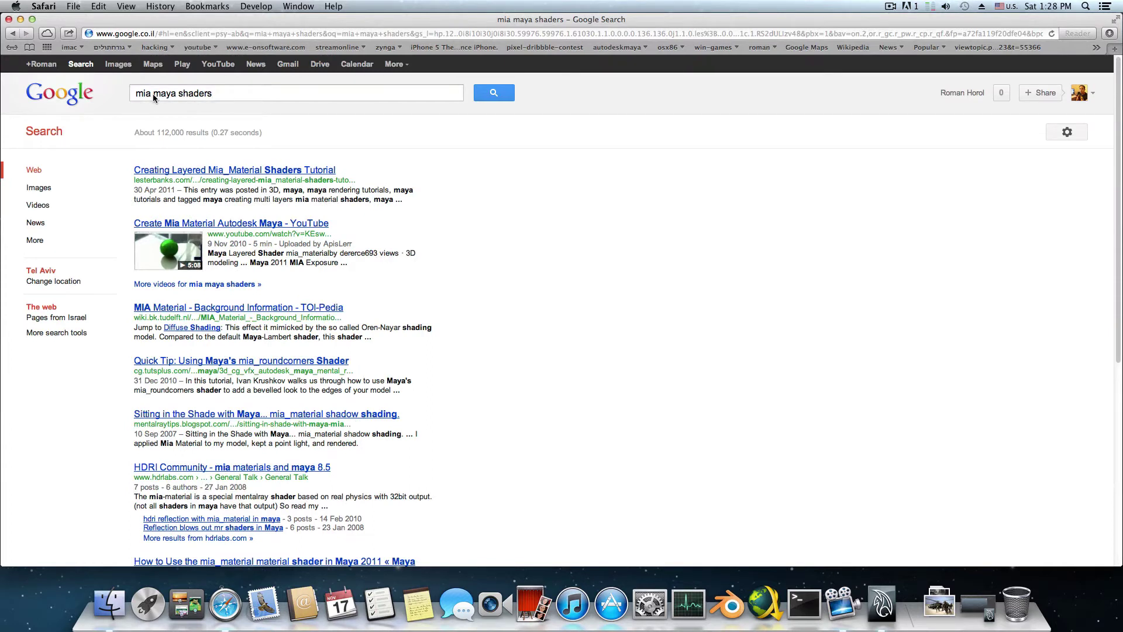
# - Change the query to 'mia maya materials' and look through its results
pyautogui.moveTo(233, 92); pyautogui.dragTo(180, 94)
pyautogui.write('mat')
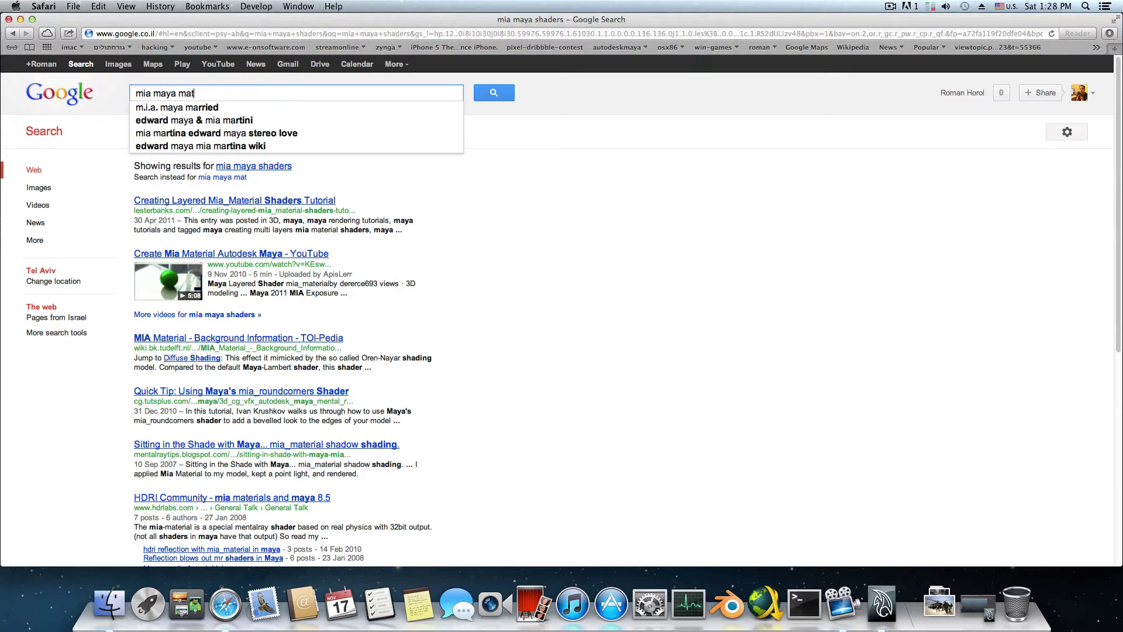
pyautogui.write('erials')
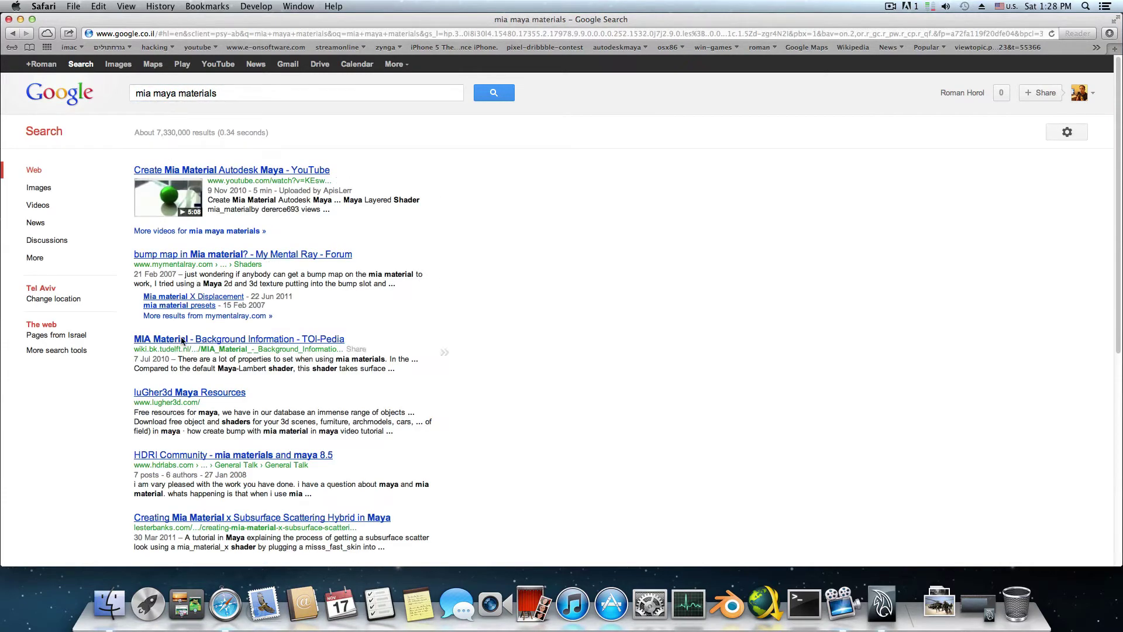
pyautogui.scroll(-4, 182, 345)
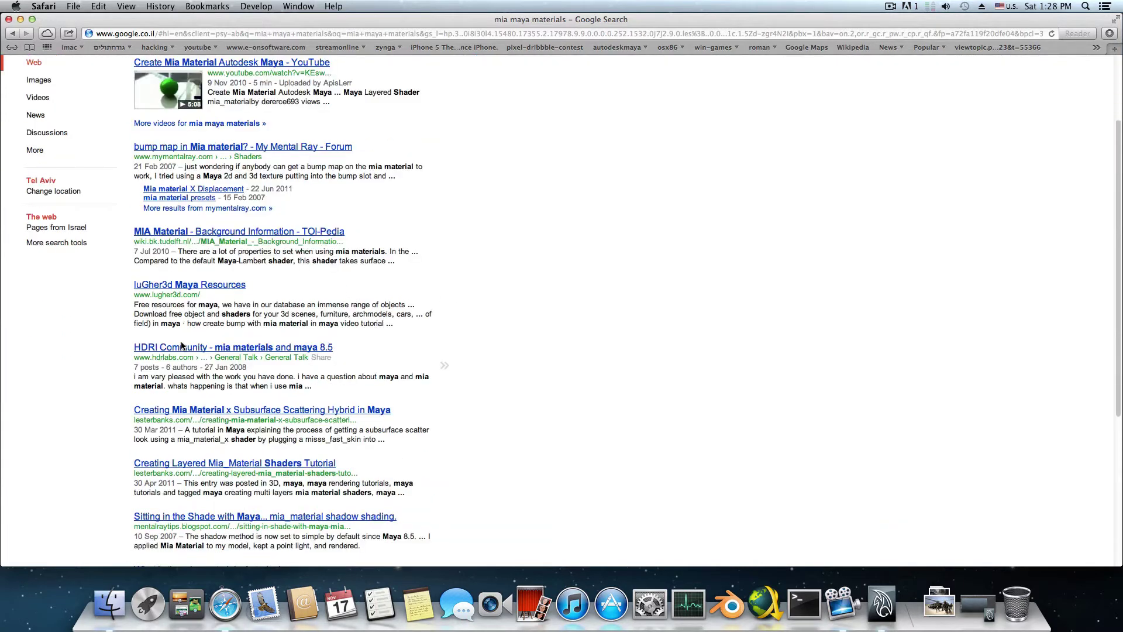
pyautogui.scroll(-2, 182, 346)
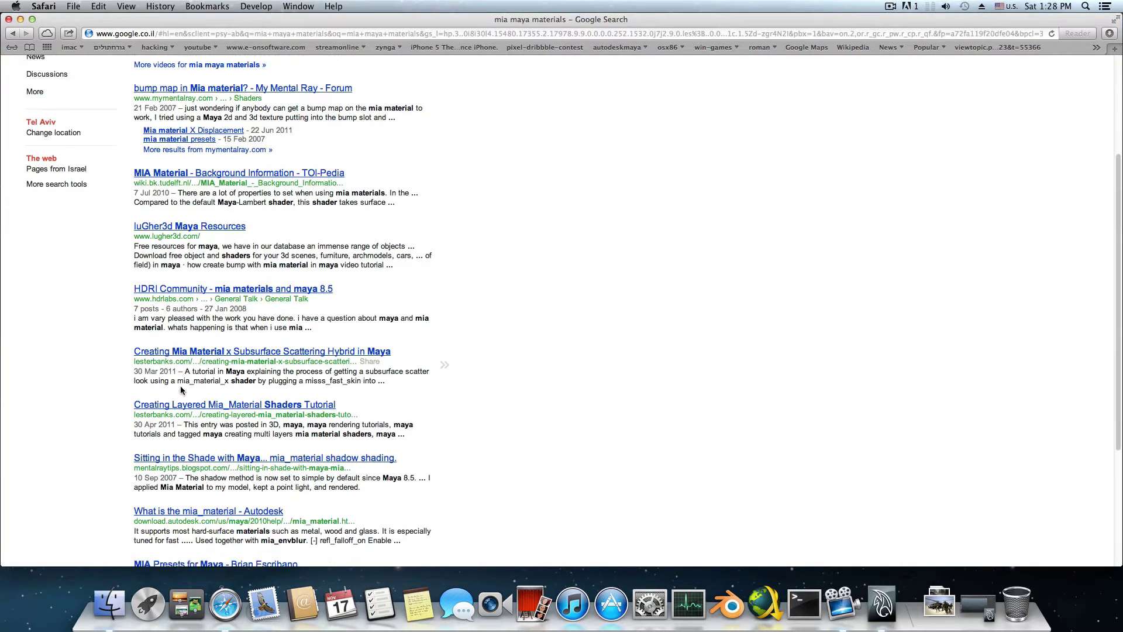
pyautogui.scroll(-4, 209, 420)
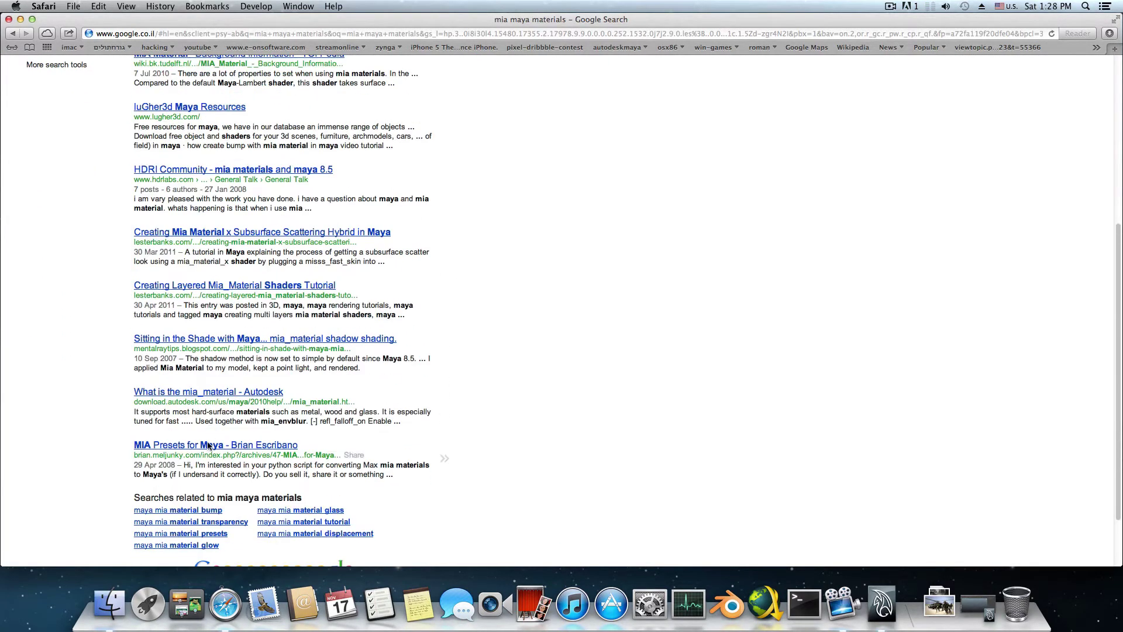
pyautogui.scroll(10, 209, 446)
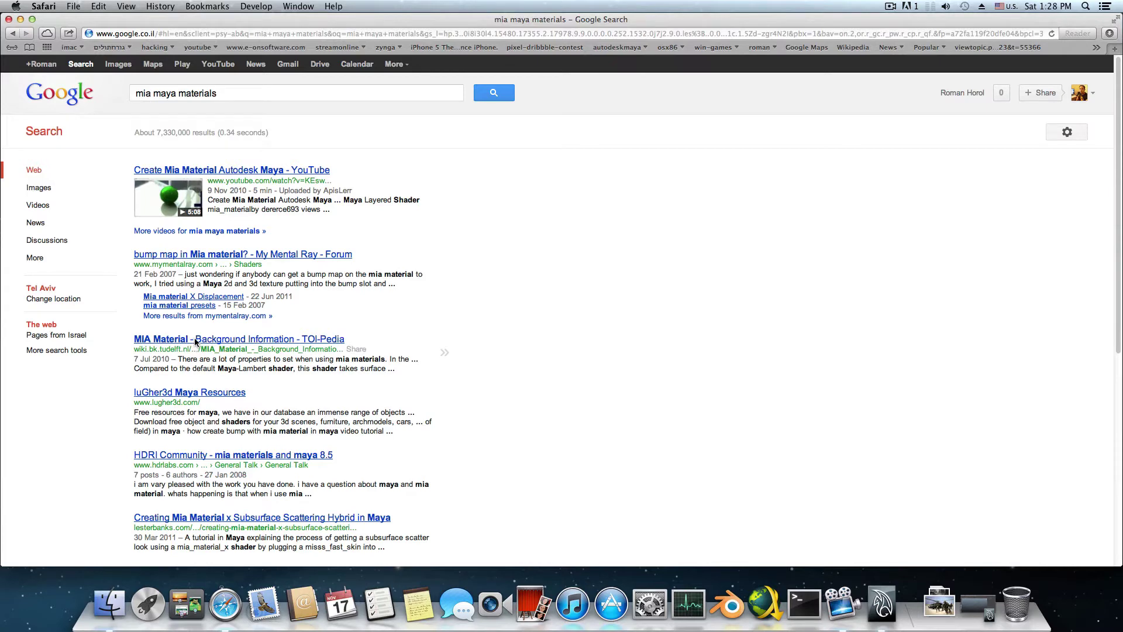
pyautogui.scroll(-5, 198, 396)
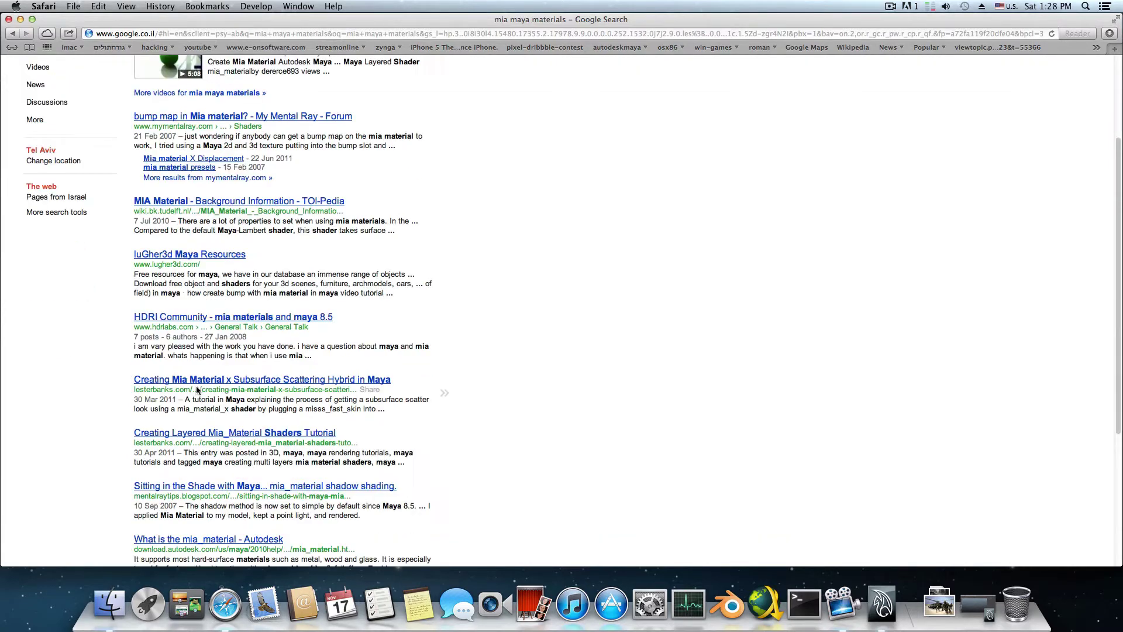
pyautogui.scroll(5, 199, 377)
pyautogui.moveTo(217, 95); pyautogui.dragTo(131, 96)
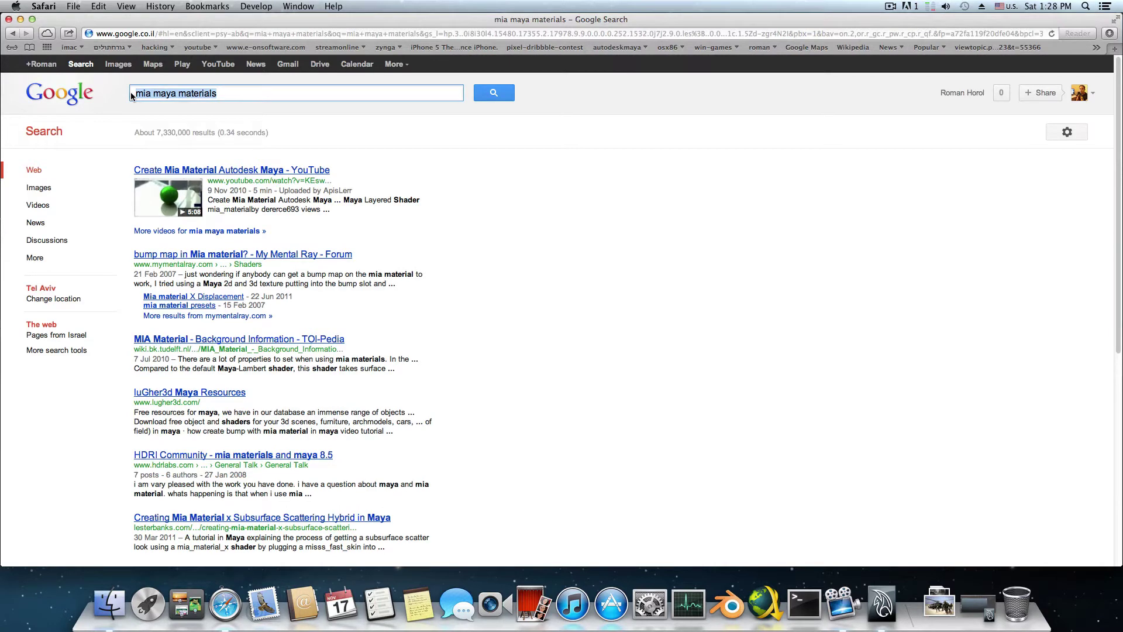
# - Replace the query with 'maya materials' and run the search
pyautogui.press('BackSpace')
pyautogui.write('ma')
pyautogui.write('materia')
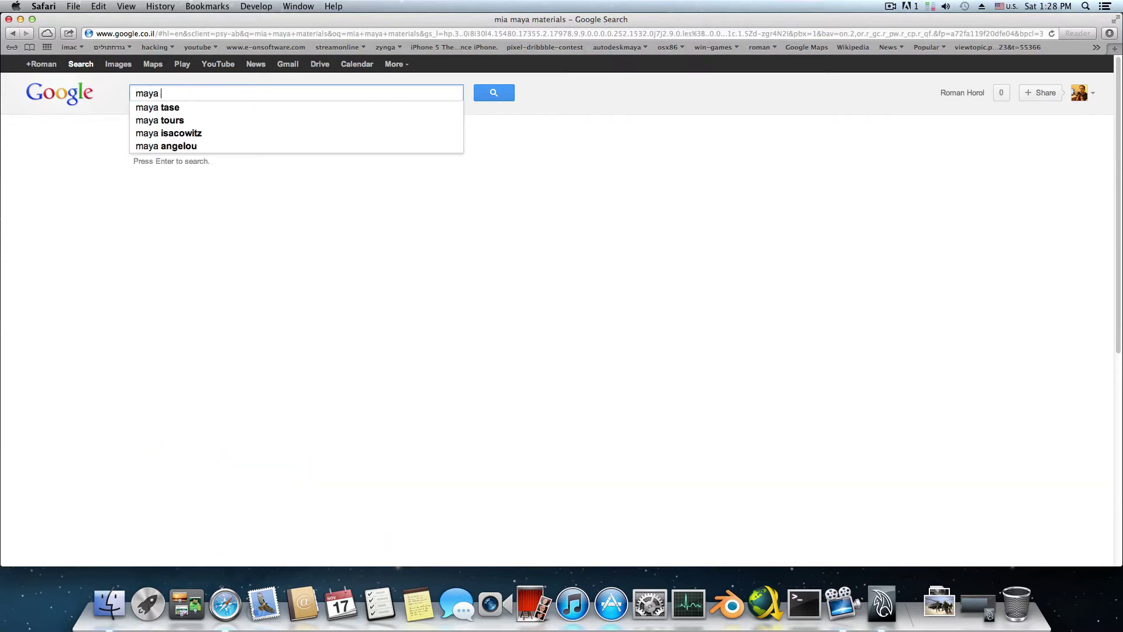
pyautogui.write('ls')
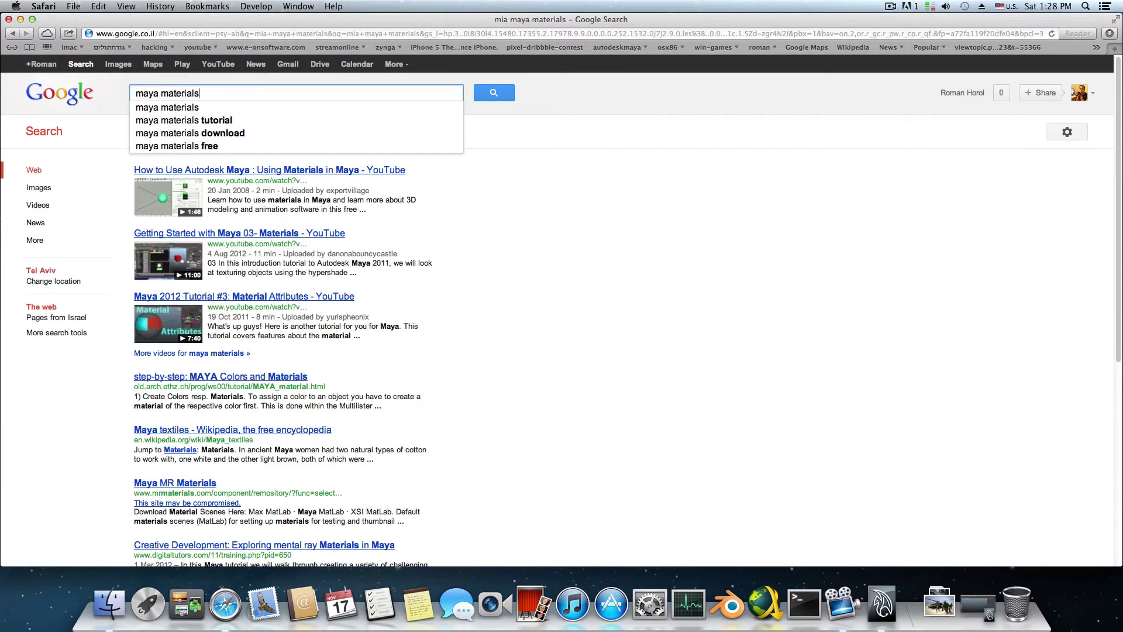
pyautogui.press('Return')
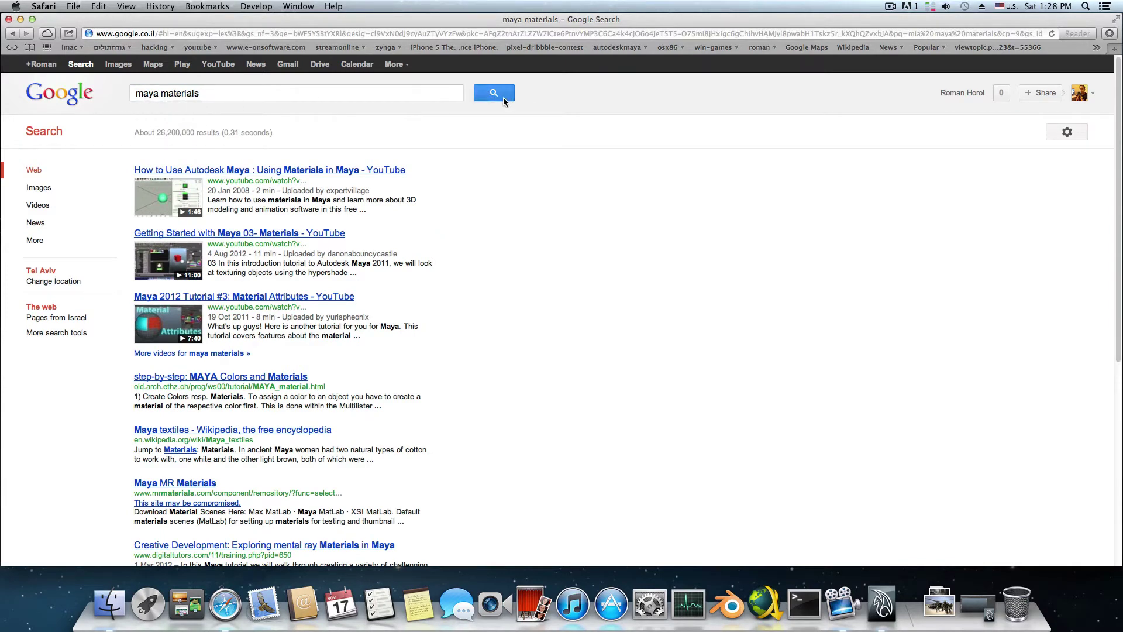
pyautogui.scroll(-4, 179, 388)
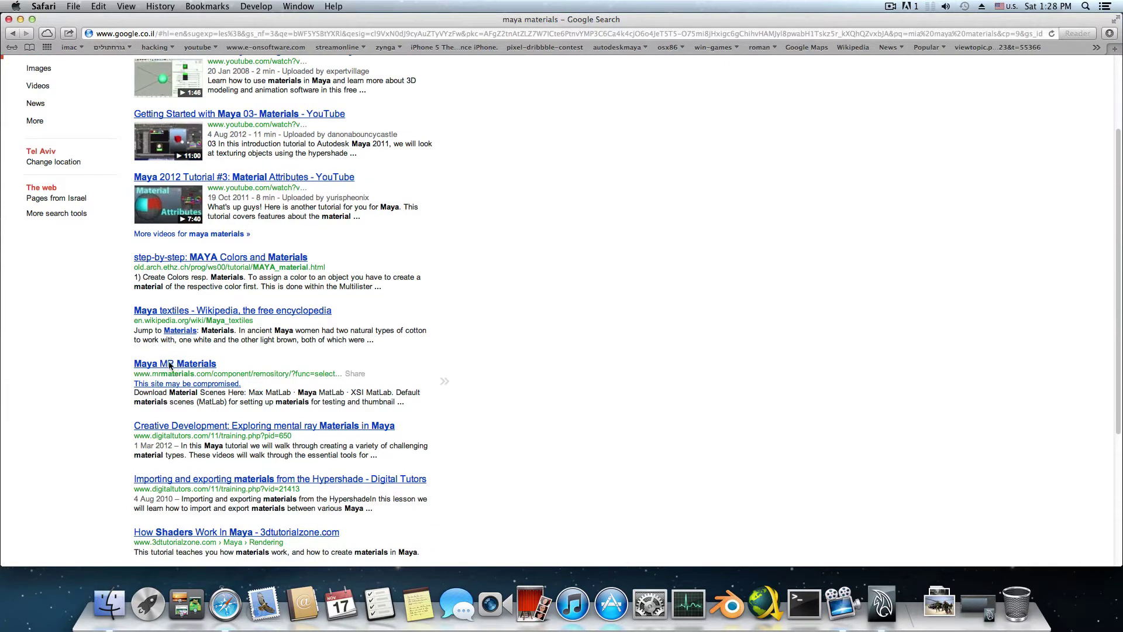
# - Visit the Maya MR Materials result, then return to the search results
pyautogui.click(188, 365)
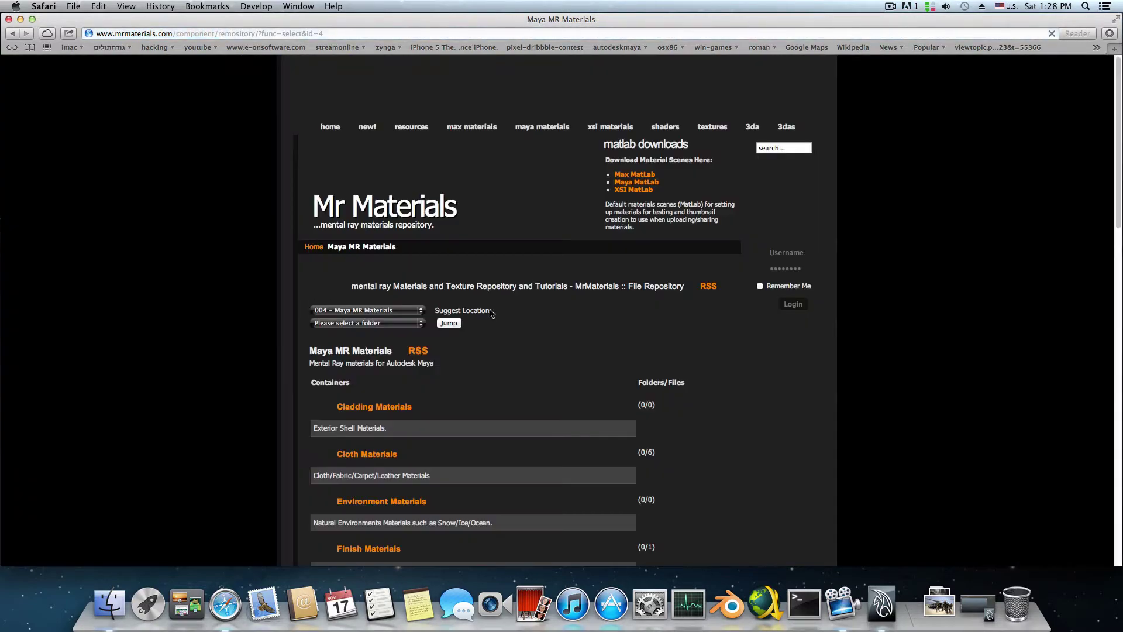
pyautogui.scroll(-5, 494, 252)
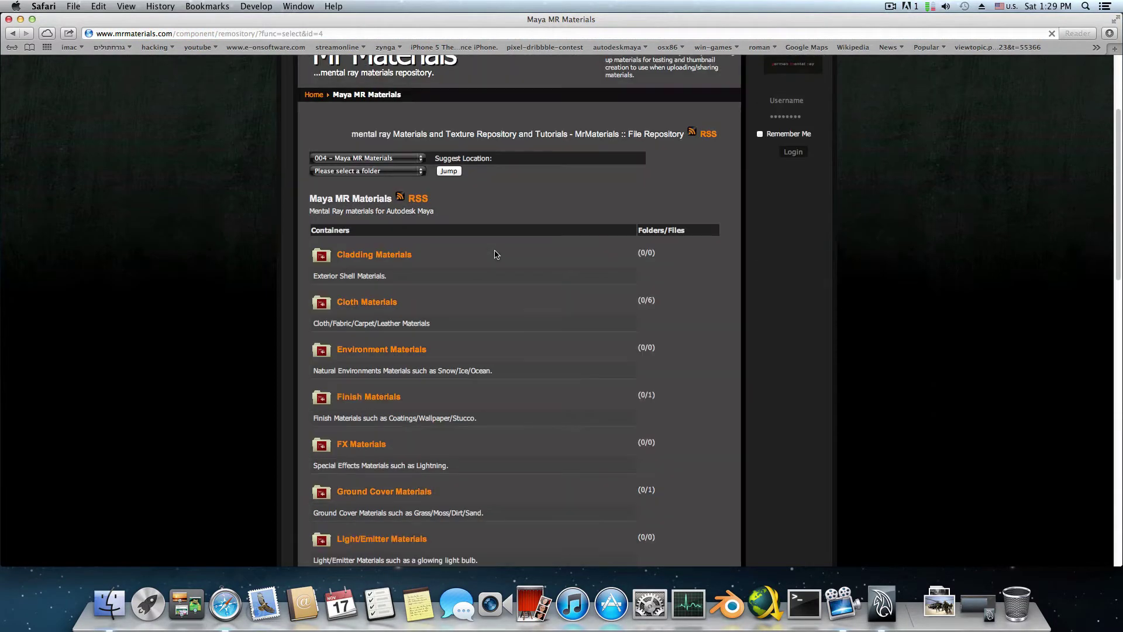
pyautogui.scroll(-10, 495, 254)
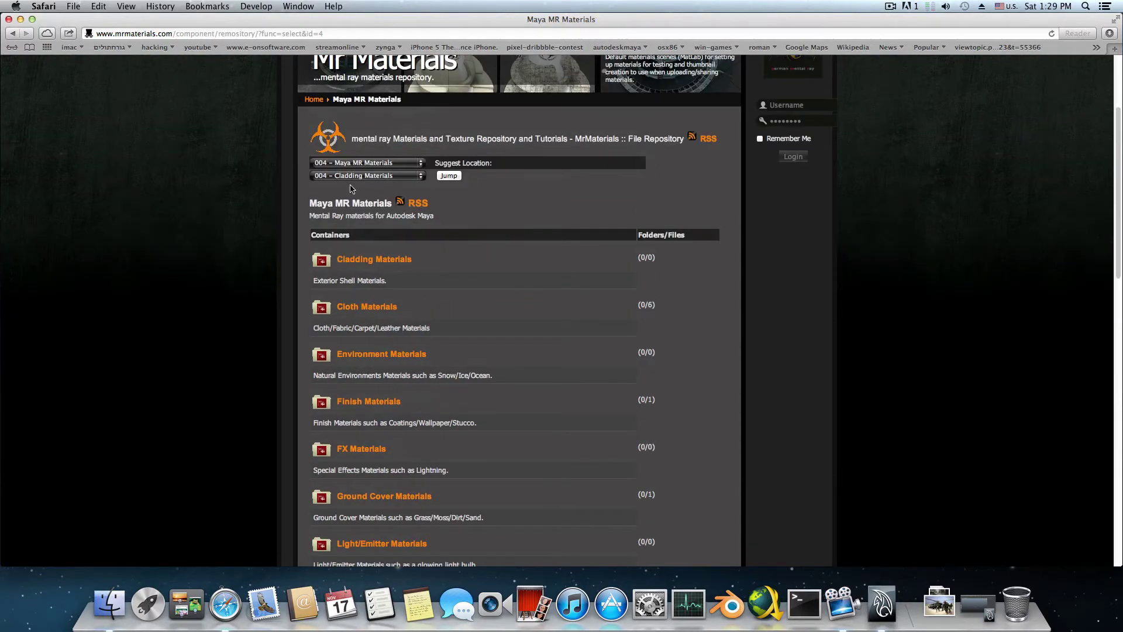
pyautogui.click(15, 34)
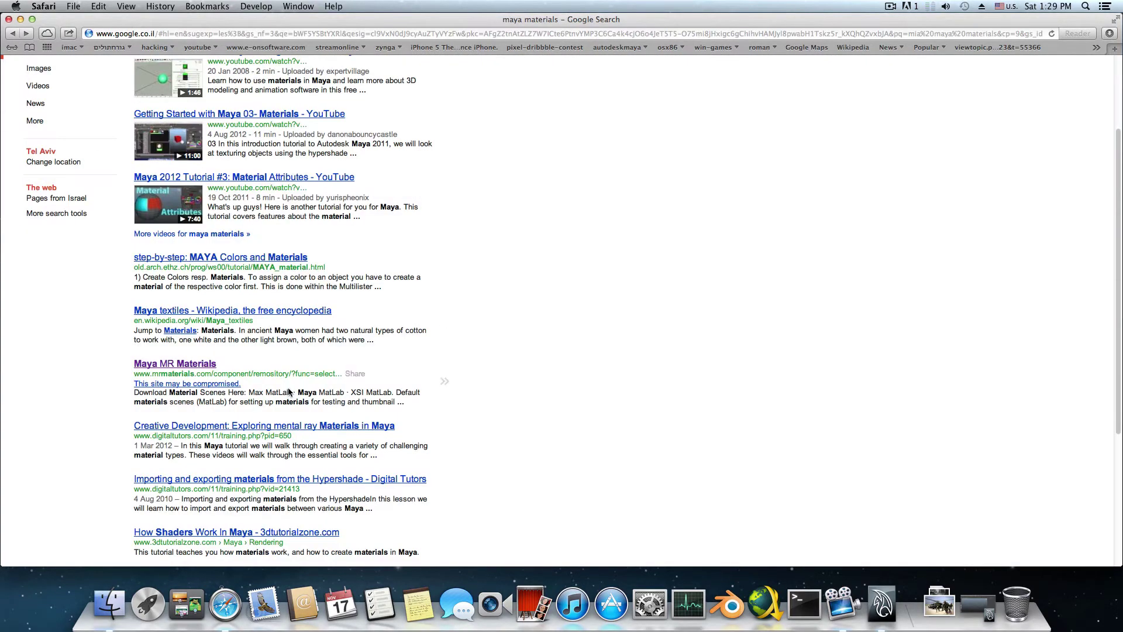
pyautogui.scroll(-3, 287, 389)
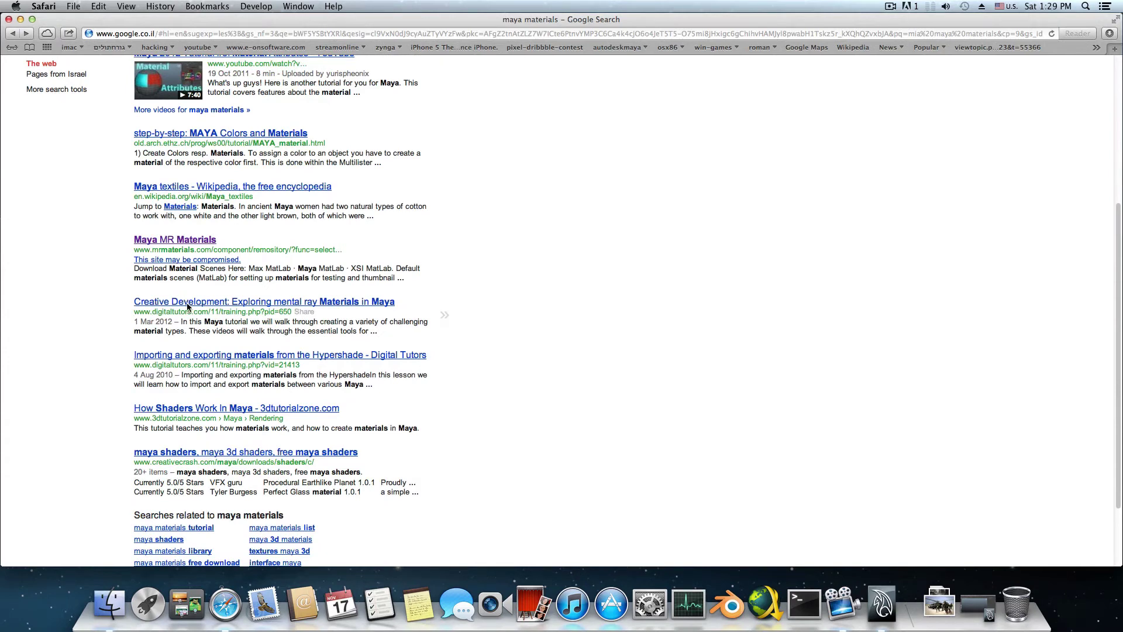
pyautogui.scroll(-2, 196, 423)
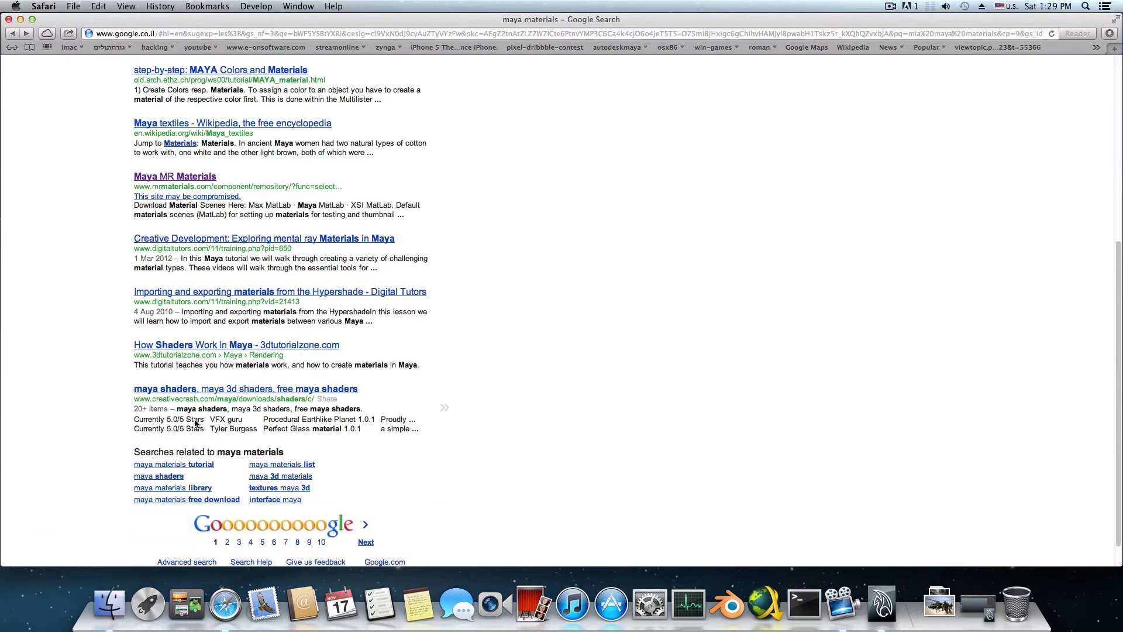
# - Open the CreativeCrash Maya shaders result and scroll through the first page
pyautogui.click(212, 390)
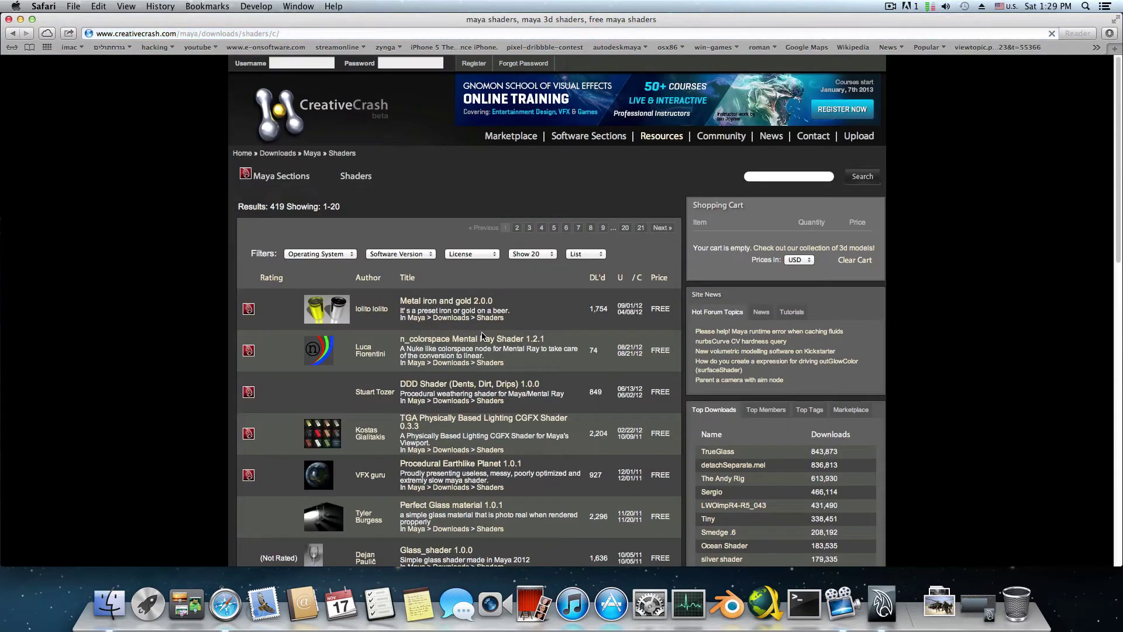
pyautogui.scroll(-1, 444, 333)
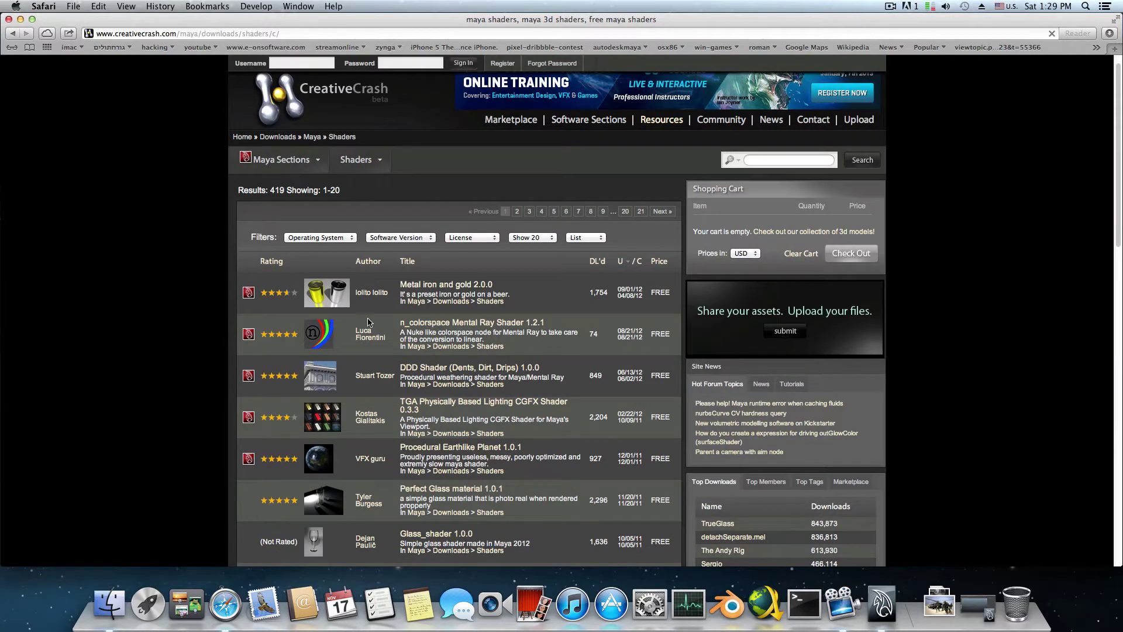
pyautogui.scroll(-3, 369, 322)
pyautogui.scroll(-10, 368, 322)
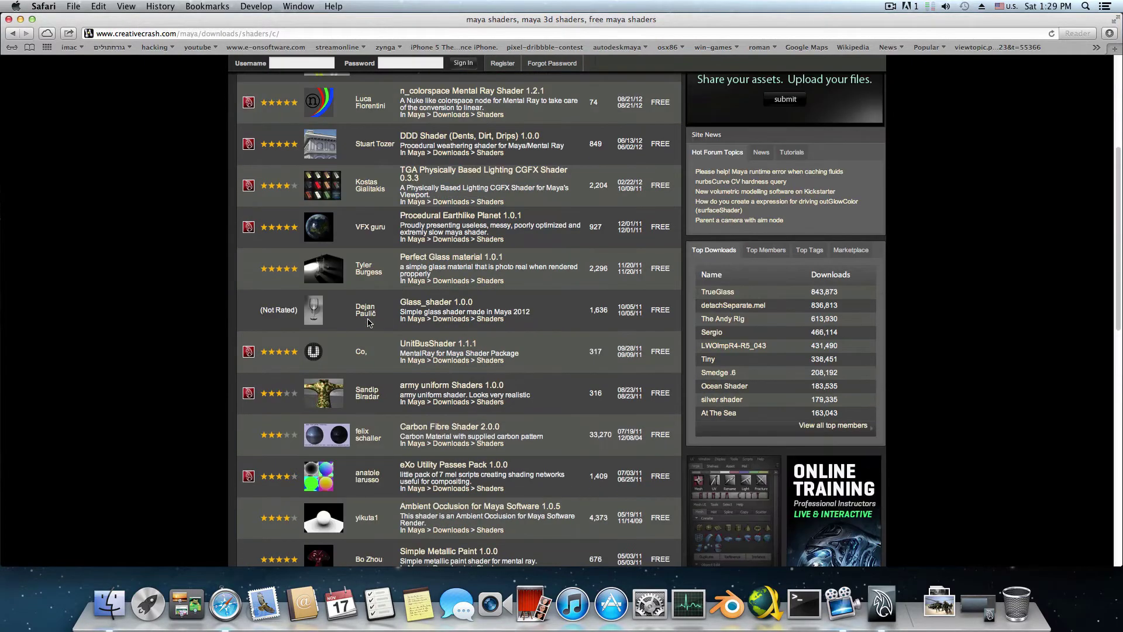
pyautogui.scroll(-5, 332, 418)
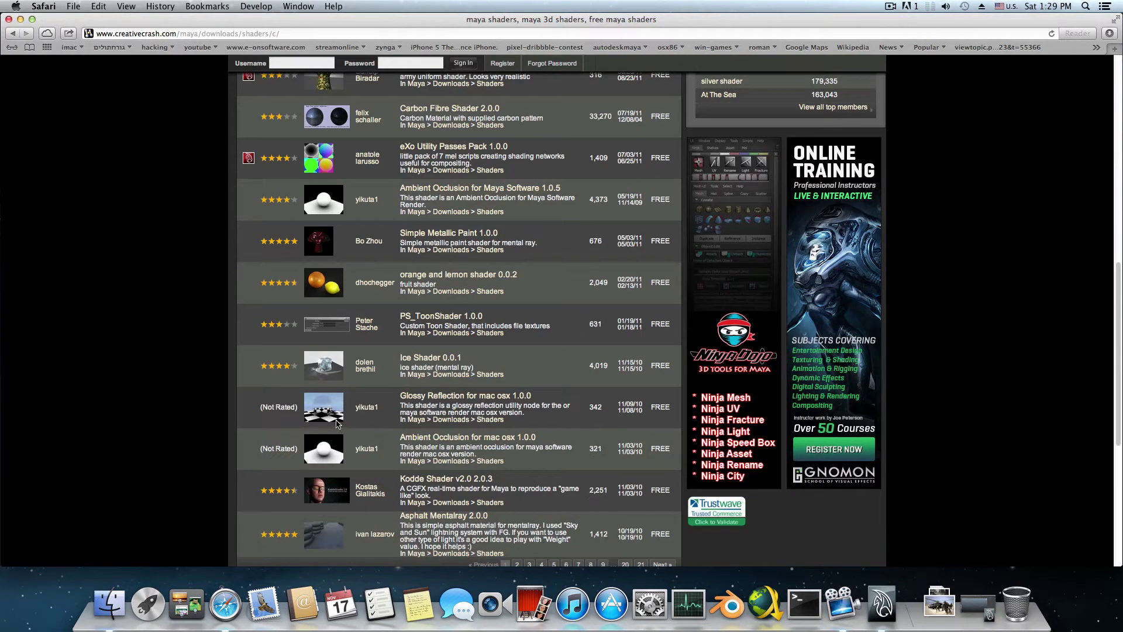
pyautogui.scroll(-6, 501, 443)
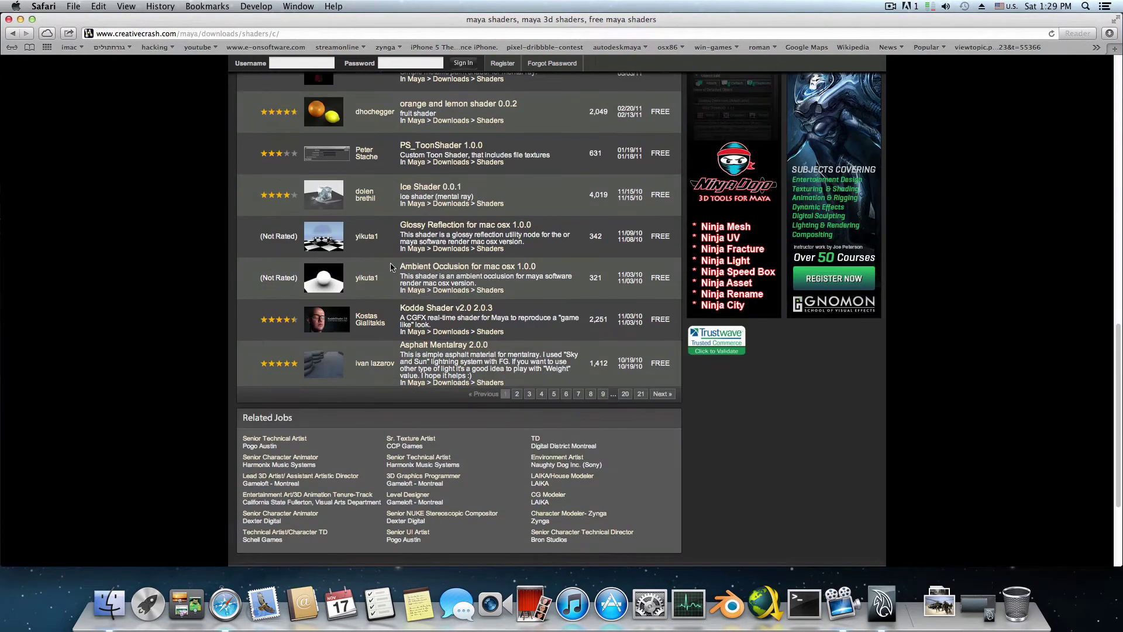
pyautogui.click(158, 35)
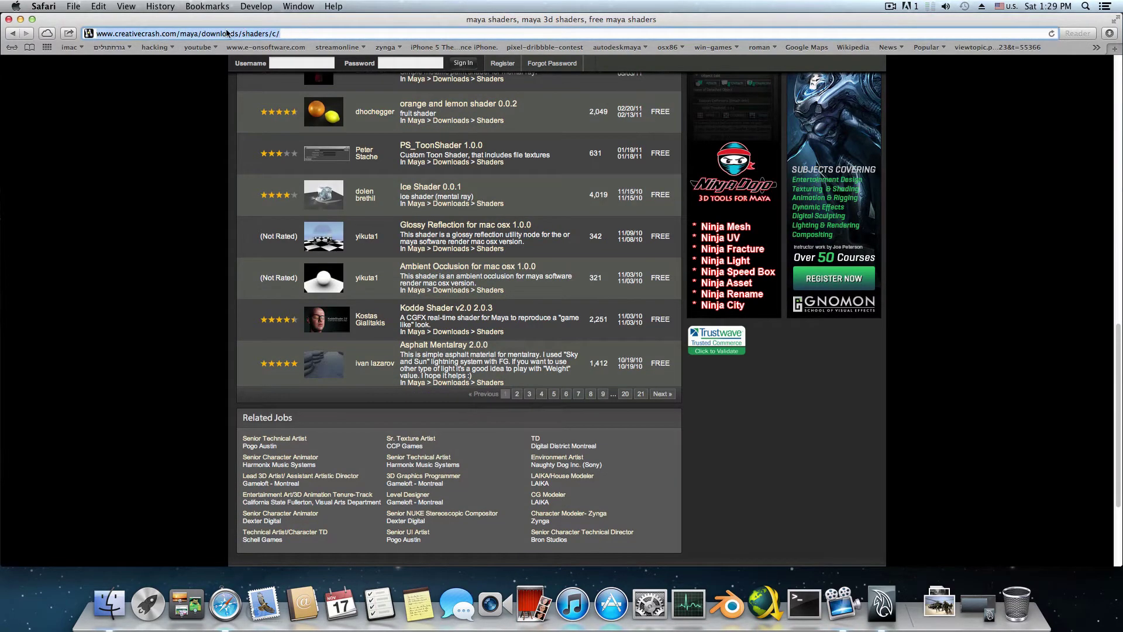
pyautogui.scroll(20, 334, 415)
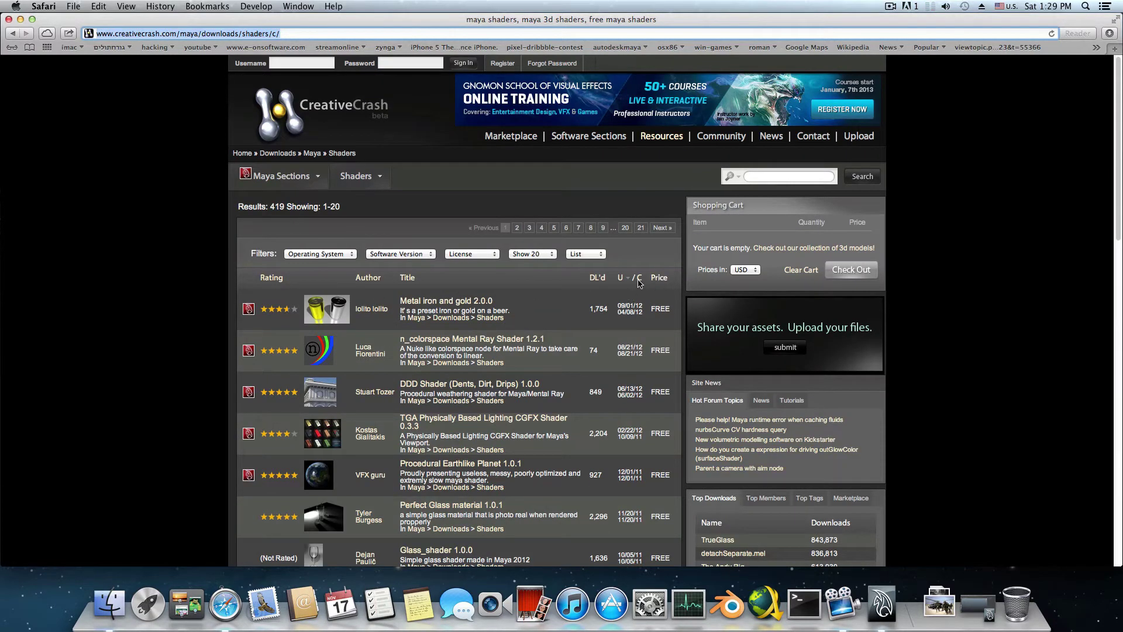
pyautogui.scroll(-7, 619, 524)
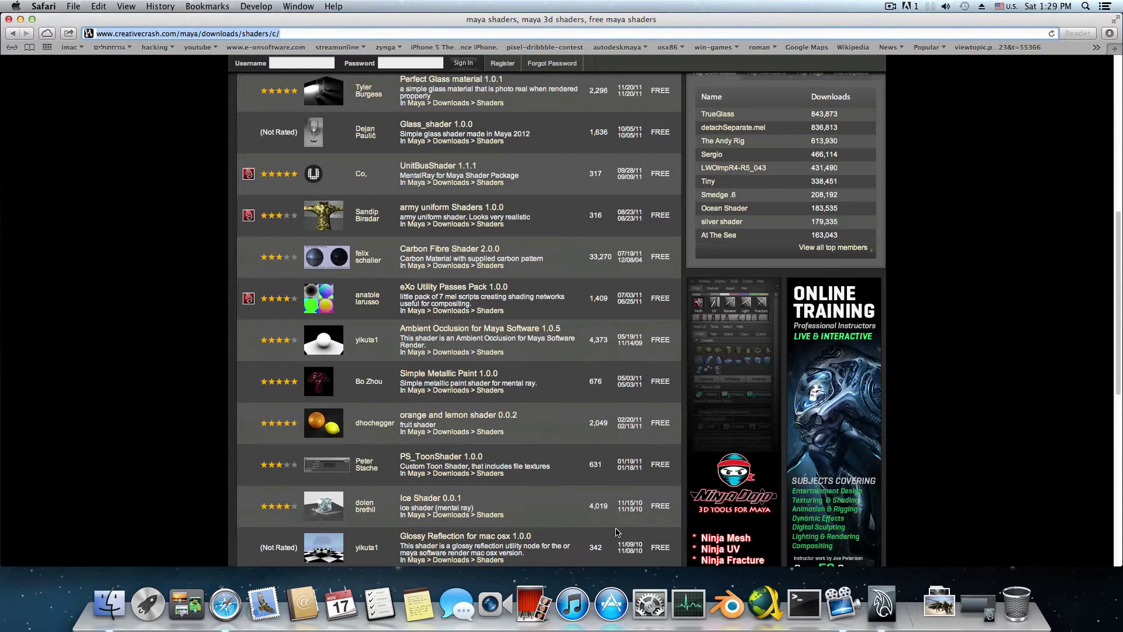
pyautogui.scroll(-3, 616, 532)
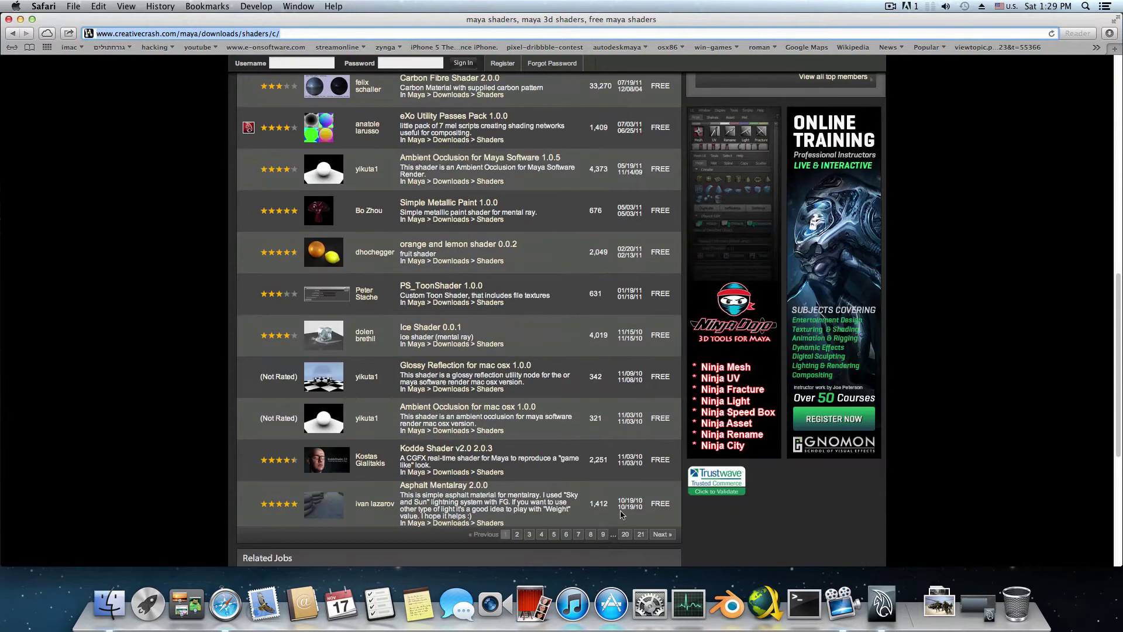
# - Go to results page 2 and scroll down to Car Metallic Paint 2.0.0
pyautogui.click(519, 534)
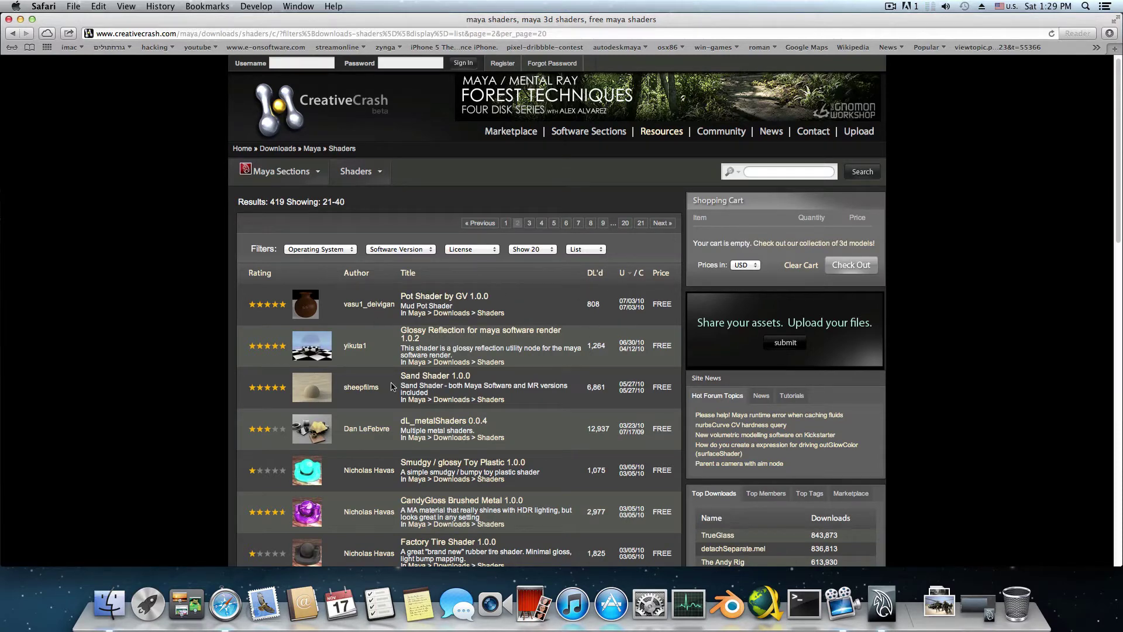
pyautogui.scroll(-5, 386, 399)
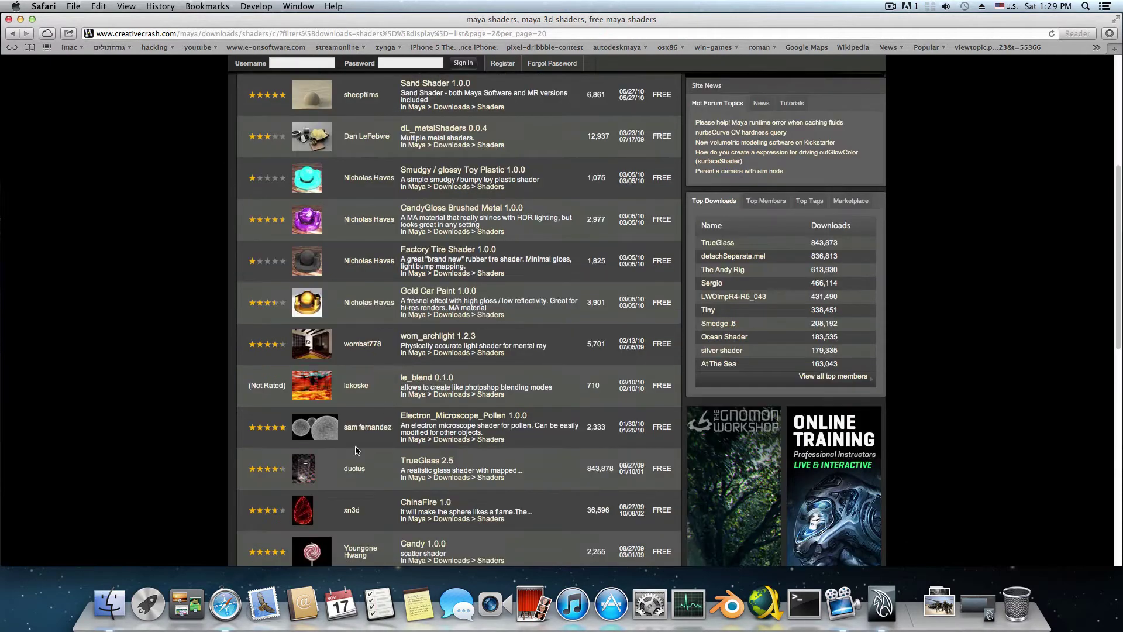
pyautogui.scroll(-2, 393, 452)
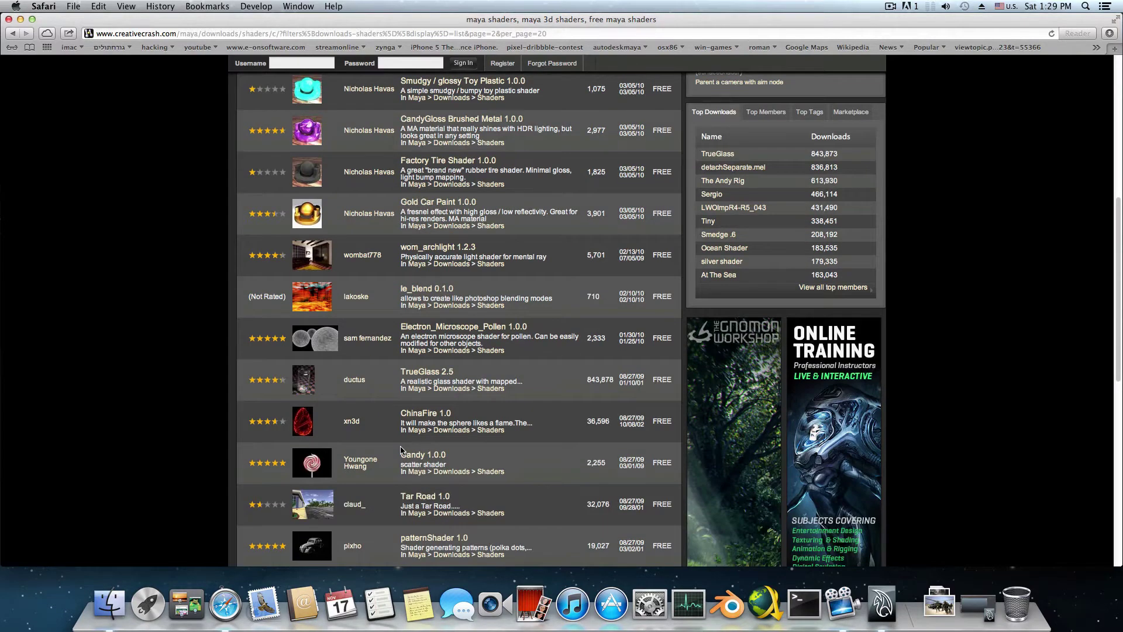
pyautogui.scroll(-4, 402, 451)
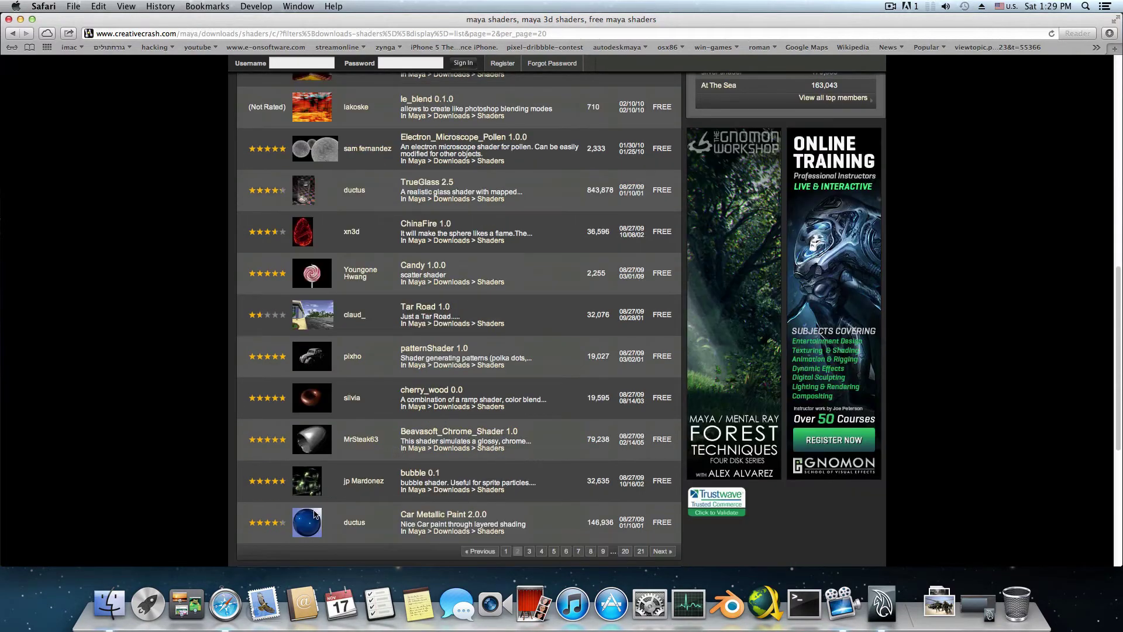
pyautogui.scroll(-2, 287, 531)
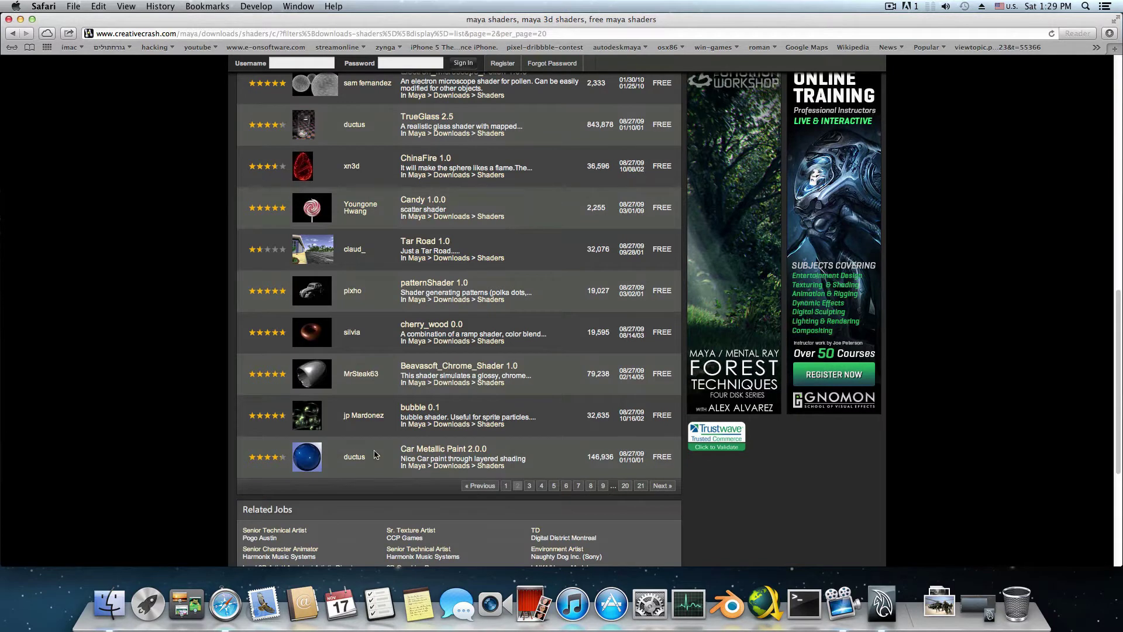
# - Open the Car Metallic Paint 2.0.0 page and click its Download button
pyautogui.click(417, 450)
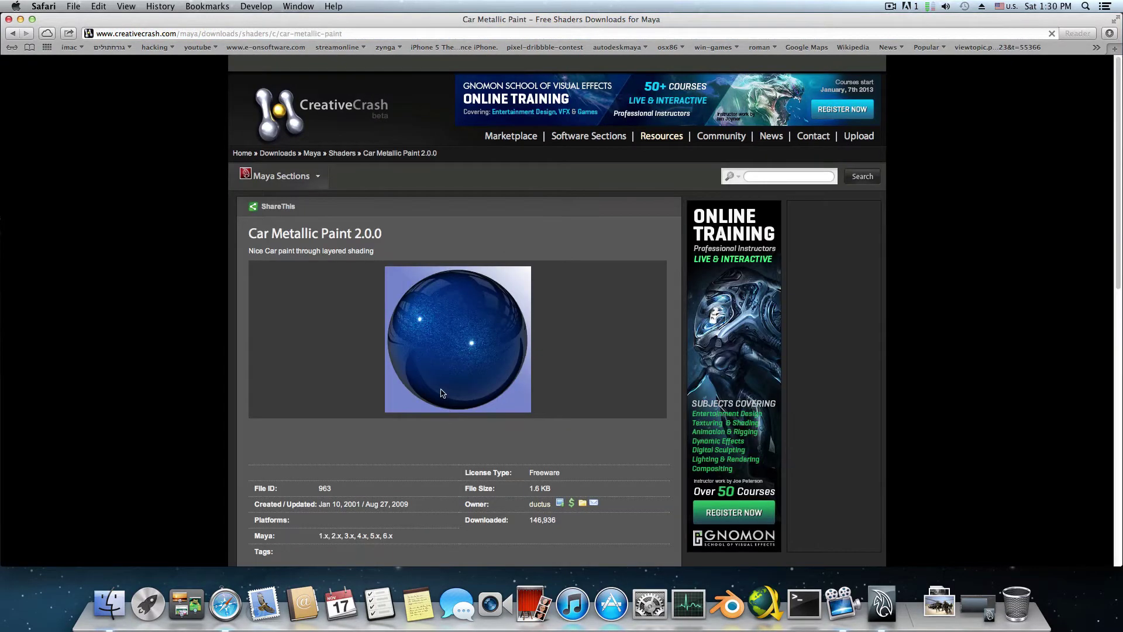
pyautogui.scroll(-4, 443, 394)
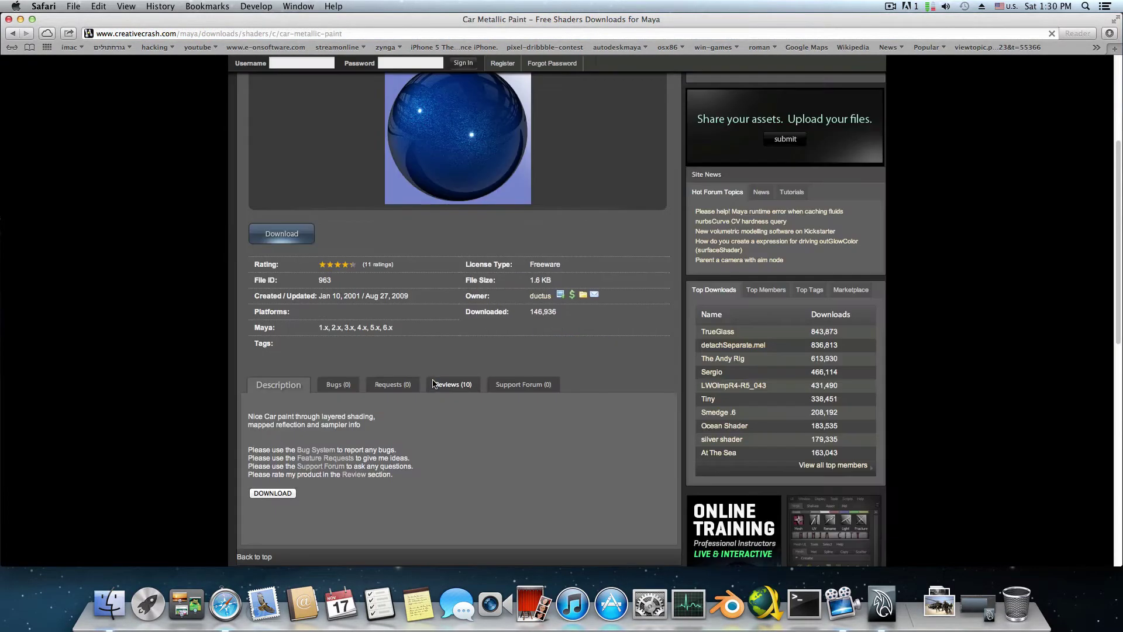
pyautogui.click(292, 233)
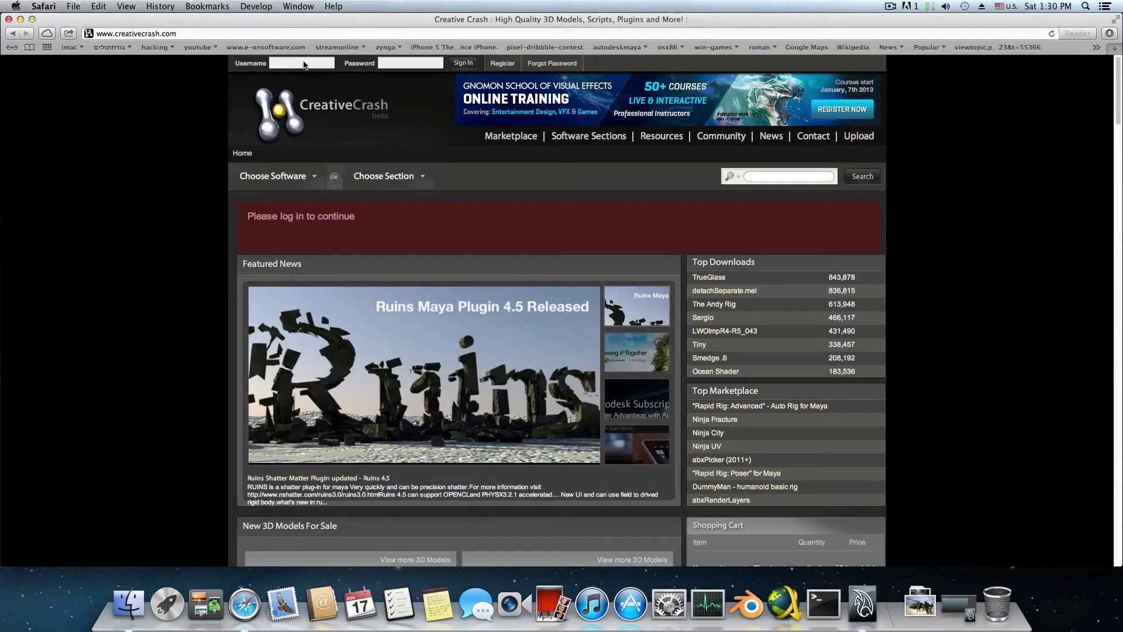
# - Log in to CreativeCrash with the account username and decline saving the password
pyautogui.write('anhorol')
pyautogui.press('Return')
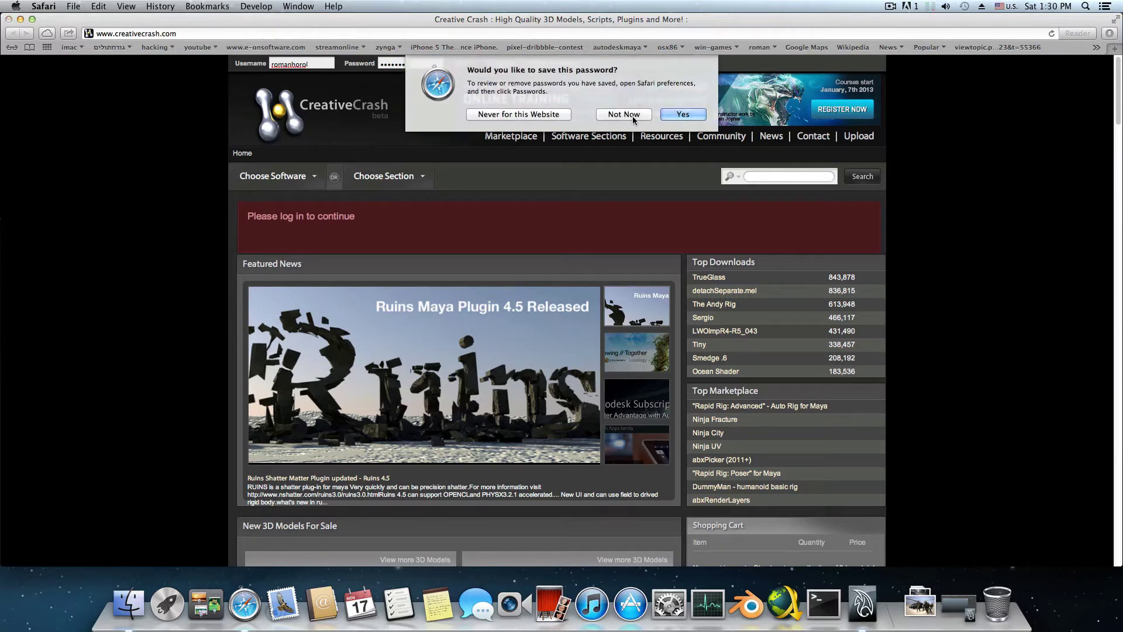
pyautogui.click(634, 115)
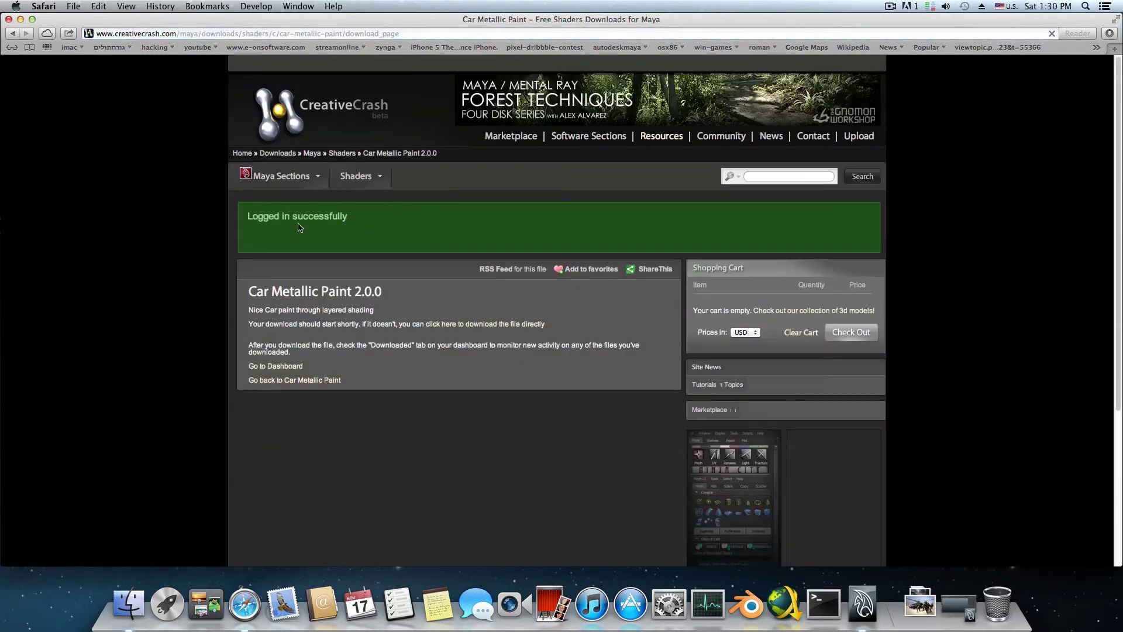
# - Confirm metallic_paint2.ma is in Downloads, then minimize Safari
pyautogui.scroll(-3, 450, 351)
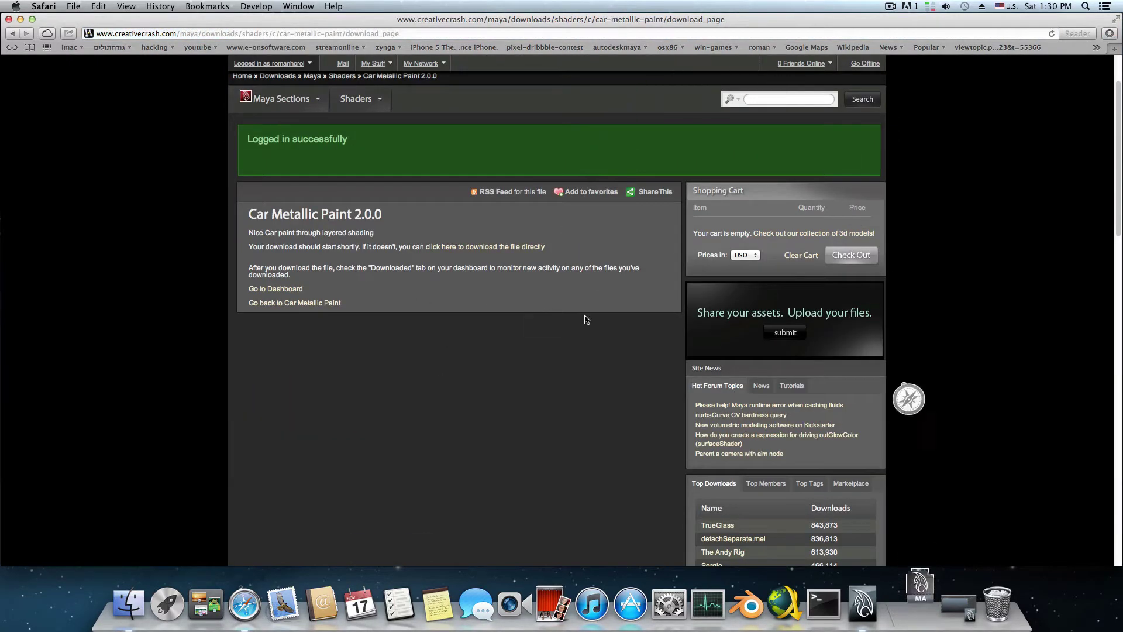
pyautogui.click(915, 597)
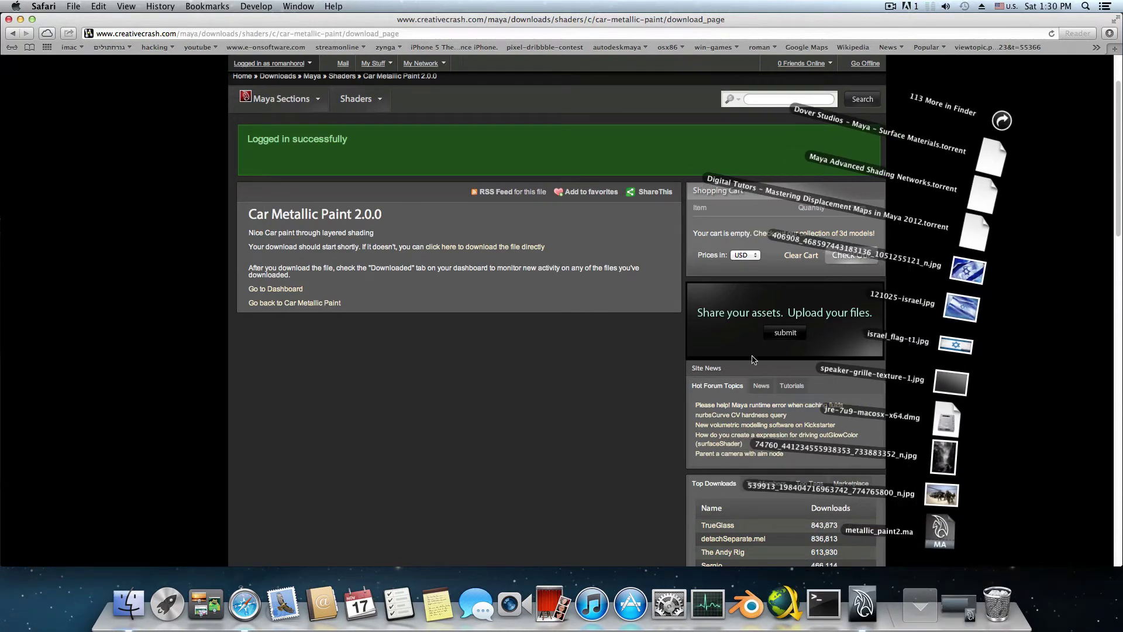
pyautogui.click(18, 20)
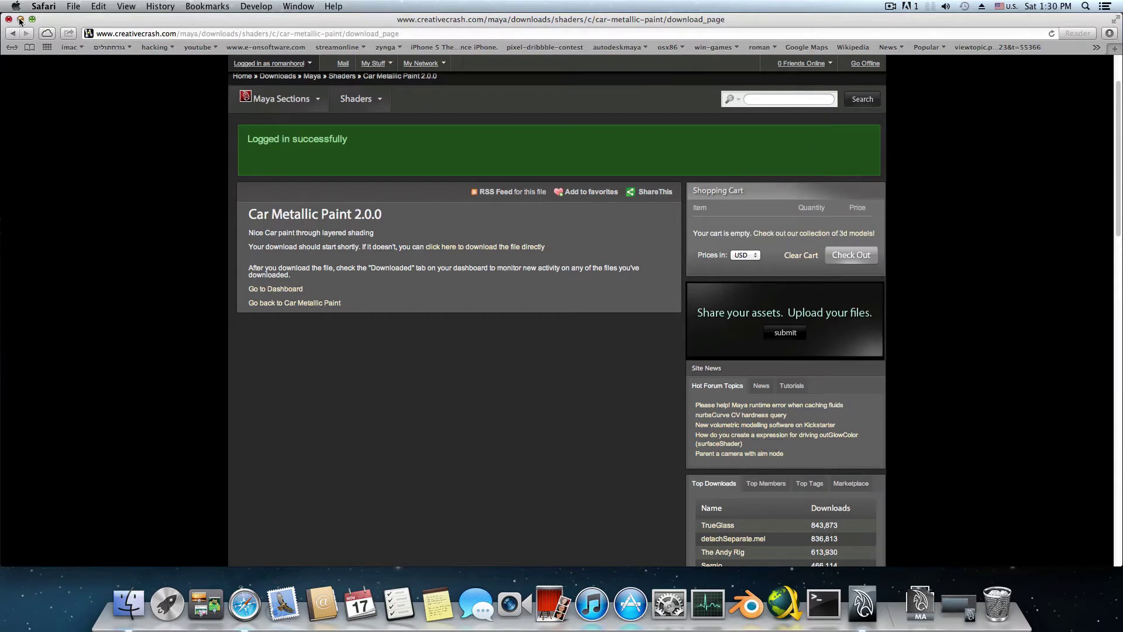
pyautogui.click(20, 20)
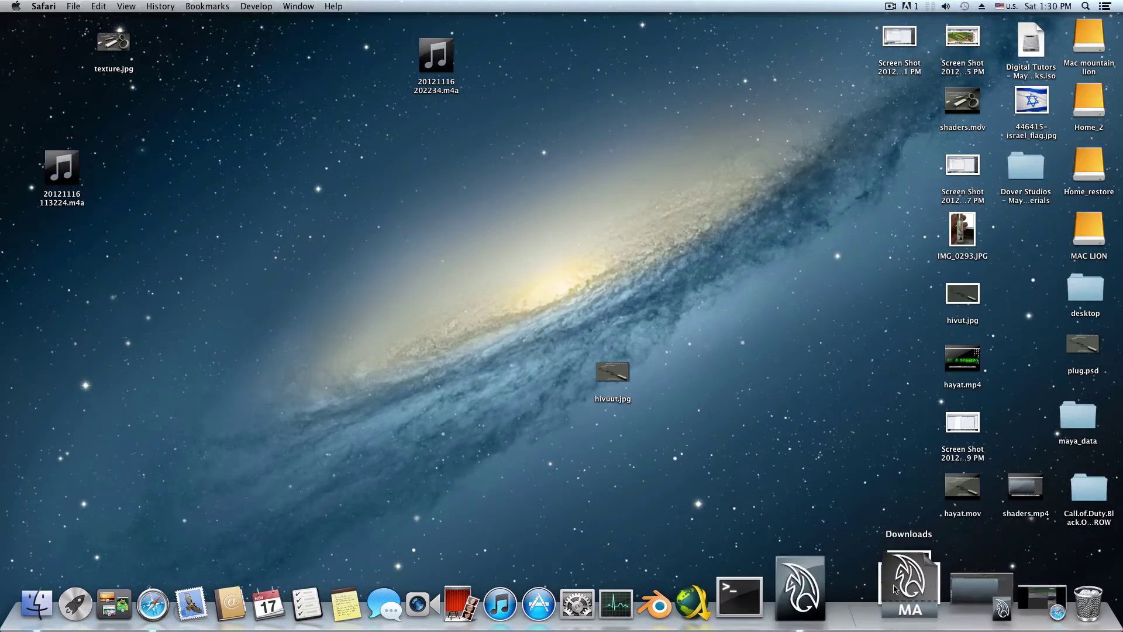
# - Drag metallic_paint2.ma from Downloads to the desktop and create a desktop folder named 'shaders'
pyautogui.click(894, 588)
pyautogui.moveTo(910, 538); pyautogui.dragTo(496, 203)
pyautogui.rightClick(554, 191)
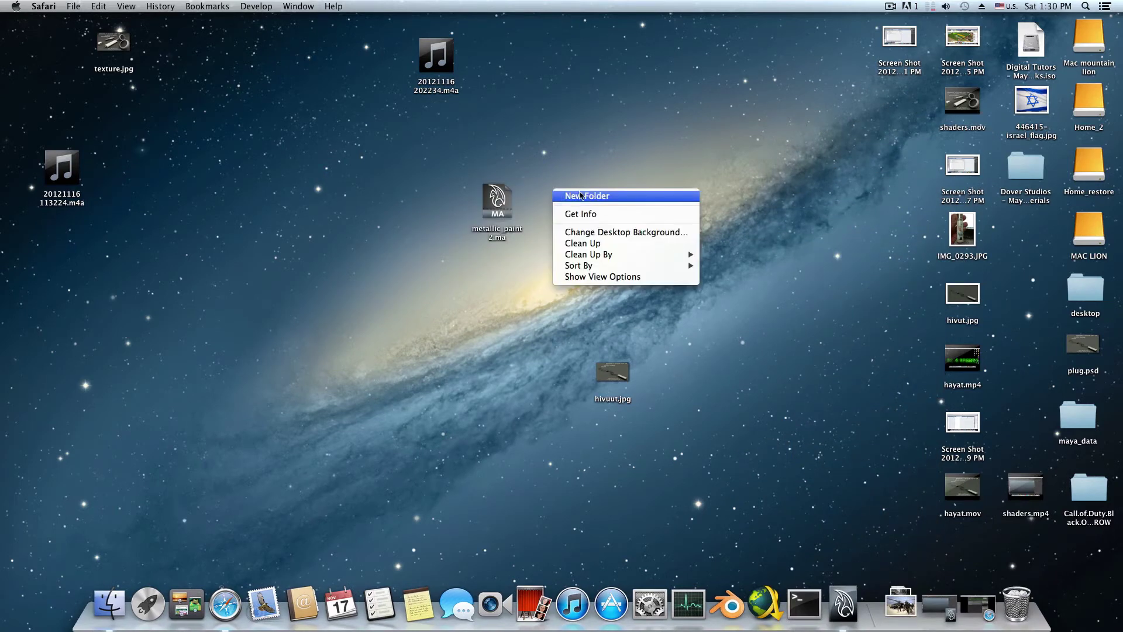
pyautogui.click(580, 196)
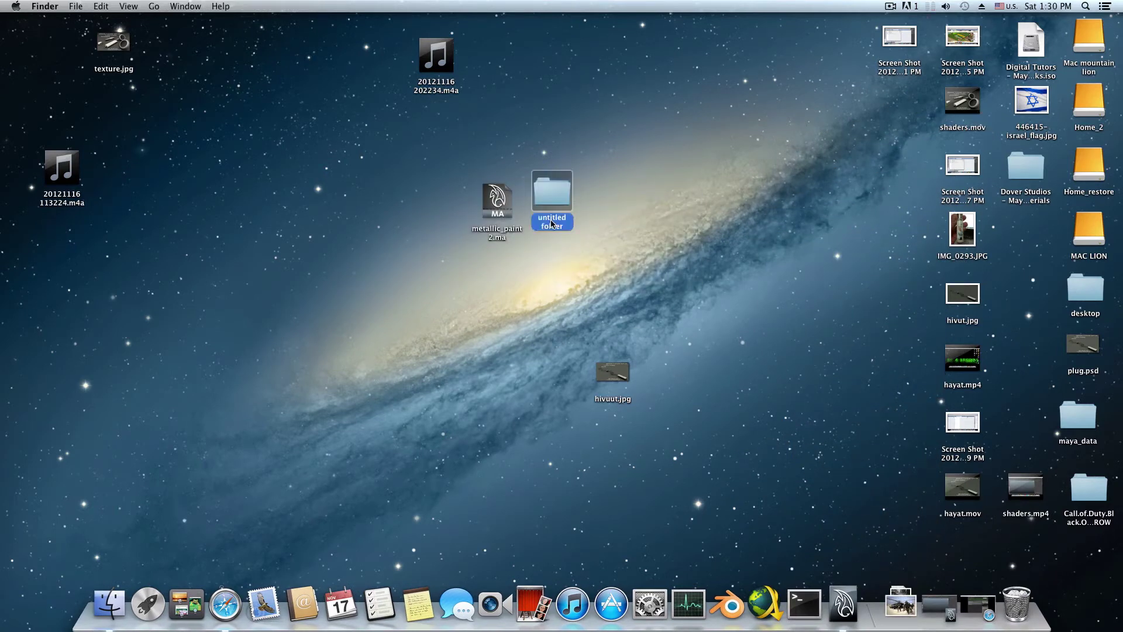
pyautogui.click(552, 223)
pyautogui.write('shaders')
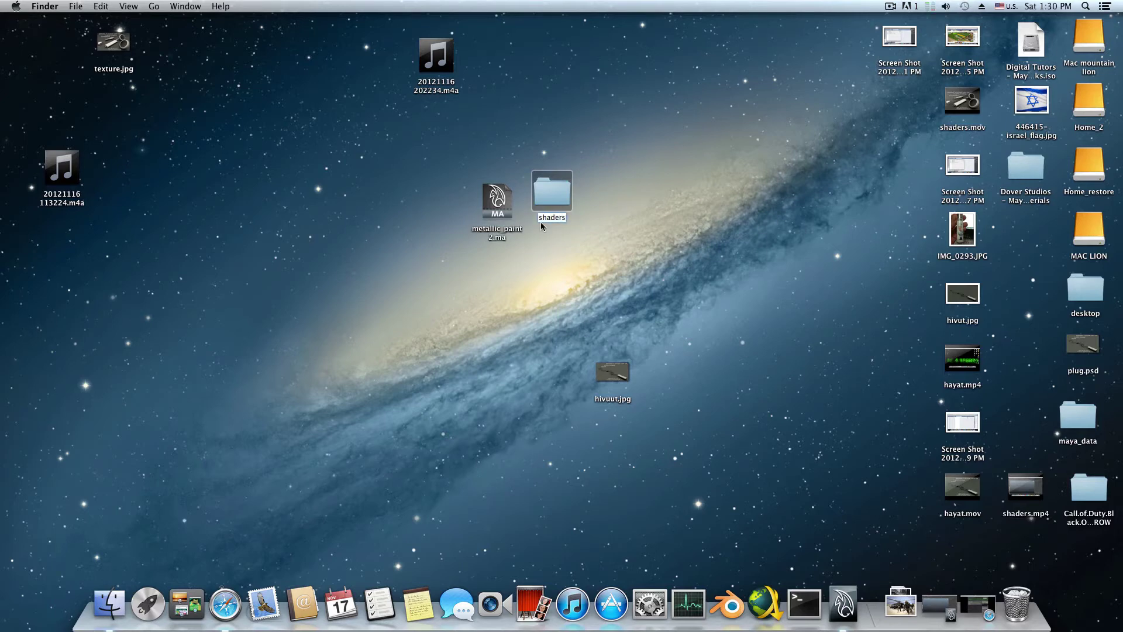
pyautogui.press('Return')
# - Move metallic_paint2.ma into the shaders folder and position the folder near the screen centre
pyautogui.moveTo(542, 229); pyautogui.dragTo(477, 187)
pyautogui.click(523, 377)
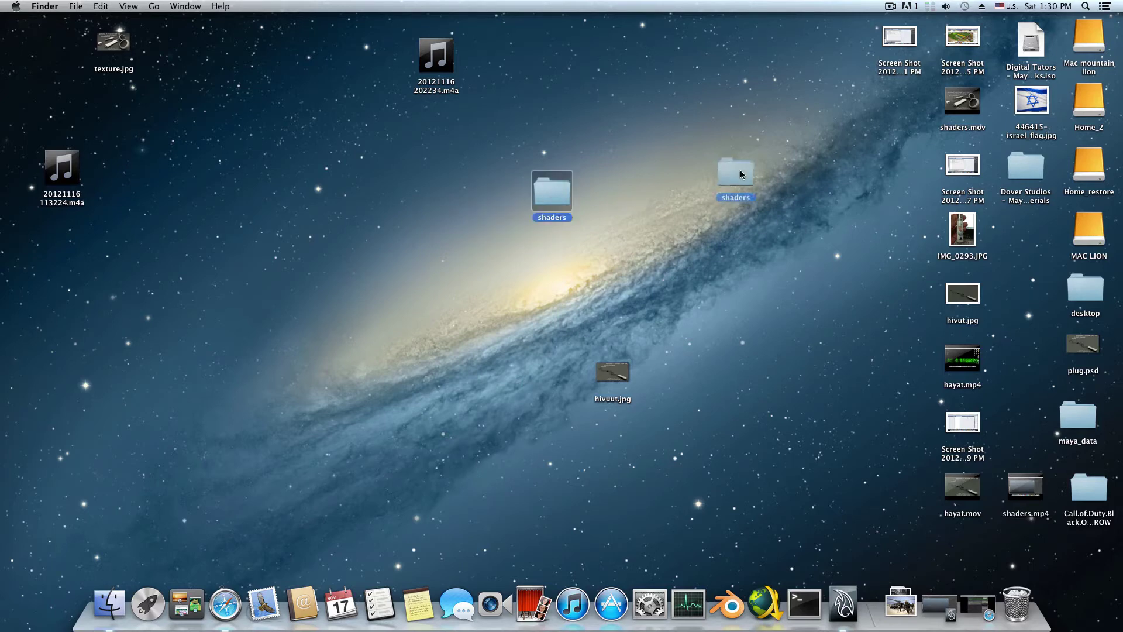
pyautogui.moveTo(740, 172); pyautogui.dragTo(742, 180)
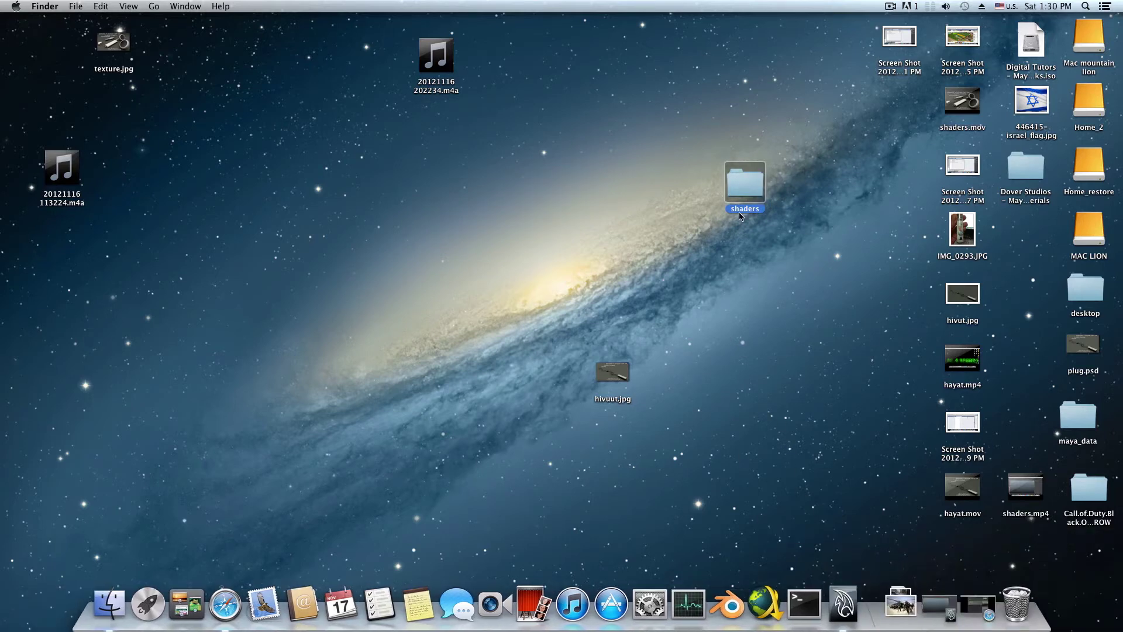
pyautogui.moveTo(745, 185); pyautogui.dragTo(658, 197)
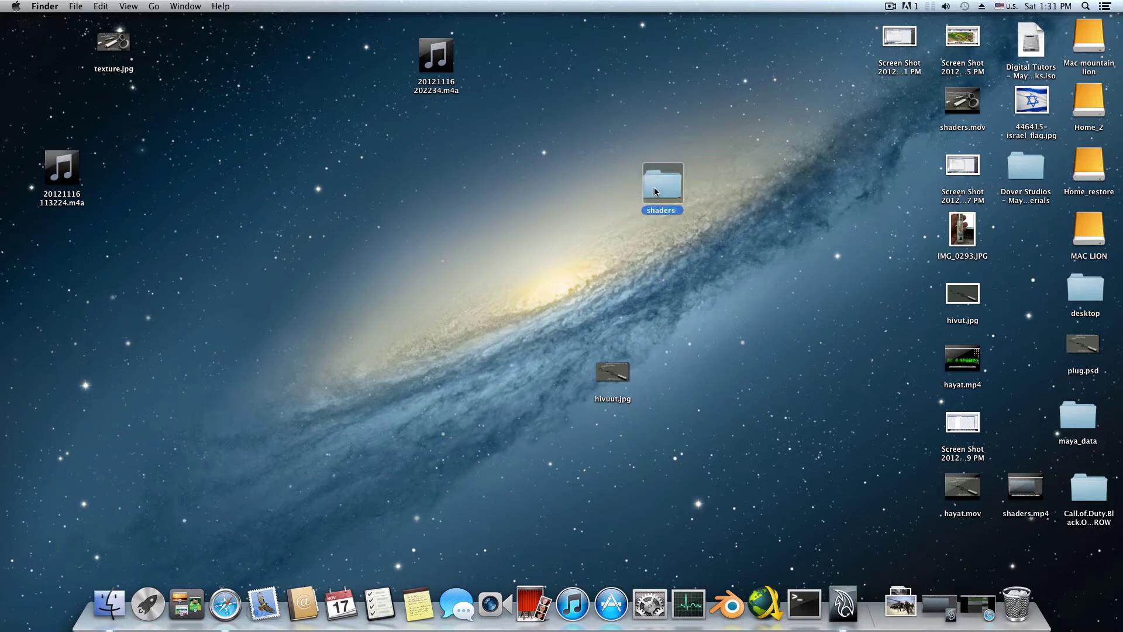
pyautogui.moveTo(605, 227); pyautogui.dragTo(511, 226)
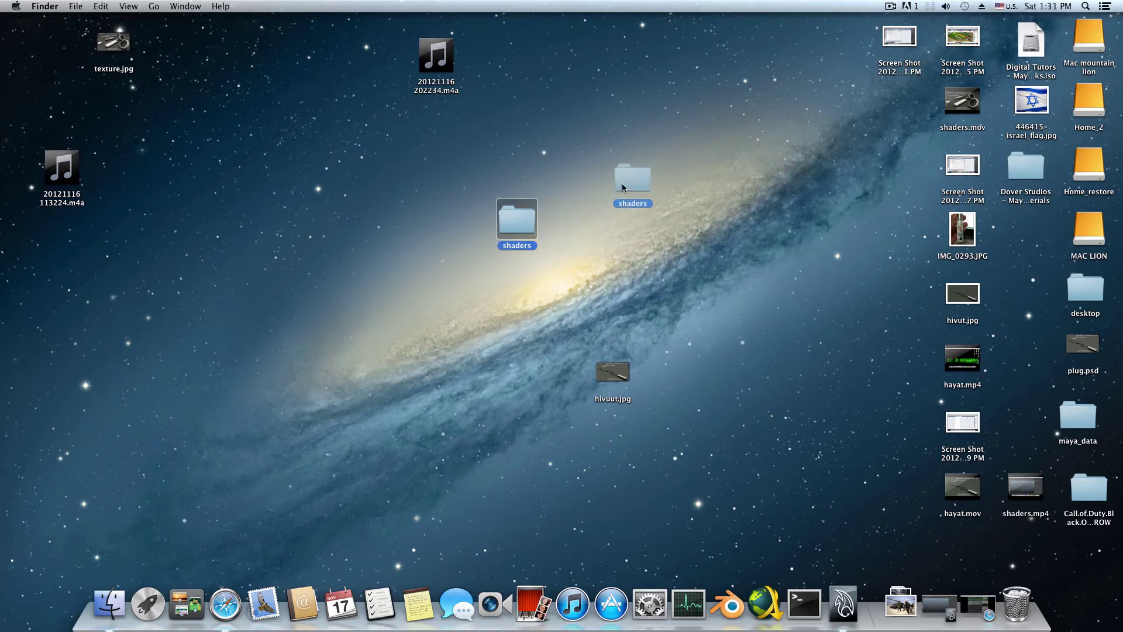
pyautogui.moveTo(623, 188); pyautogui.dragTo(566, 200)
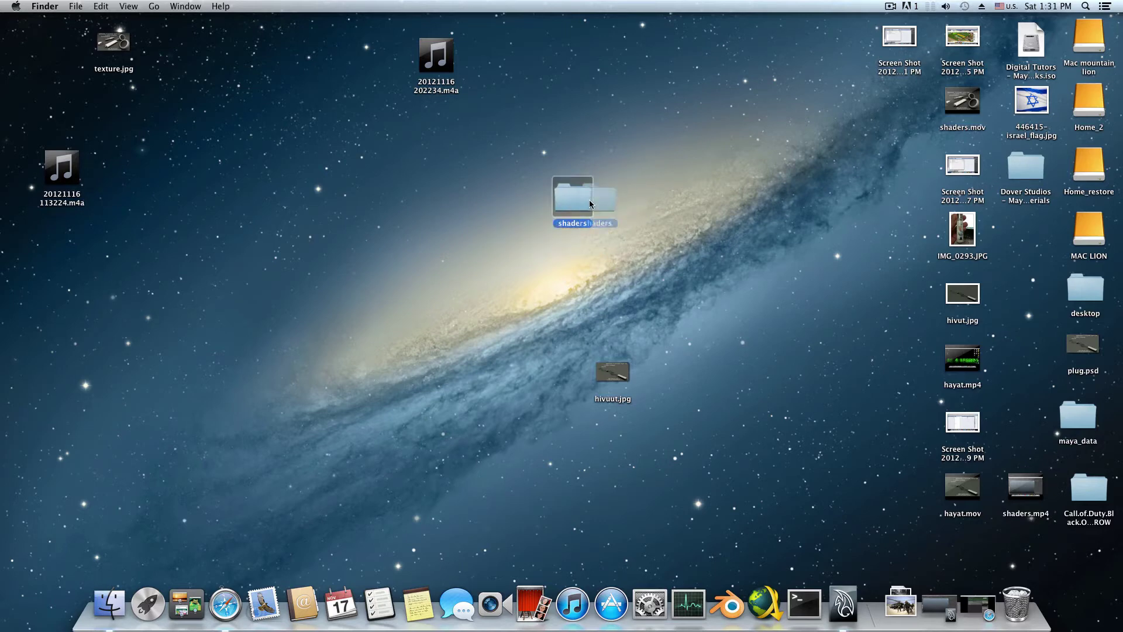
pyautogui.moveTo(635, 185); pyautogui.dragTo(636, 185)
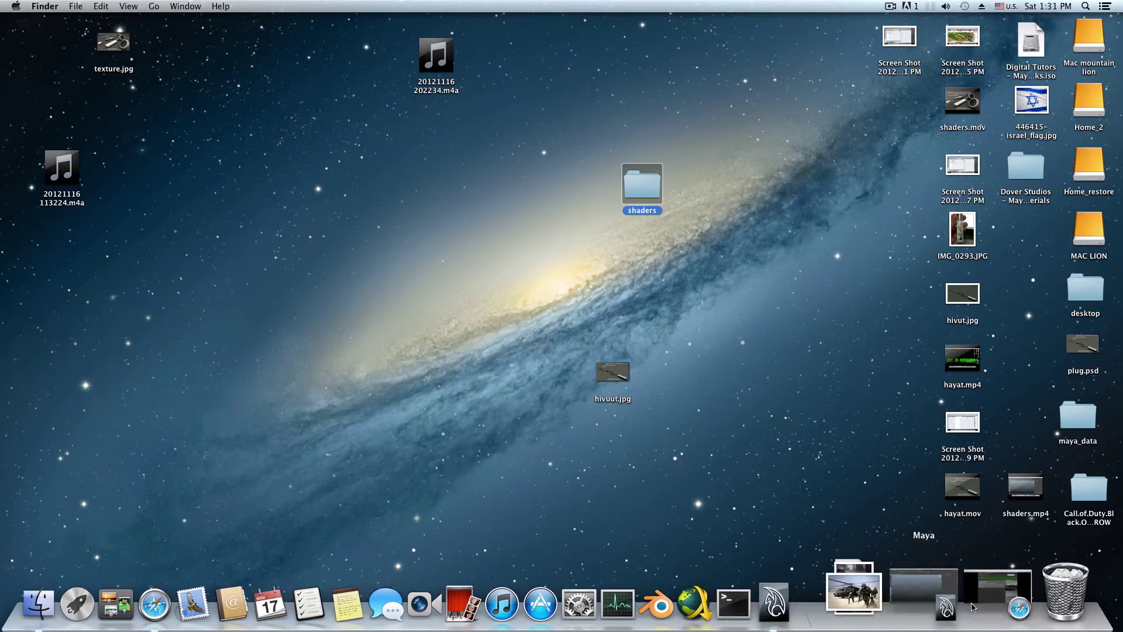
# - Restore Maya, open Window > Rendering Editors > Hypershade, and bring up its Tabs menu
pyautogui.click(935, 588)
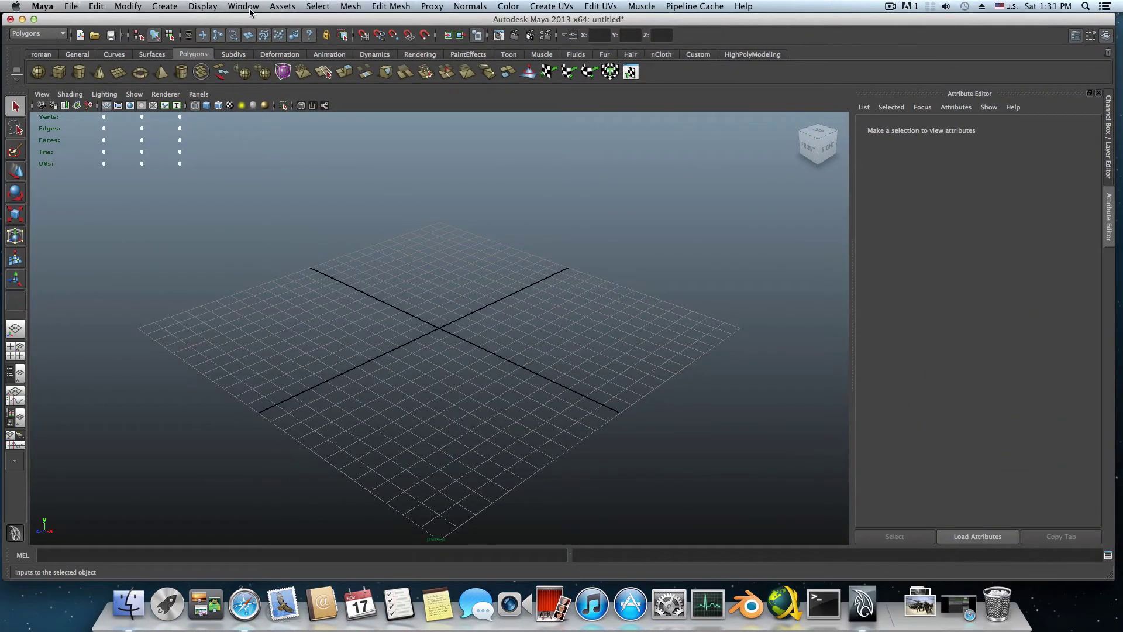
pyautogui.click(250, 11)
pyautogui.moveTo(265, 38)
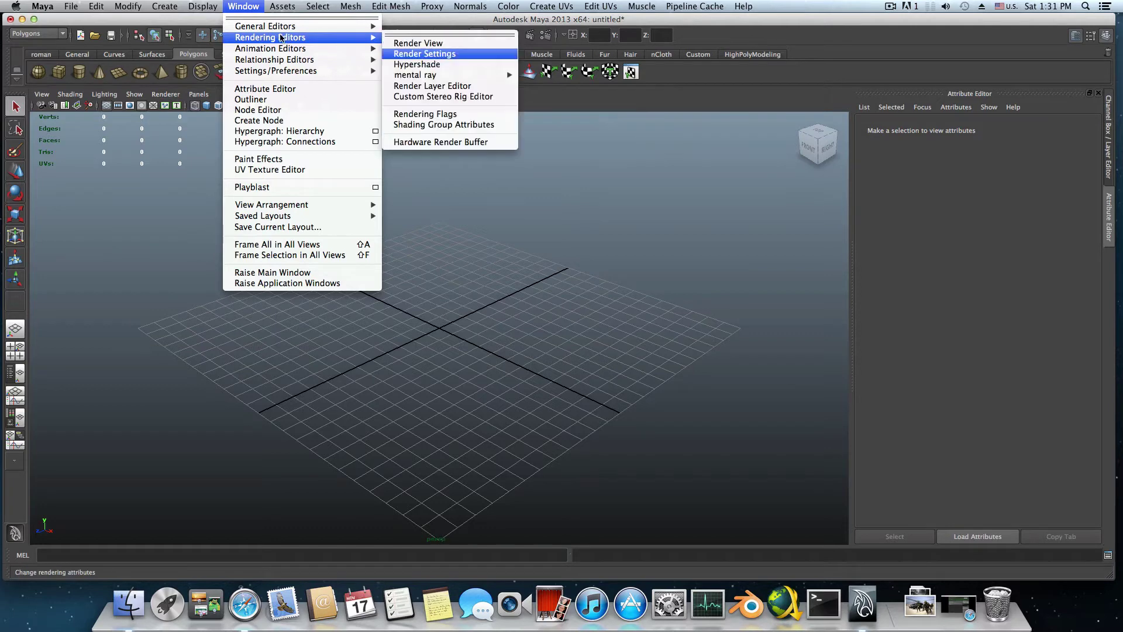
pyautogui.click(416, 65)
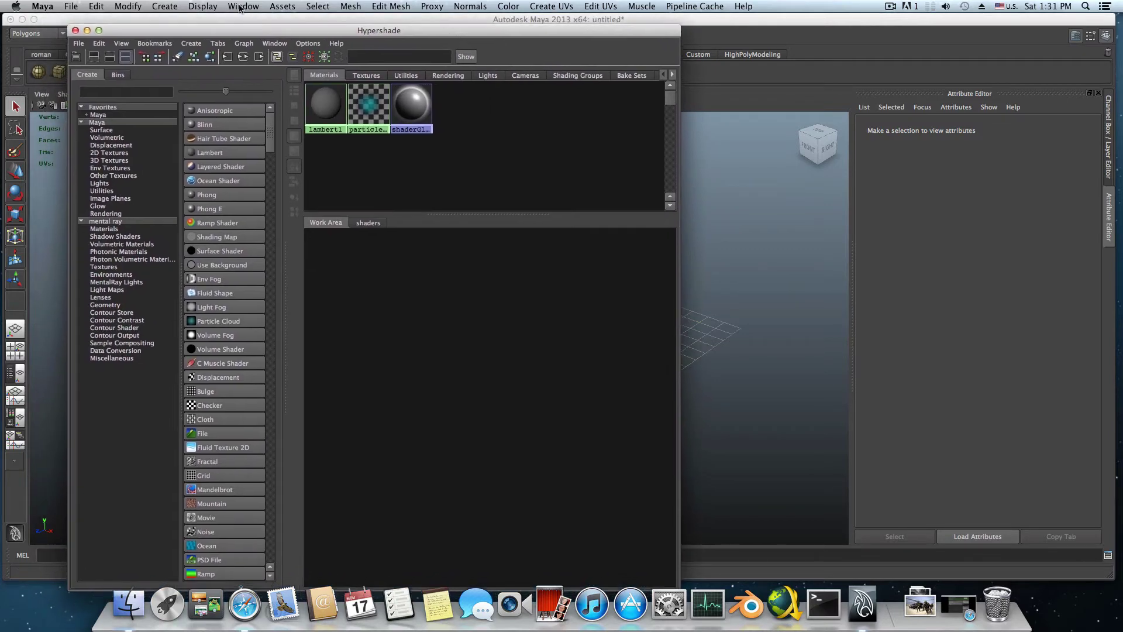
pyautogui.click(193, 44)
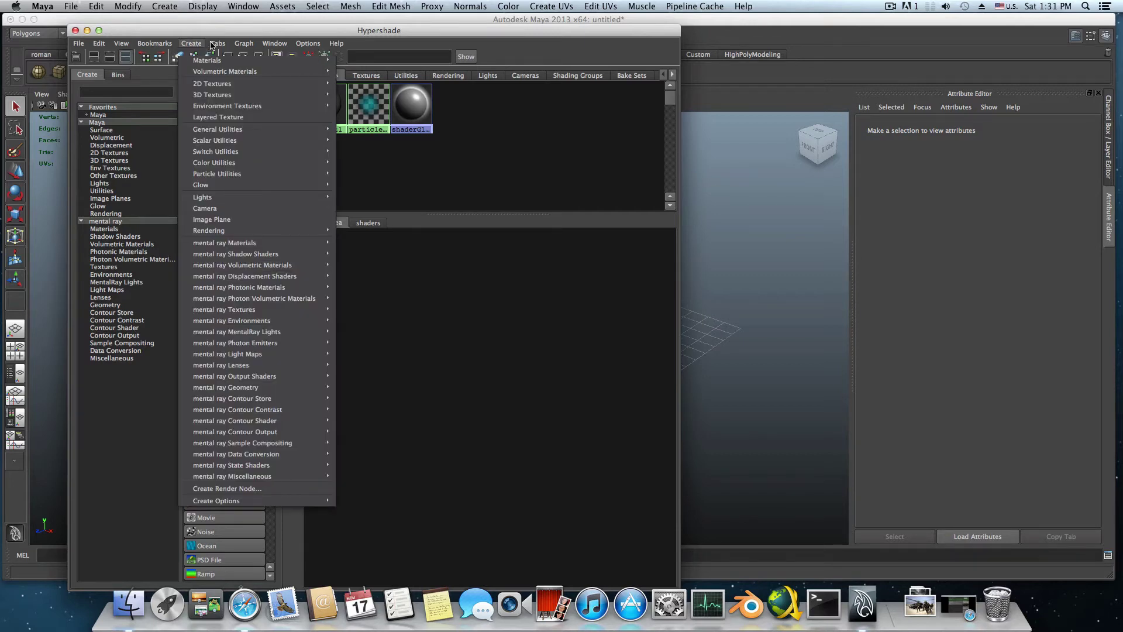
pyautogui.moveTo(216, 45)
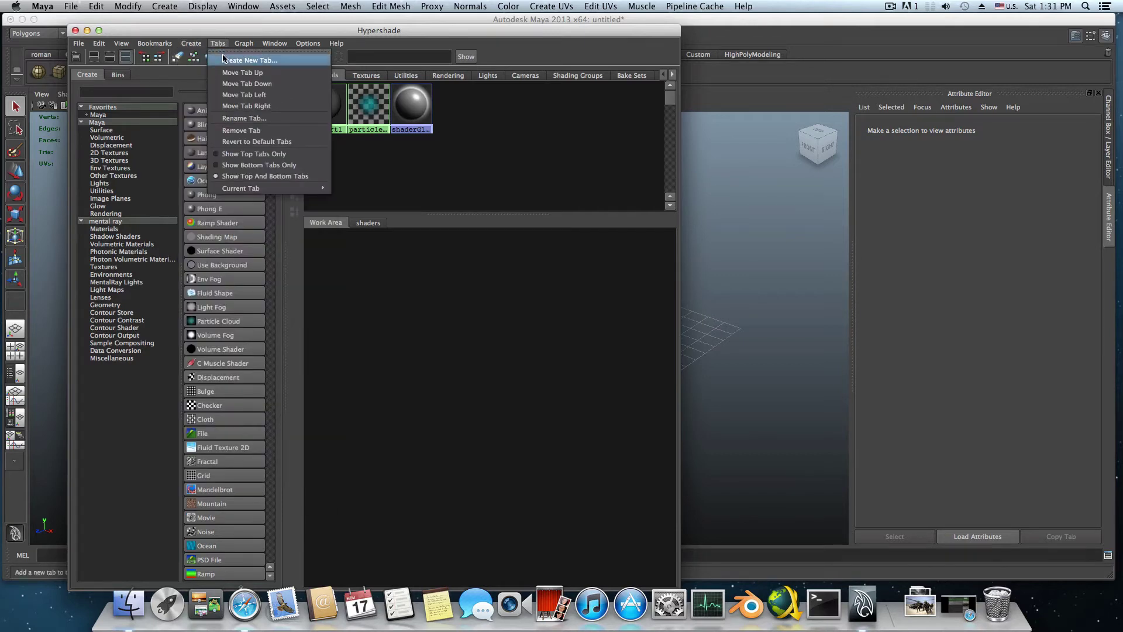
# - In Create New Tab, choose Disk type with root directory /Users/Home/Desktop/shaders
pyautogui.click(236, 61)
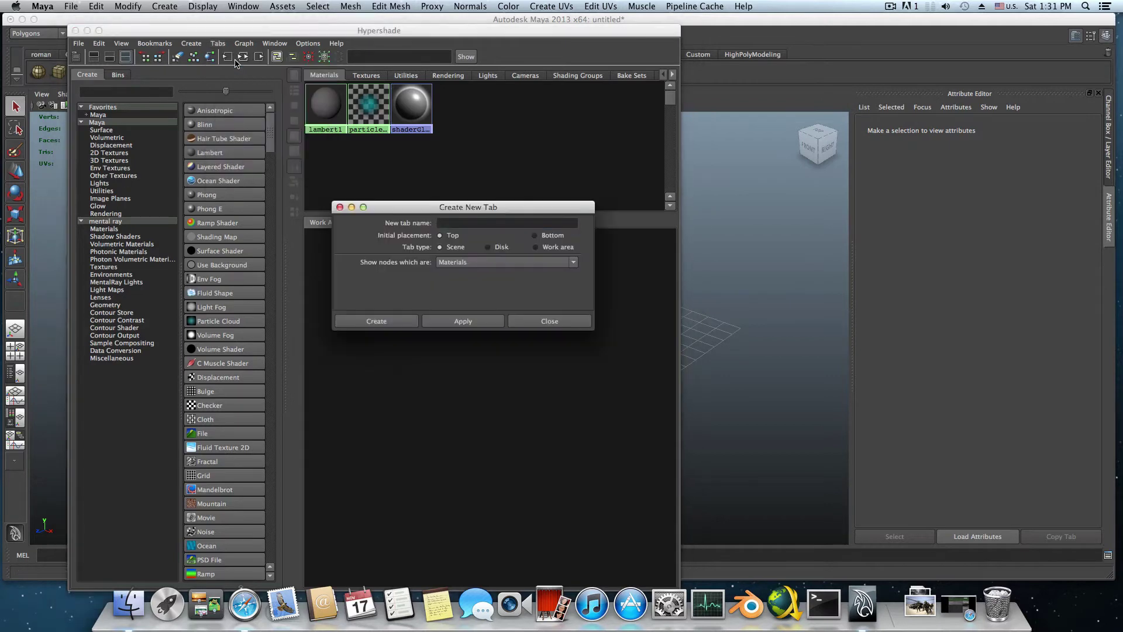
pyautogui.moveTo(442, 211); pyautogui.dragTo(434, 210)
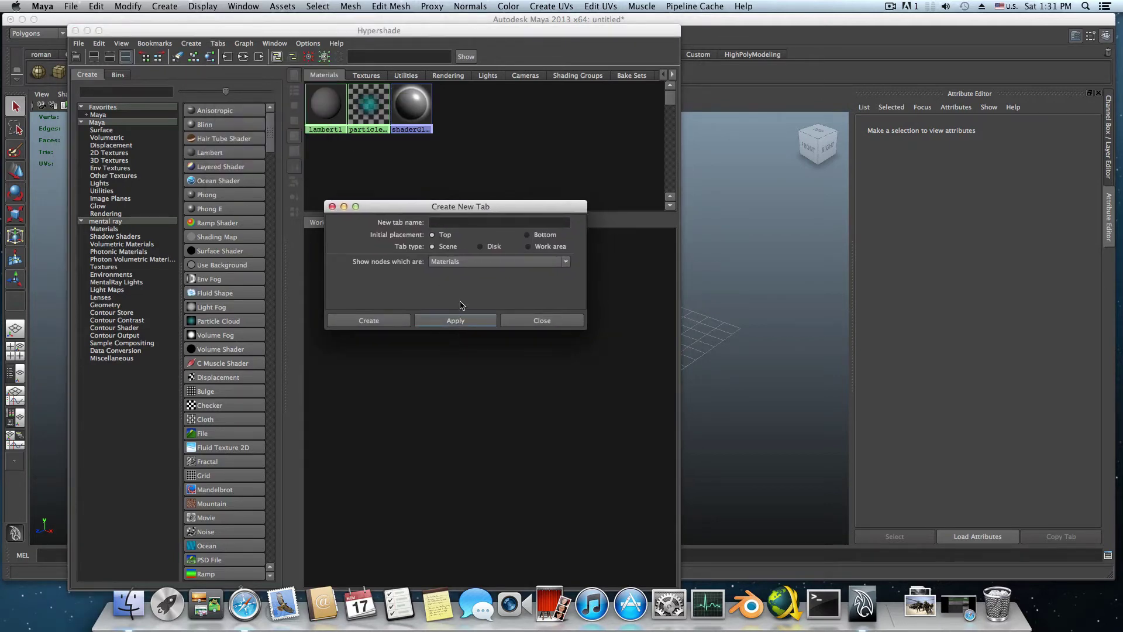
pyautogui.click(481, 246)
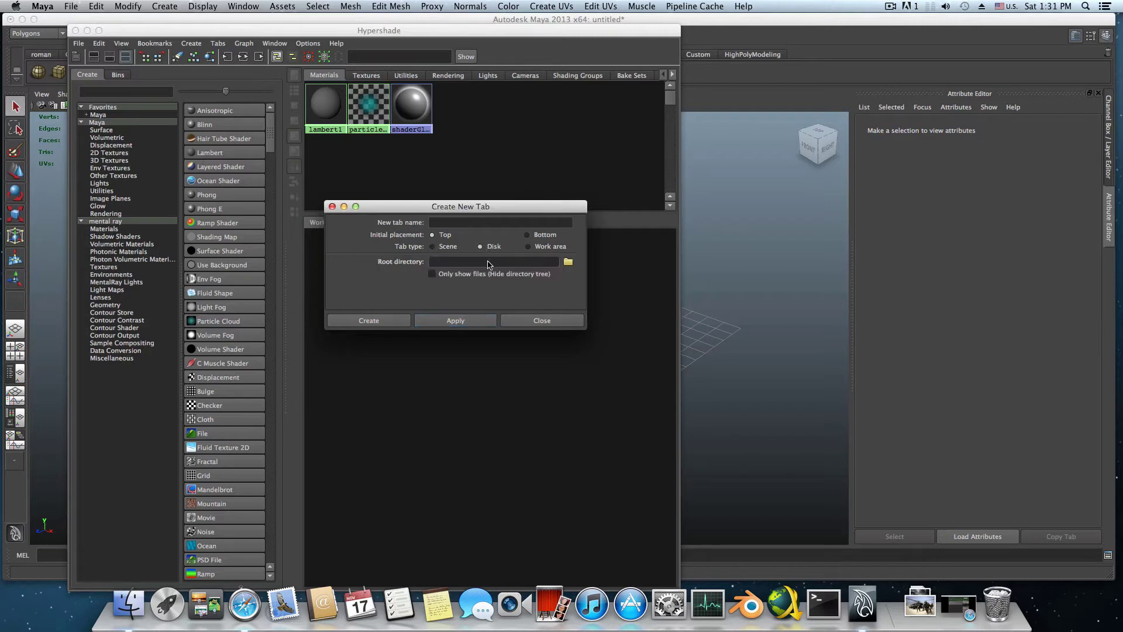
pyautogui.click(529, 246)
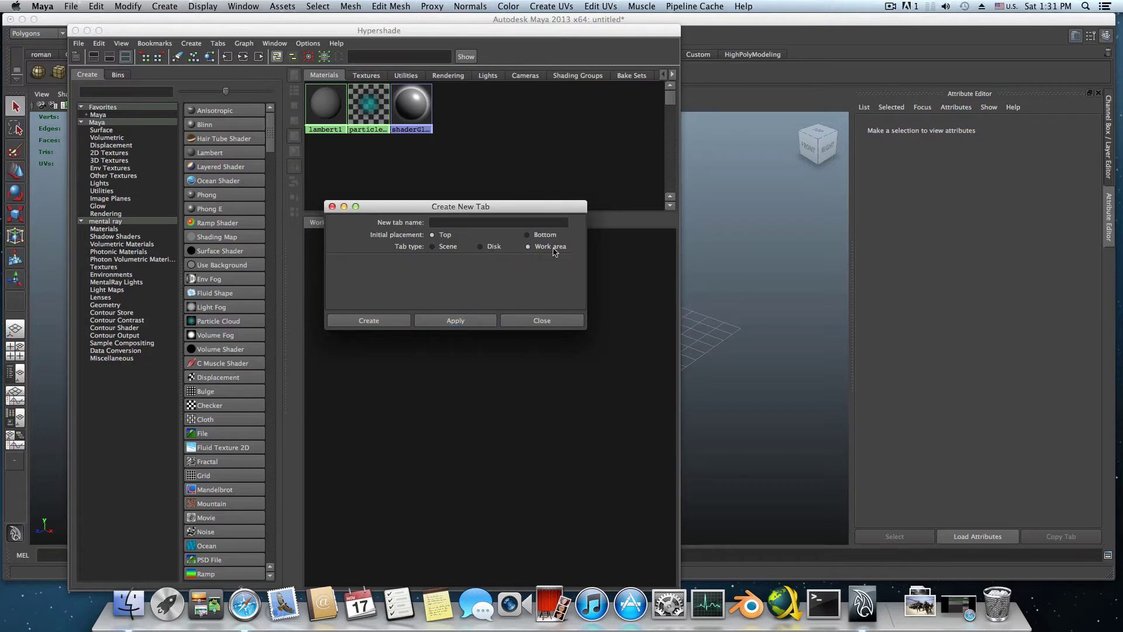
pyautogui.click(481, 248)
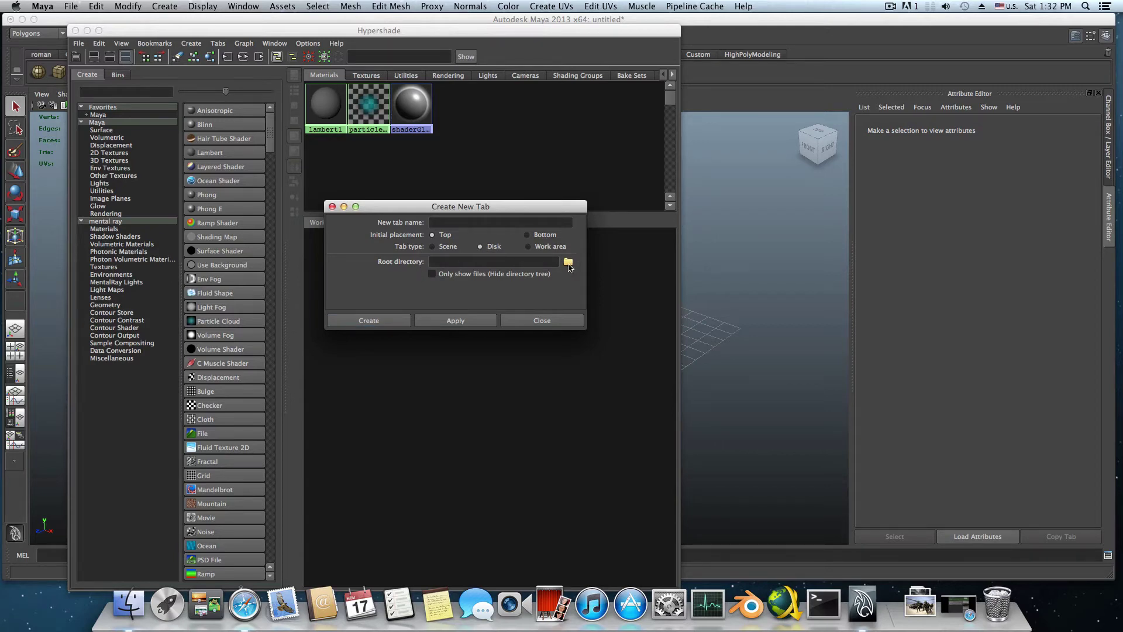
pyautogui.click(568, 263)
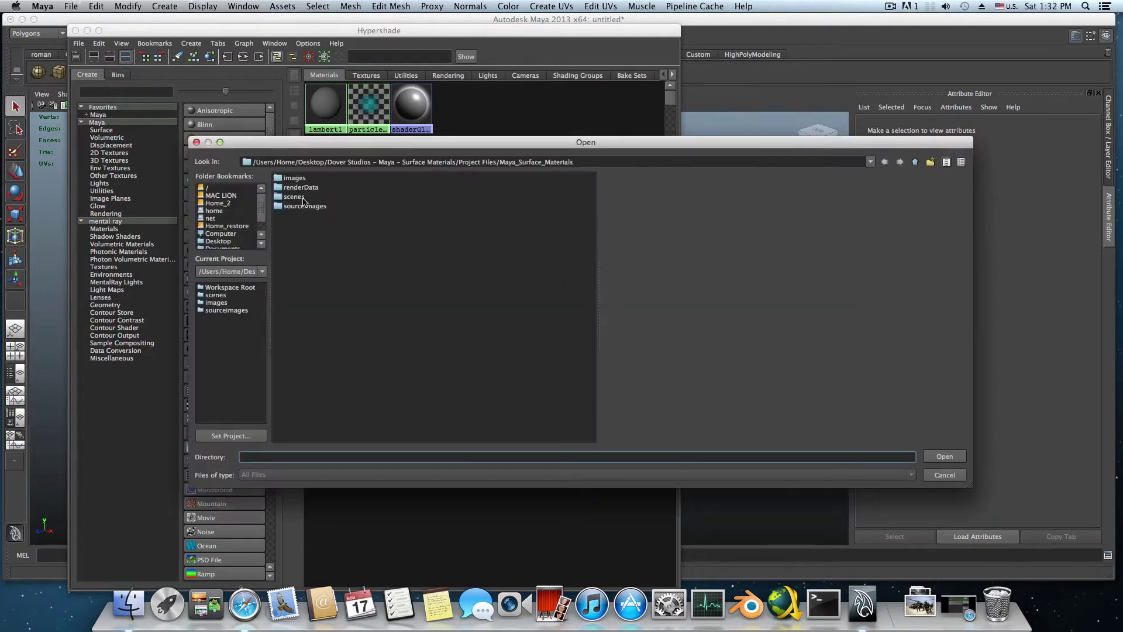
pyautogui.click(218, 241)
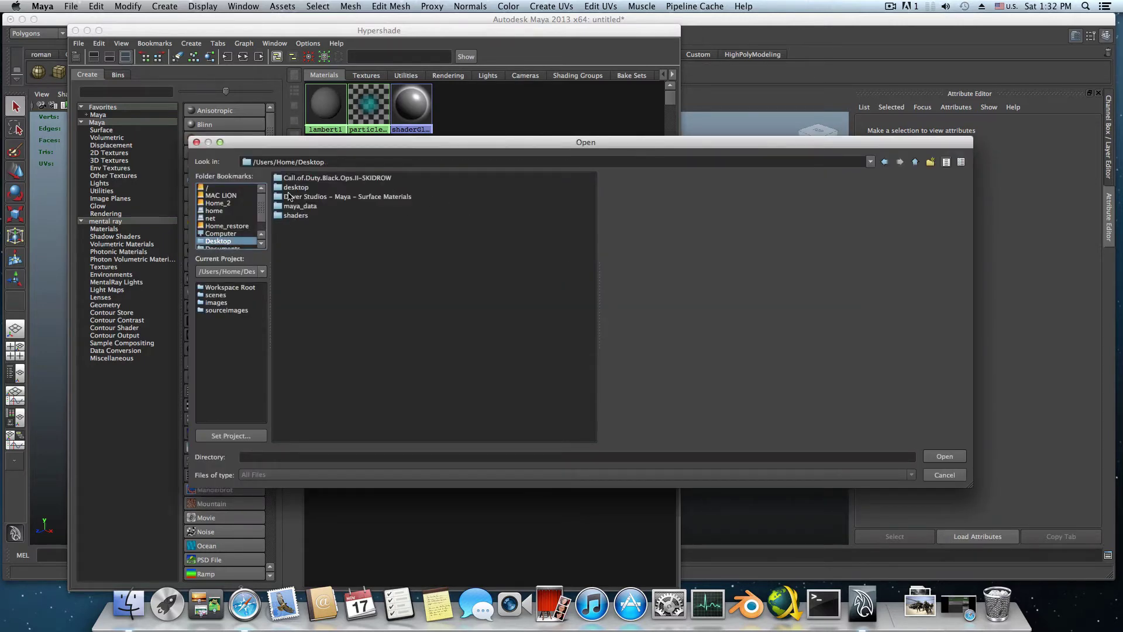
pyautogui.click(287, 215)
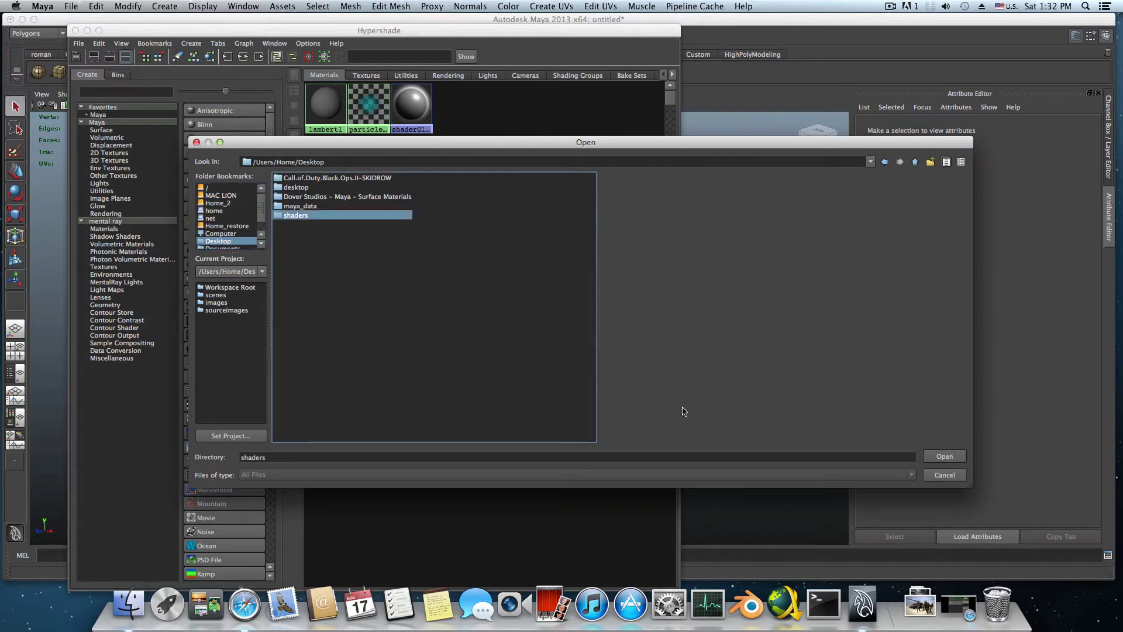
pyautogui.click(943, 457)
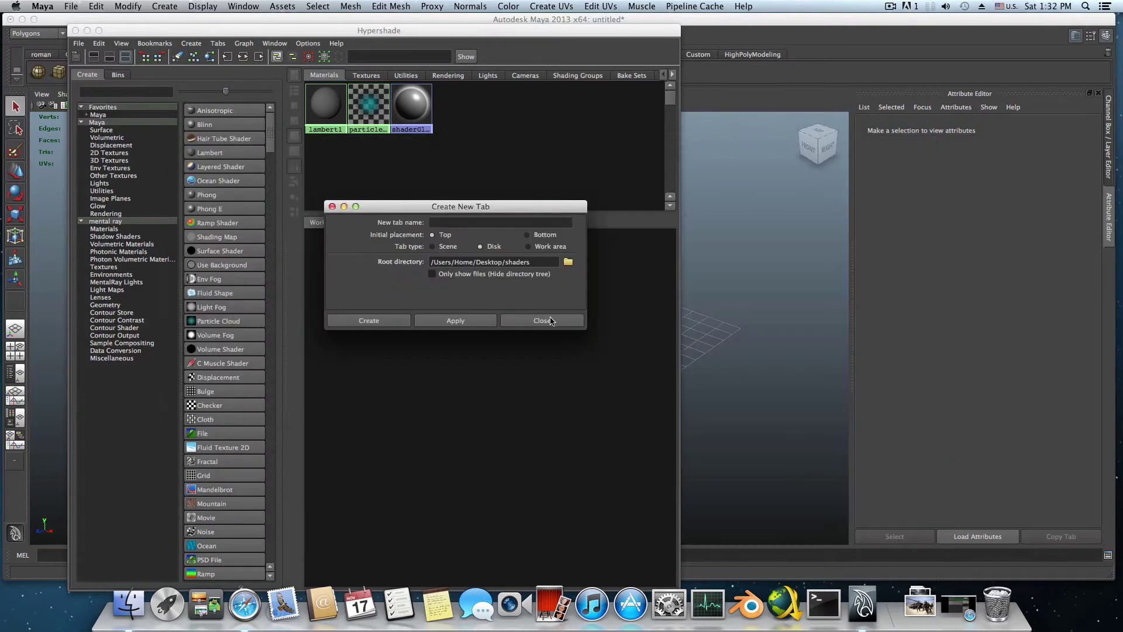
# - Enable Only show files and add the shaders disk tab to the Hypershade
pyautogui.click(433, 275)
pyautogui.click(456, 223)
pyautogui.moveTo(420, 210); pyautogui.dragTo(445, 339)
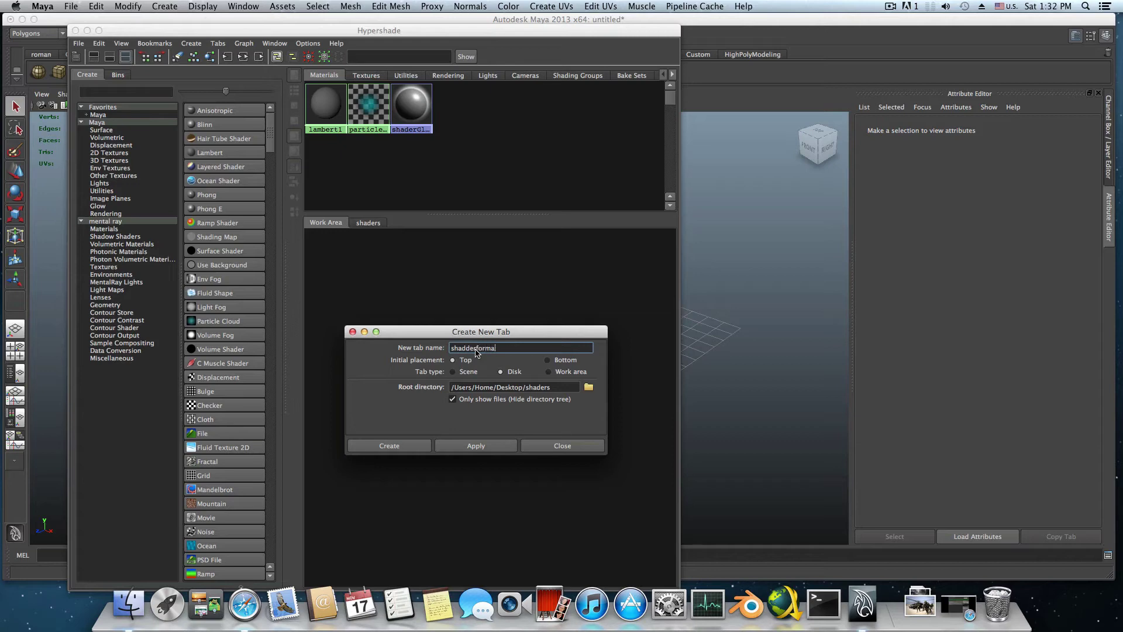
pyautogui.moveTo(482, 338); pyautogui.dragTo(459, 305)
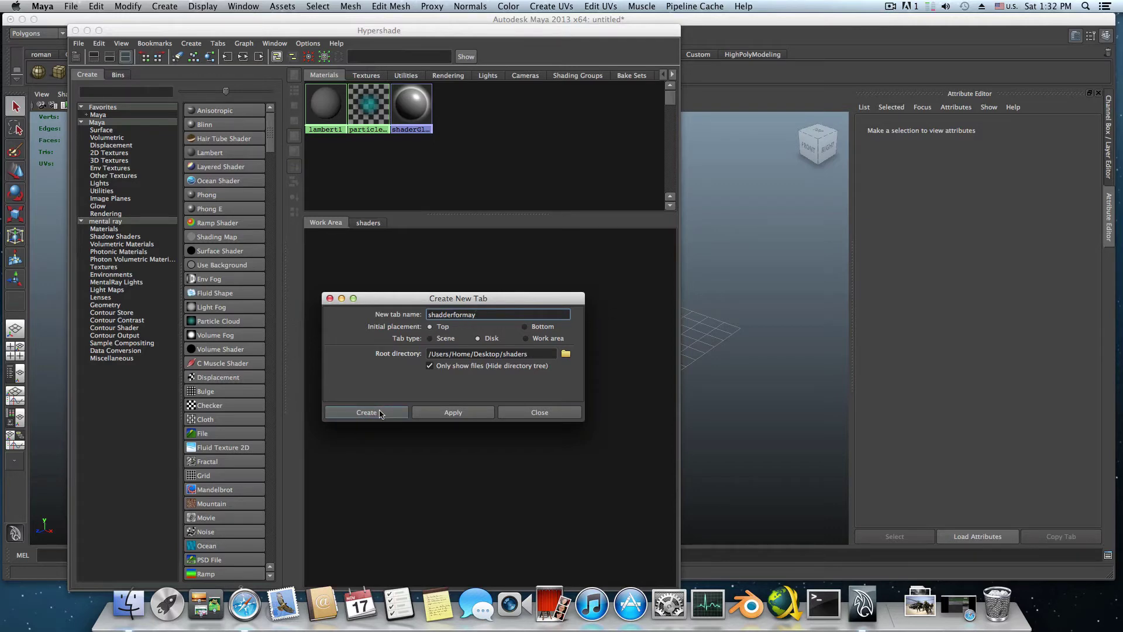
# - Add the shadderformay and shadersformaya2 (Bottom) tabs, then close the Create New Tab dialog
pyautogui.click(452, 413)
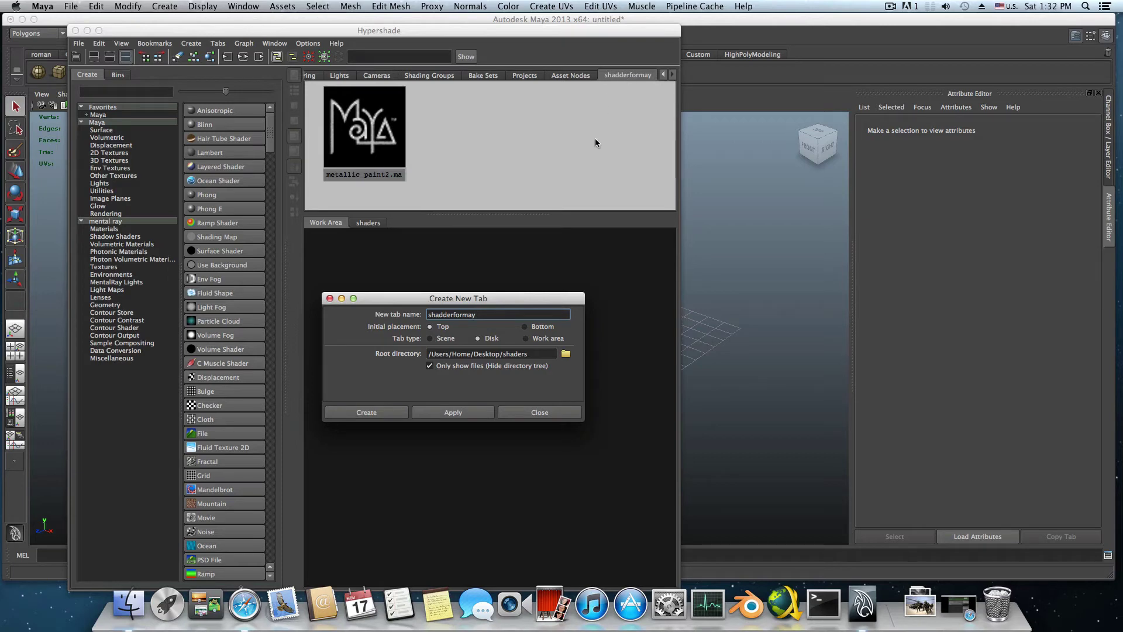
pyautogui.press('super+a')
pyautogui.press('BackSpace')
pyautogui.click(452, 412)
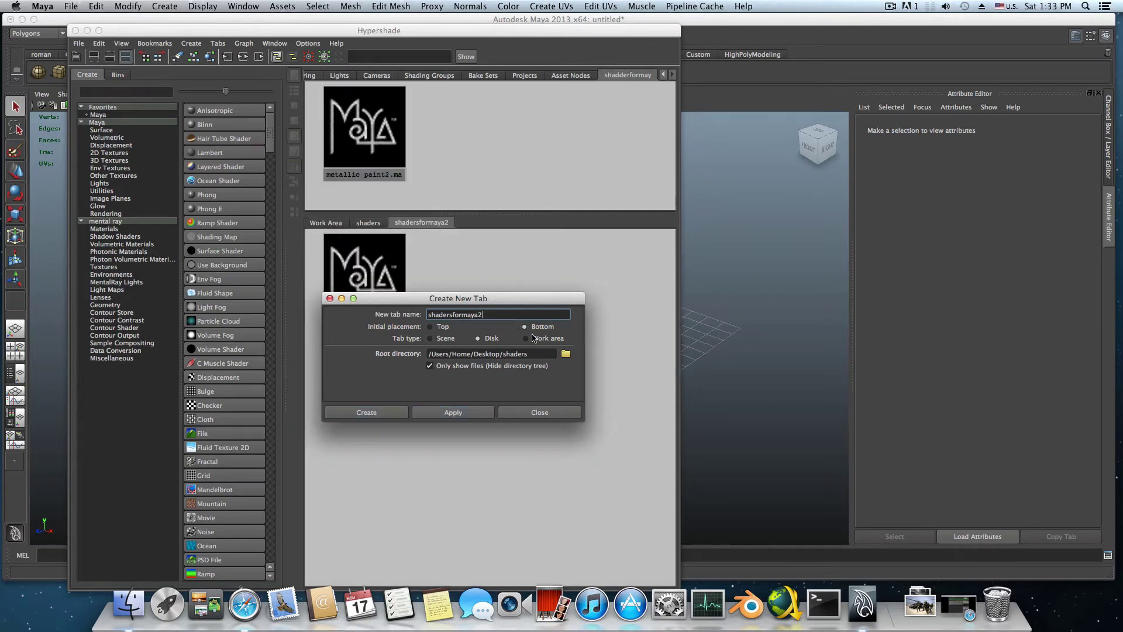
pyautogui.click(529, 411)
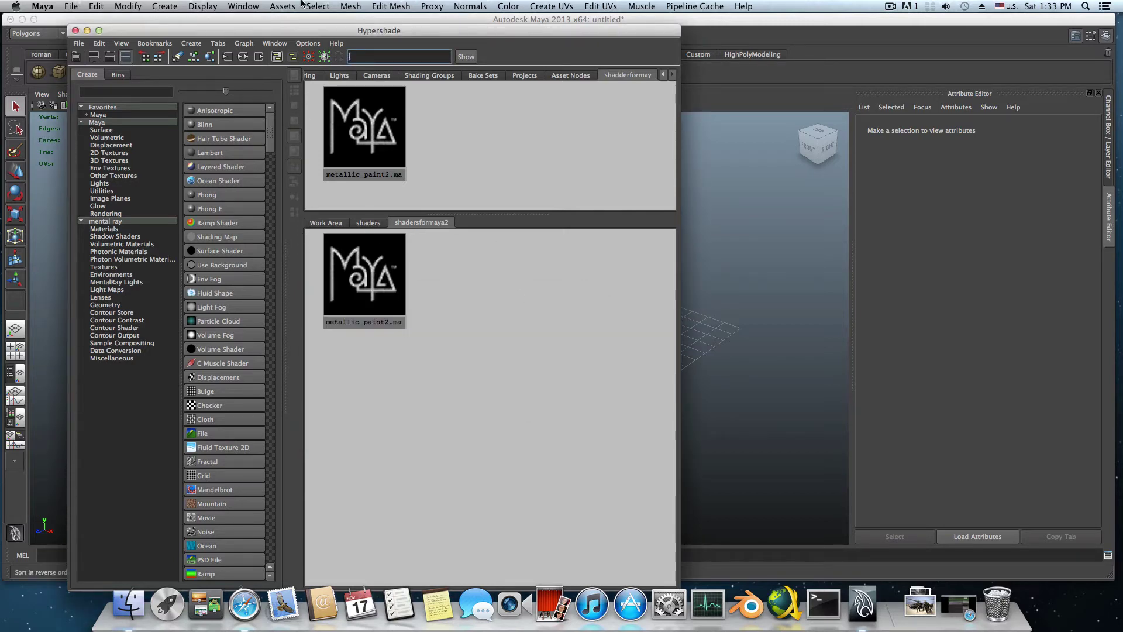
# - Show the scene's materials in the Hypershade and create a polygon sphere at the origin
pyautogui.moveTo(309, 26); pyautogui.dragTo(363, 77)
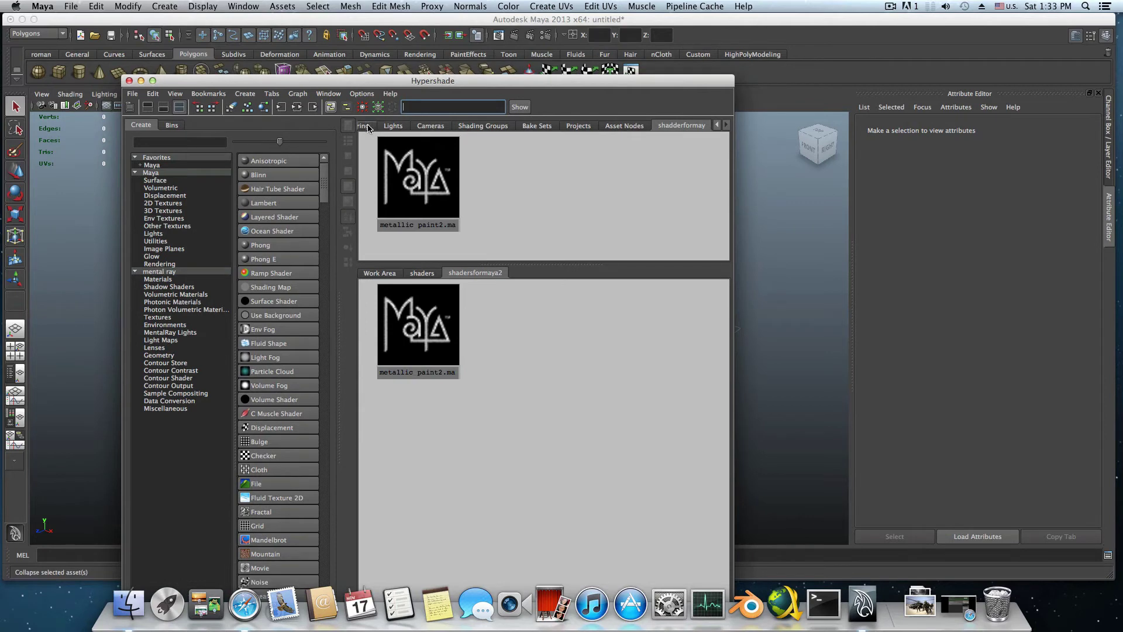
pyautogui.click(361, 127)
pyautogui.click(360, 127)
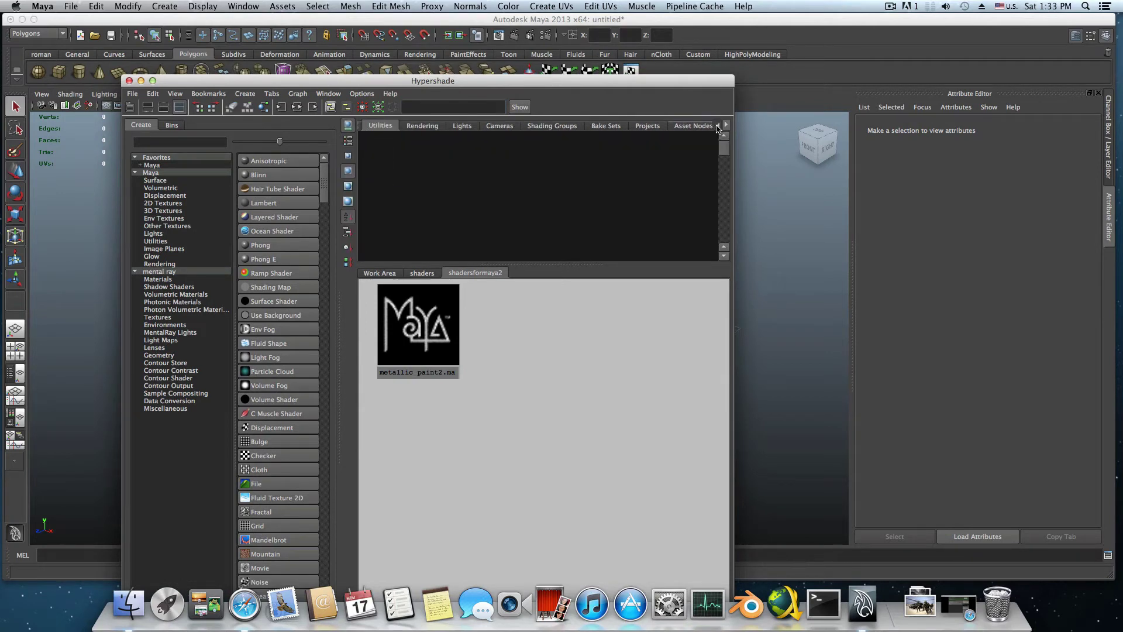
pyautogui.click(717, 125)
pyautogui.click(378, 125)
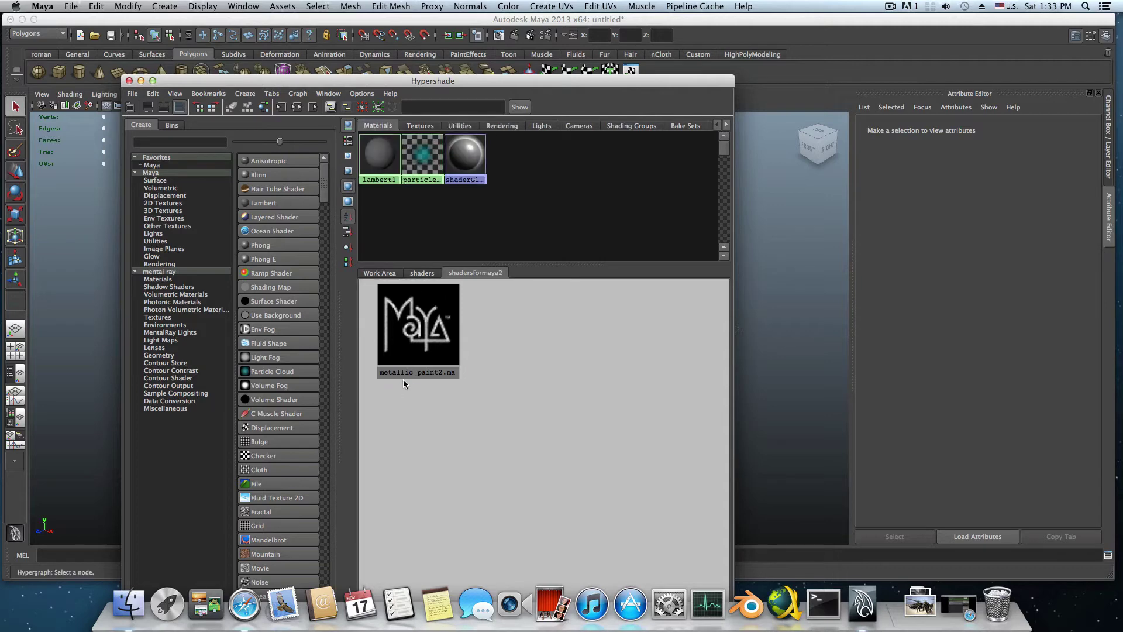
pyautogui.moveTo(438, 85); pyautogui.dragTo(114, 140)
pyautogui.click(38, 72)
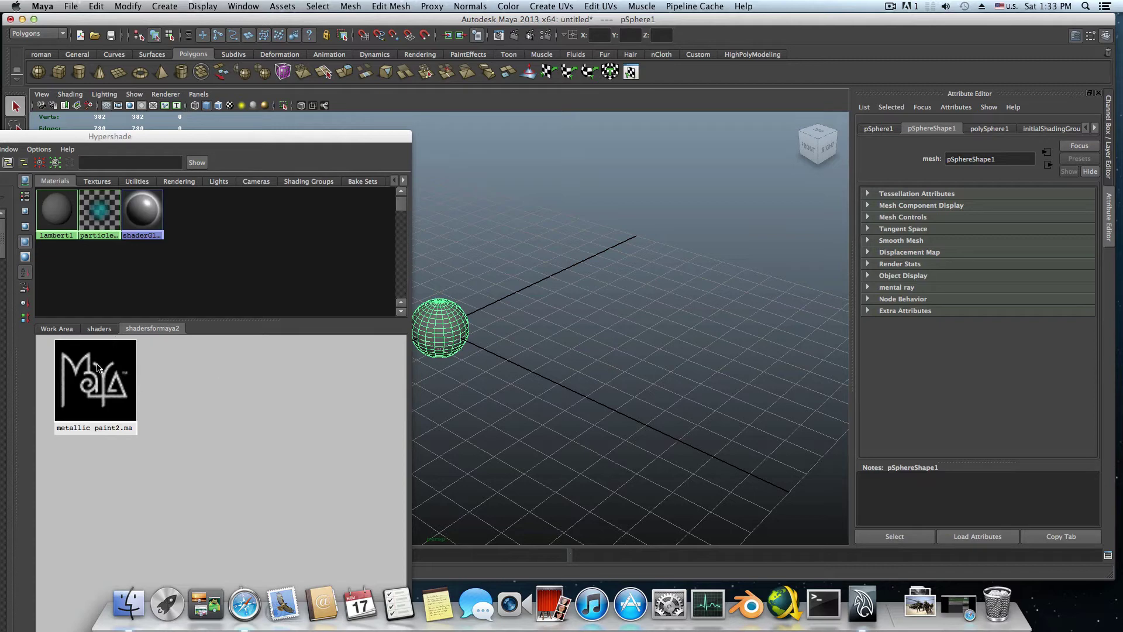
# - Import metallic paint2.ma from the shaders tab into Materials and inspect blinn2's attributes
pyautogui.click(103, 409)
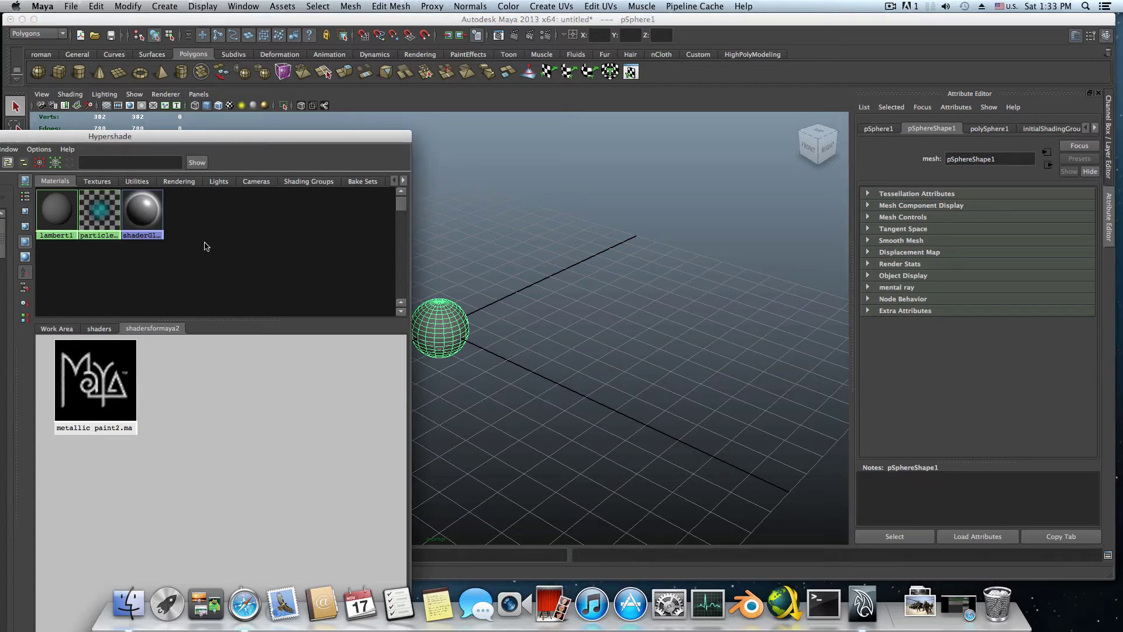
pyautogui.doubleClick(192, 134)
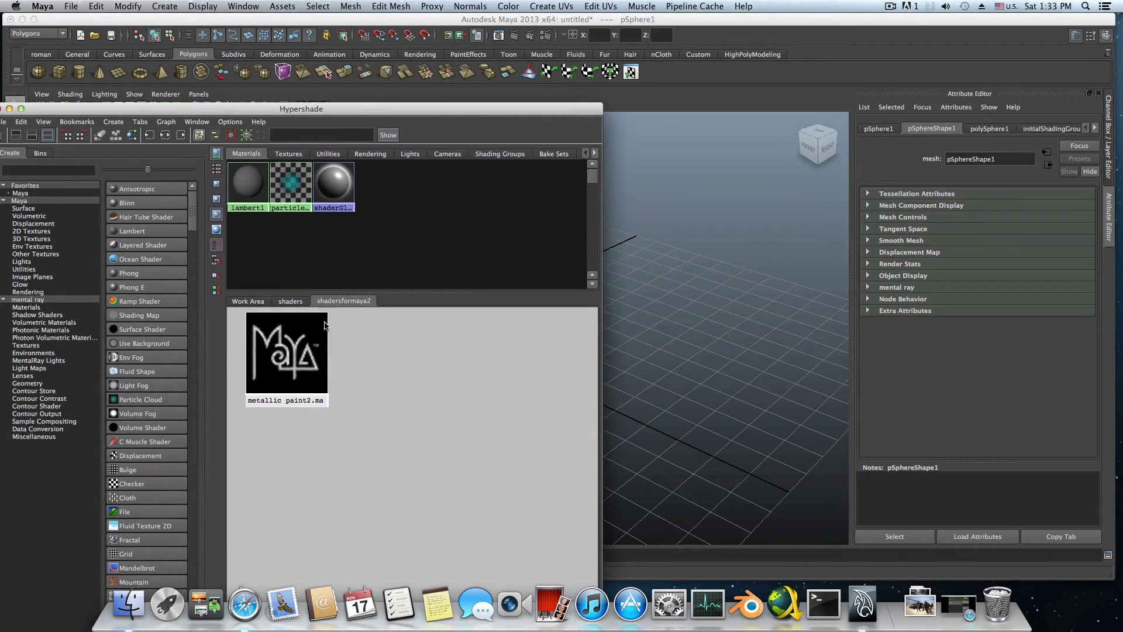
pyautogui.moveTo(292, 369)
pyautogui.mouseDown(button='middle')
pyautogui.moveTo(296, 254)
pyautogui.moveTo(348, 255)
pyautogui.mouseUp(button='middle')
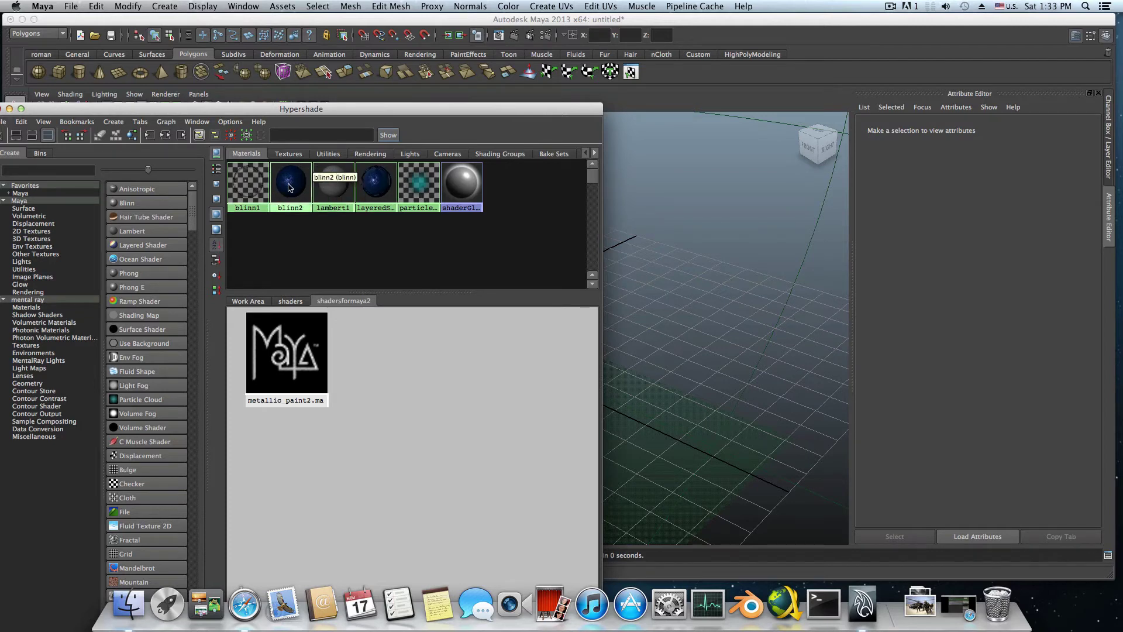
pyautogui.click(288, 187)
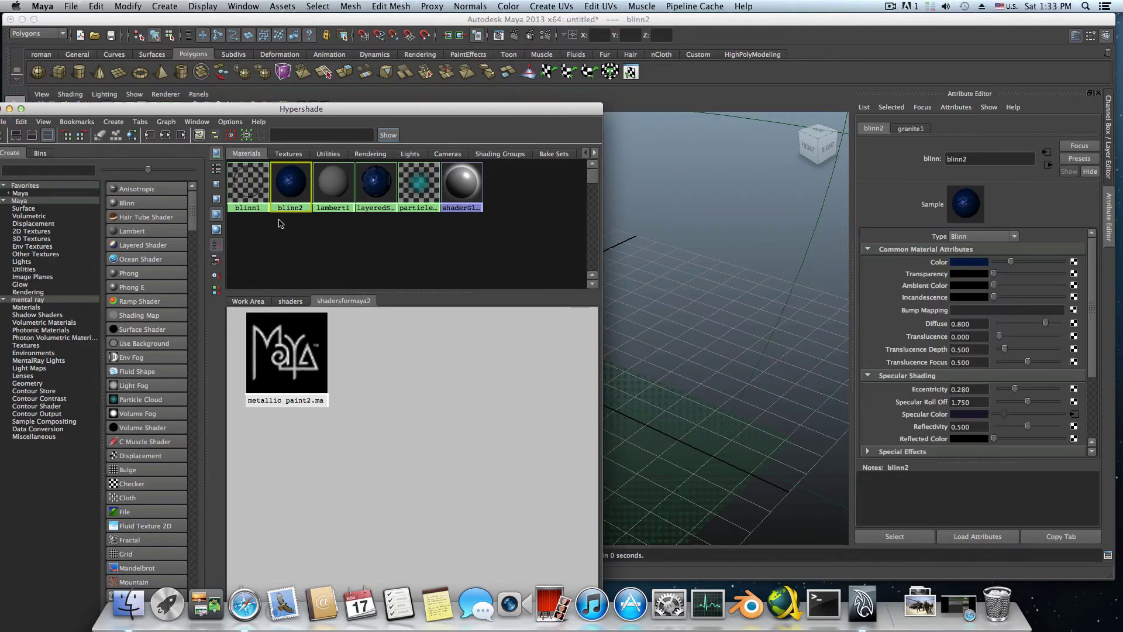
pyautogui.moveTo(303, 111); pyautogui.dragTo(373, 392)
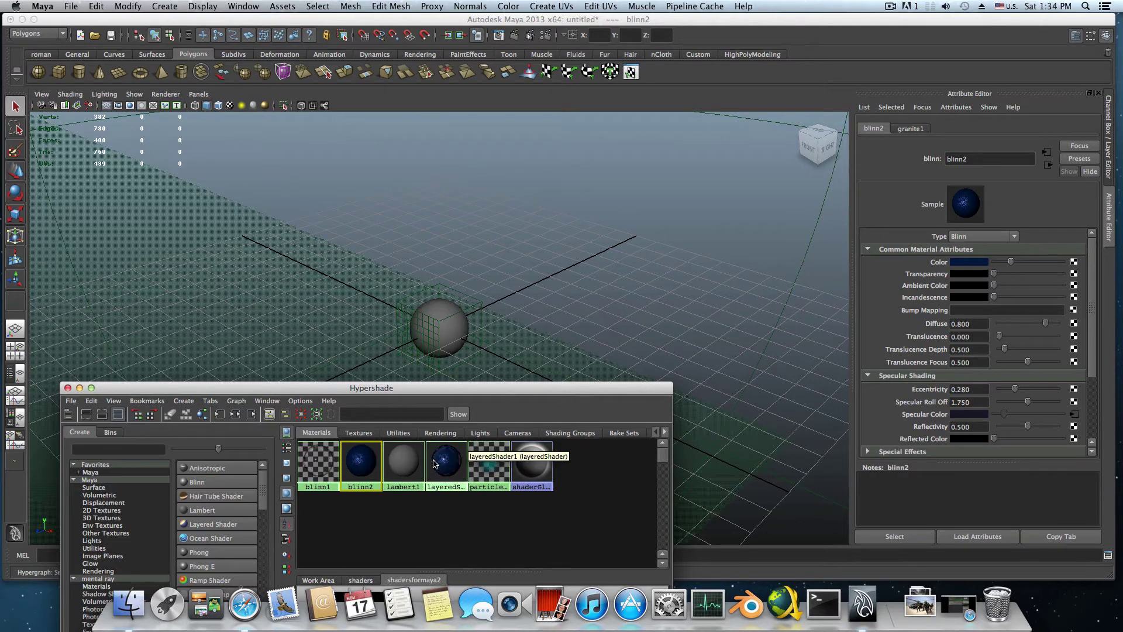
# - Select the sphere, assign it the dark blue blinn2 material, and minimise the Hypershade
pyautogui.press('space')
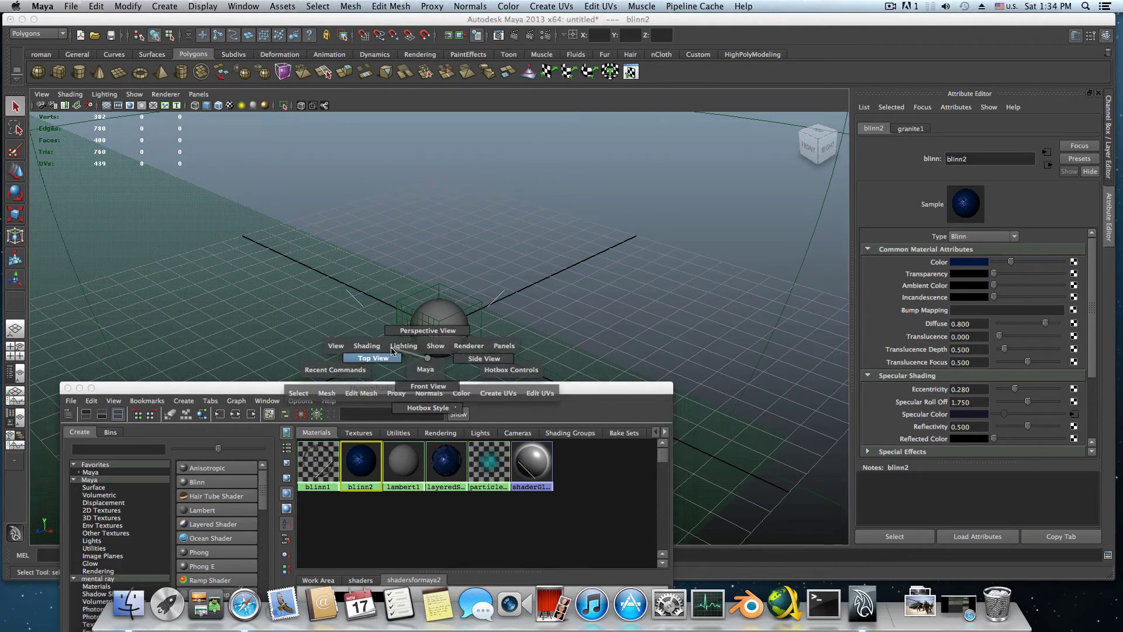
pyautogui.scroll(-6, 427, 359)
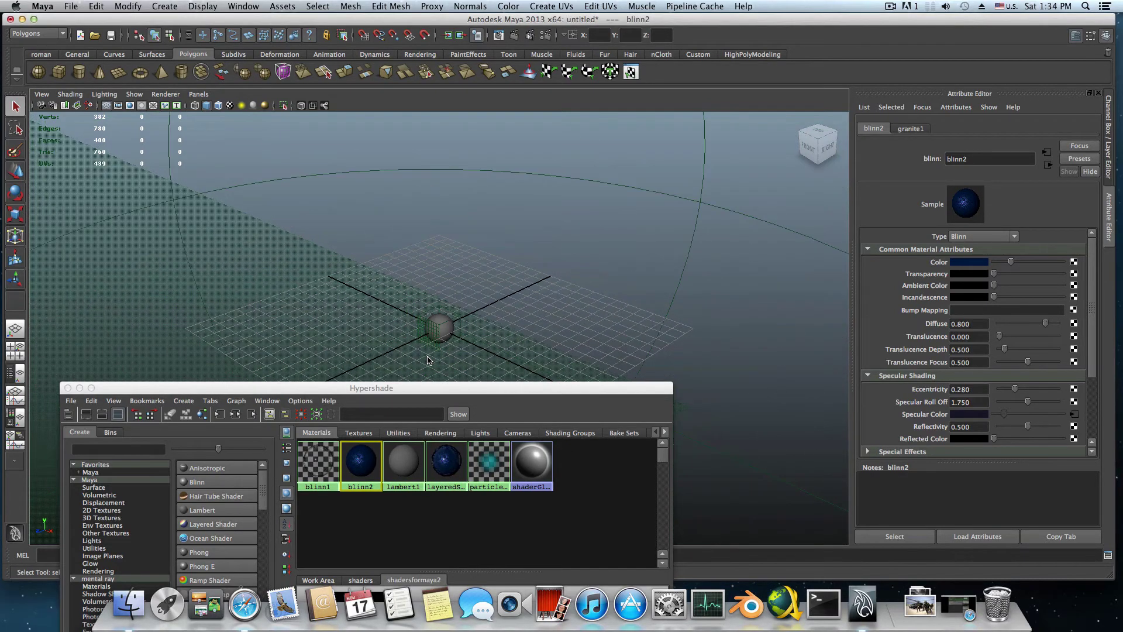
pyautogui.scroll(-5, 413, 289)
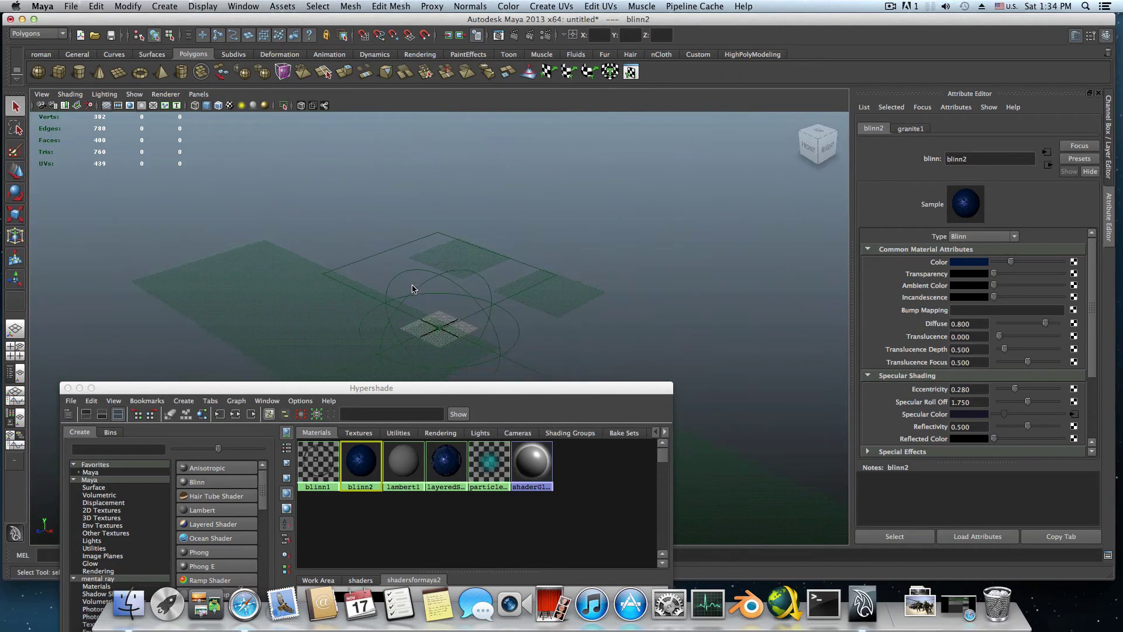
pyautogui.moveTo(440, 280)
pyautogui.keyDown('alt'); pyautogui.mouseDown()
pyautogui.moveTo(416, 292)
pyautogui.moveTo(351, 234)
pyautogui.moveTo(456, 319)
pyautogui.moveTo(510, 266)
pyautogui.moveTo(442, 260)
pyautogui.mouseUp(); pyautogui.keyUp('alt')
pyautogui.keyDown('alt'); pyautogui.moveTo(419, 307); pyautogui.dragTo(381, 284); pyautogui.keyUp('alt')
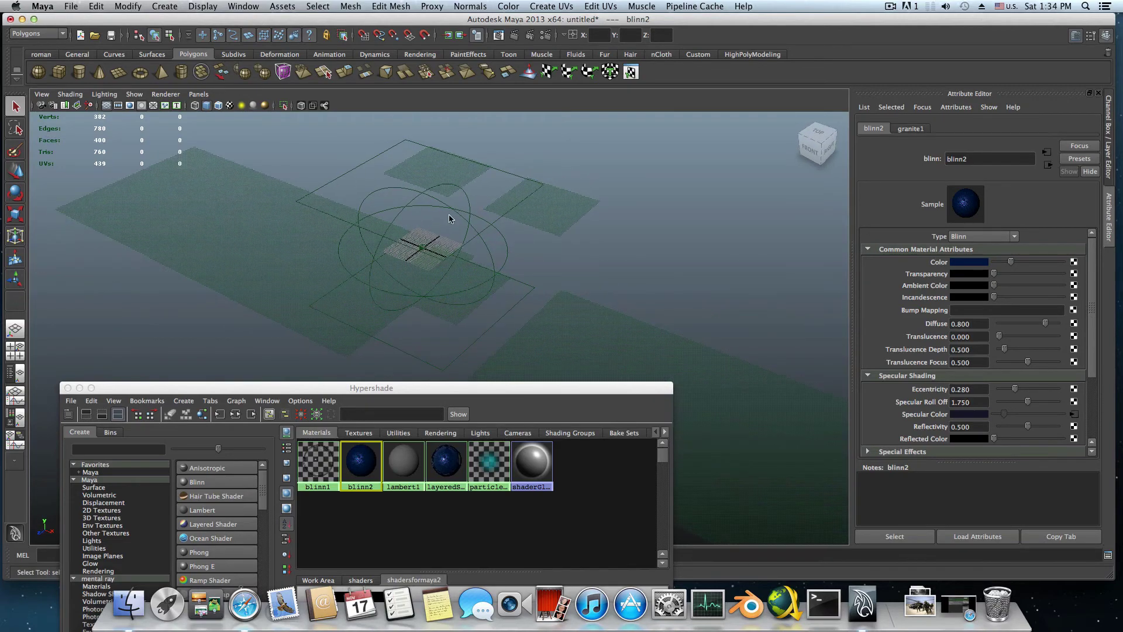
pyautogui.keyDown('alt'); pyautogui.moveTo(281, 271); pyautogui.dragTo(529, 302, button='right'); pyautogui.keyUp('alt')
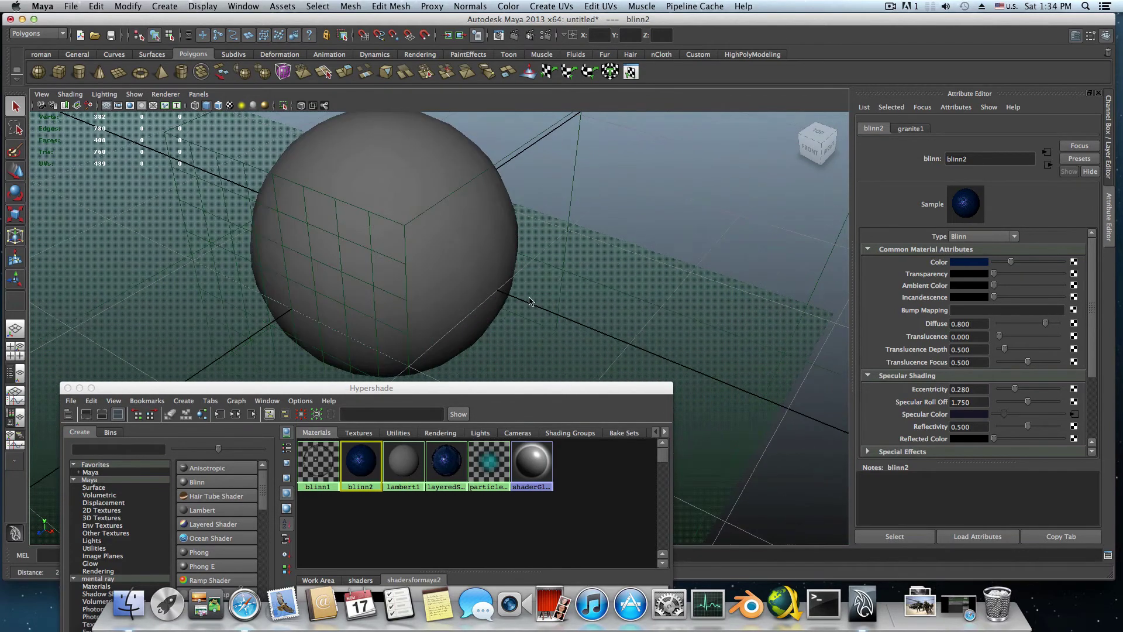
pyautogui.click(483, 277)
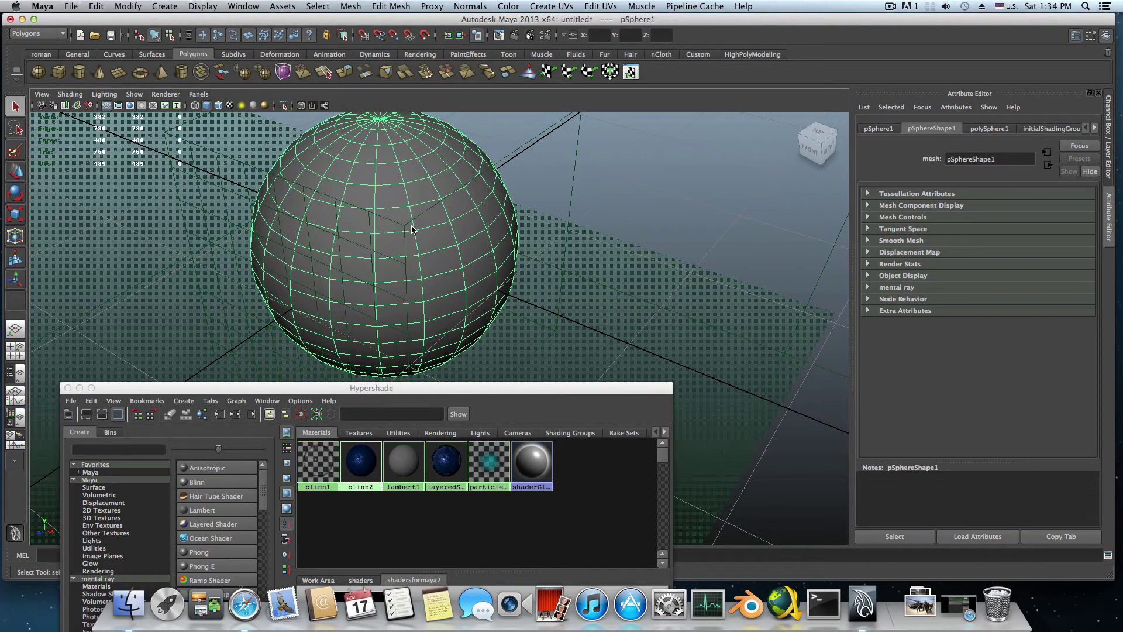
pyautogui.scroll(-5, 379, 342)
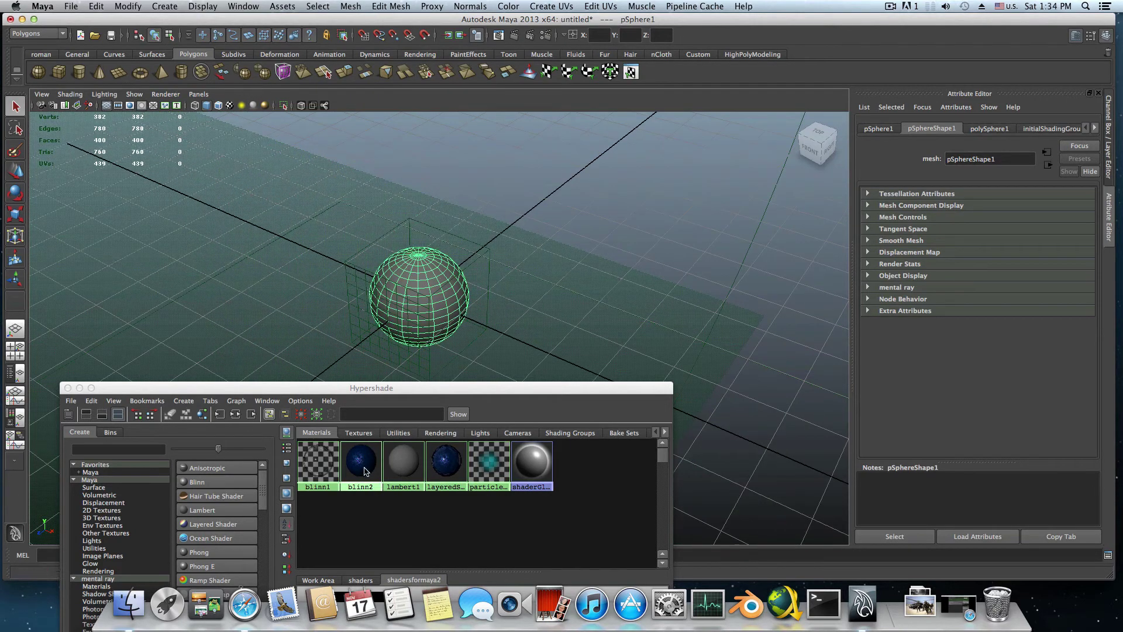
pyautogui.moveTo(364, 471); pyautogui.dragTo(364, 445, button='right')
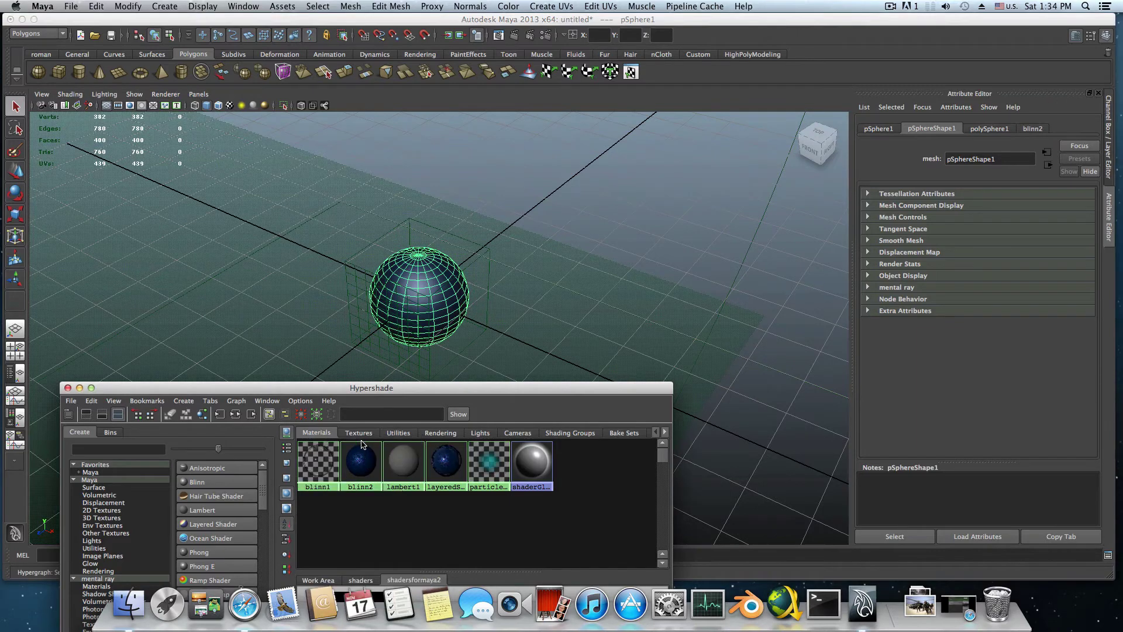
pyautogui.click(80, 388)
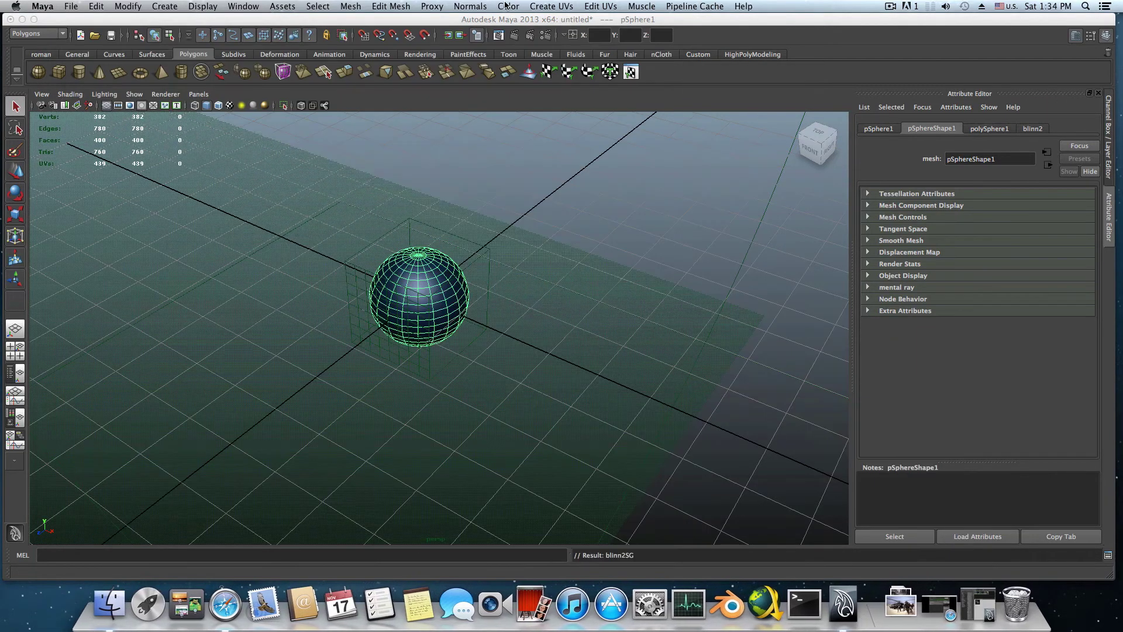
# - Switch the renderer to mental ray and set Max Sample Level to 2
pyautogui.click(550, 38)
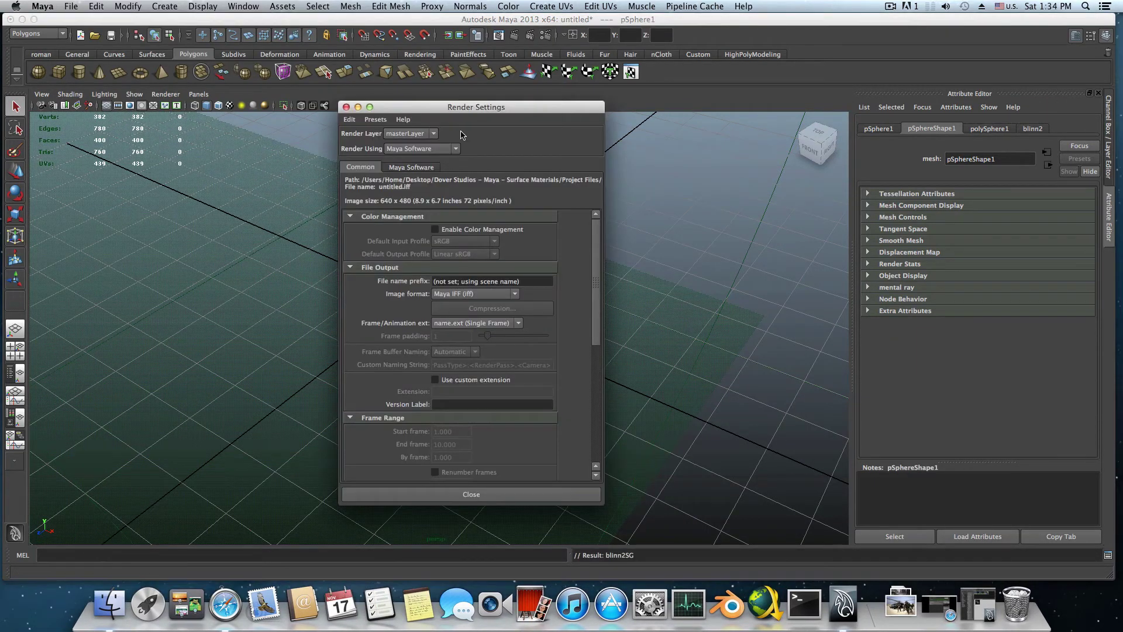
pyautogui.click(419, 149)
pyautogui.click(404, 182)
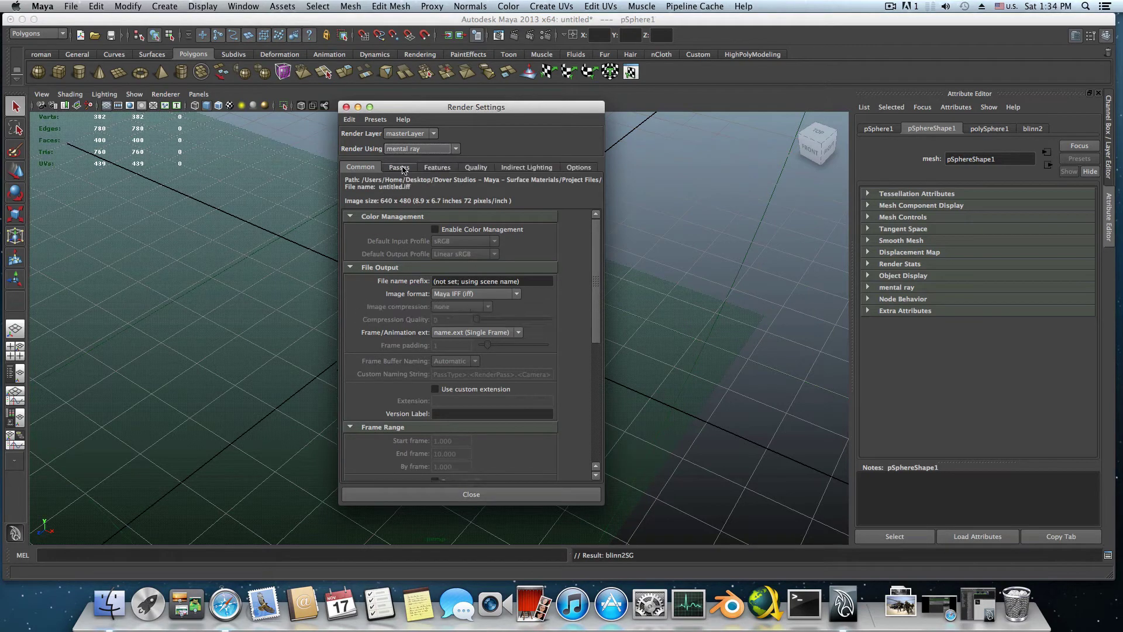
pyautogui.click(444, 170)
pyautogui.click(476, 168)
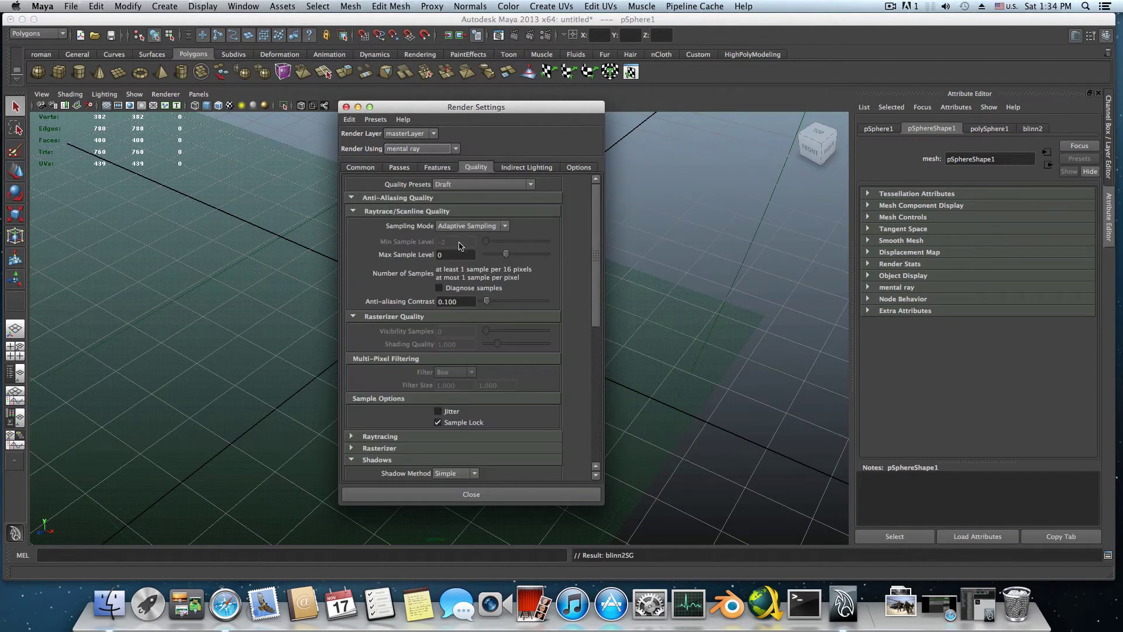
pyautogui.moveTo(451, 254); pyautogui.dragTo(426, 254)
pyautogui.write('2')
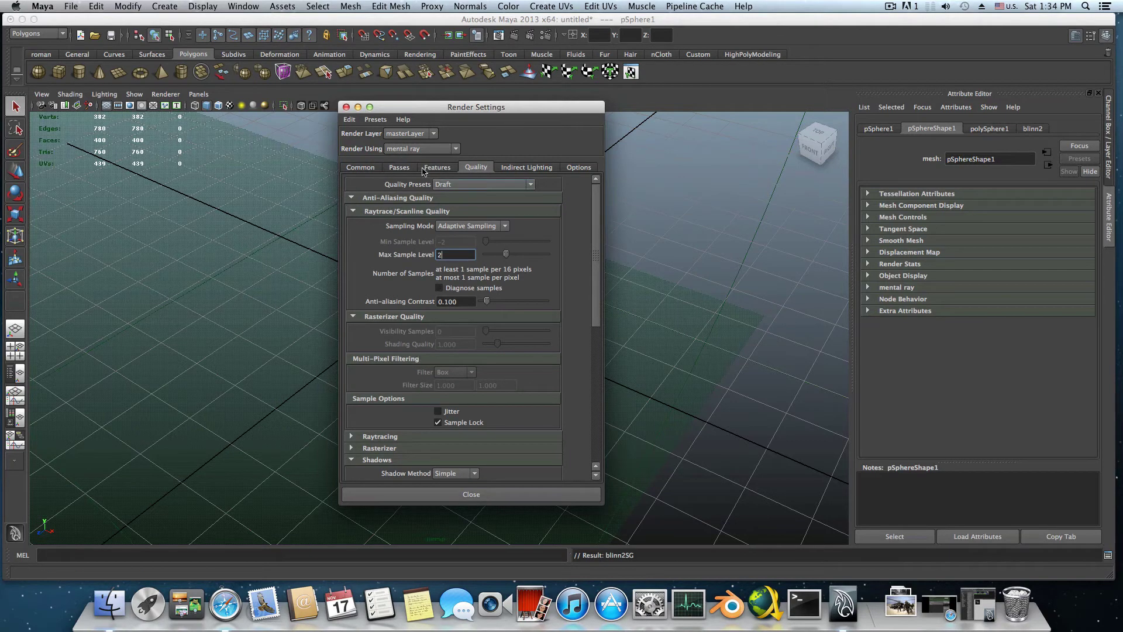
pyautogui.click(360, 168)
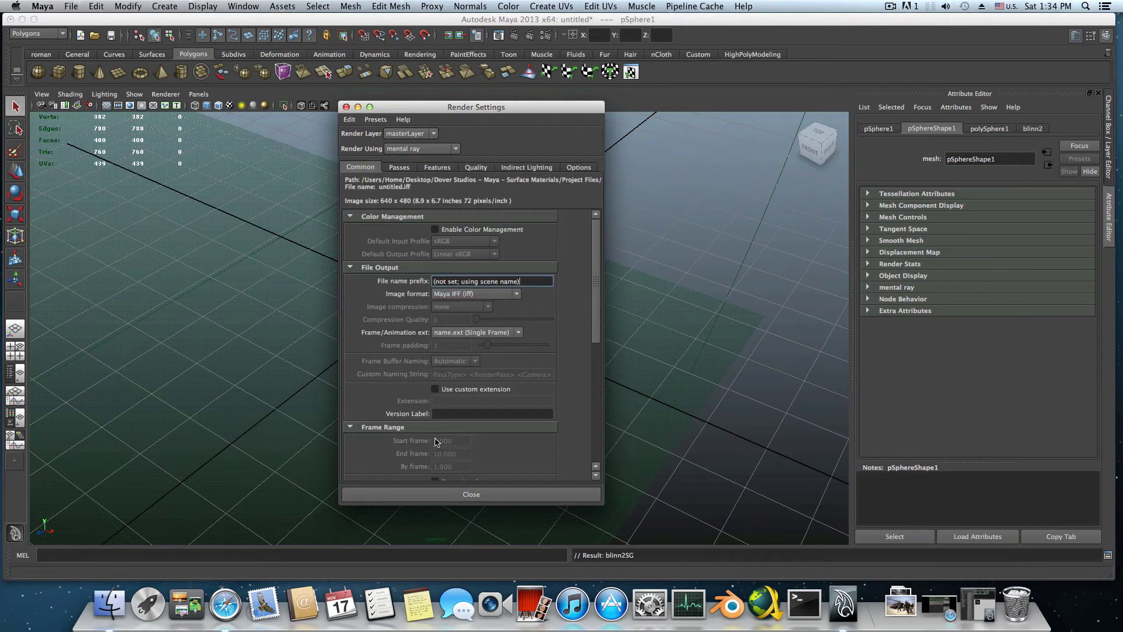
pyautogui.click(447, 494)
# - Turn on the 640 x 480 resolution gate and render a test frame of the blue sphere
pyautogui.scroll(5, 436, 348)
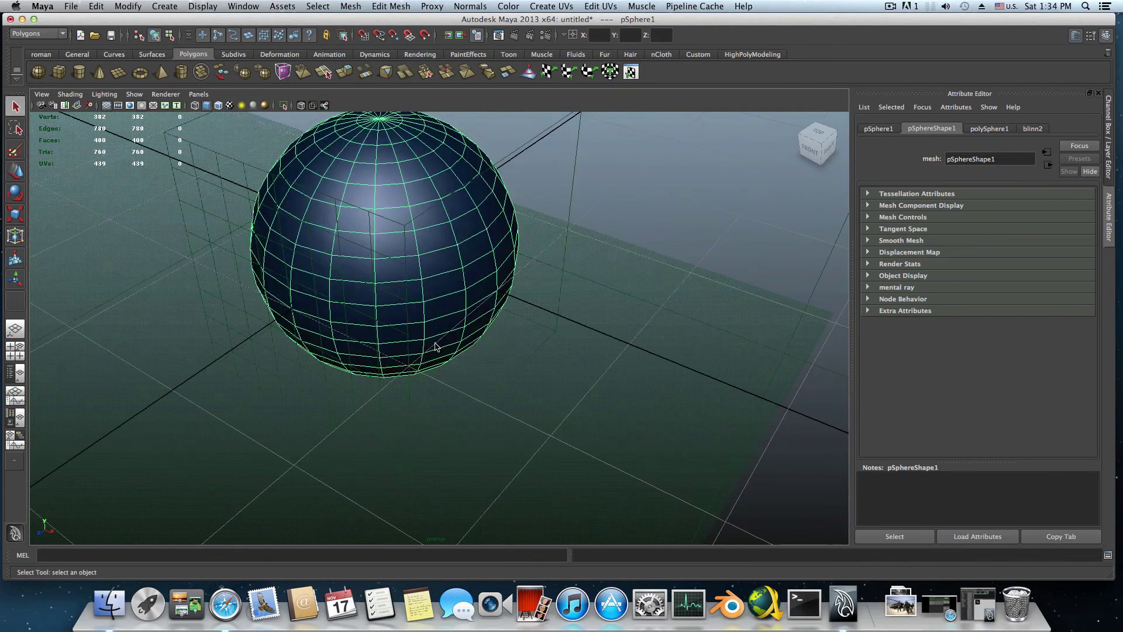
pyautogui.keyDown('alt'); pyautogui.moveTo(436, 348); pyautogui.dragTo(465, 368); pyautogui.keyUp('alt')
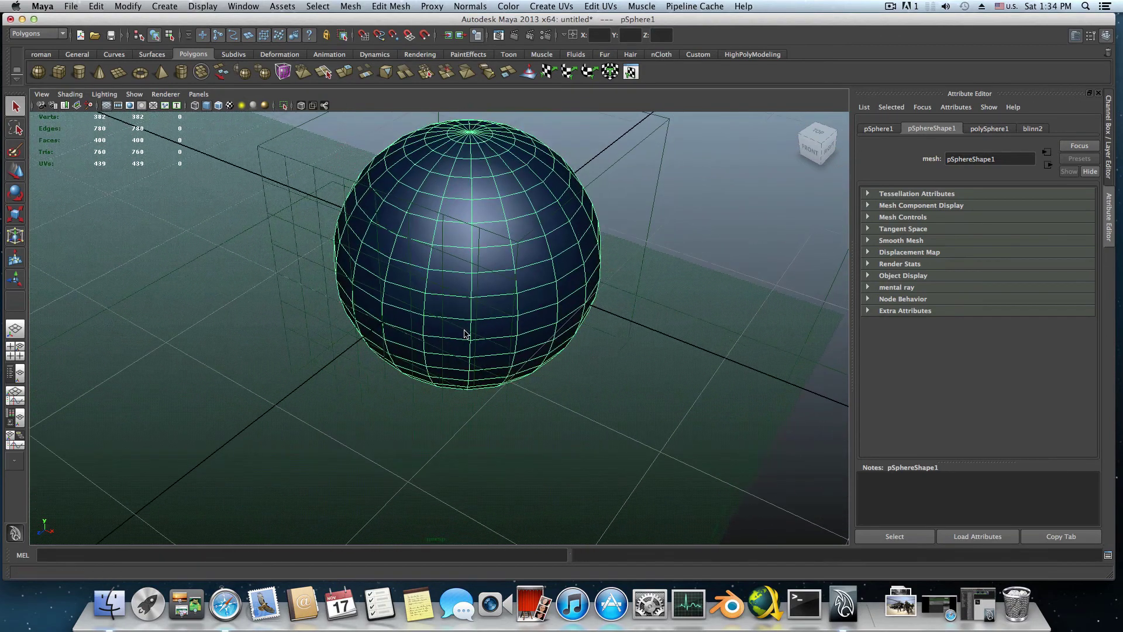
pyautogui.scroll(-3, 465, 334)
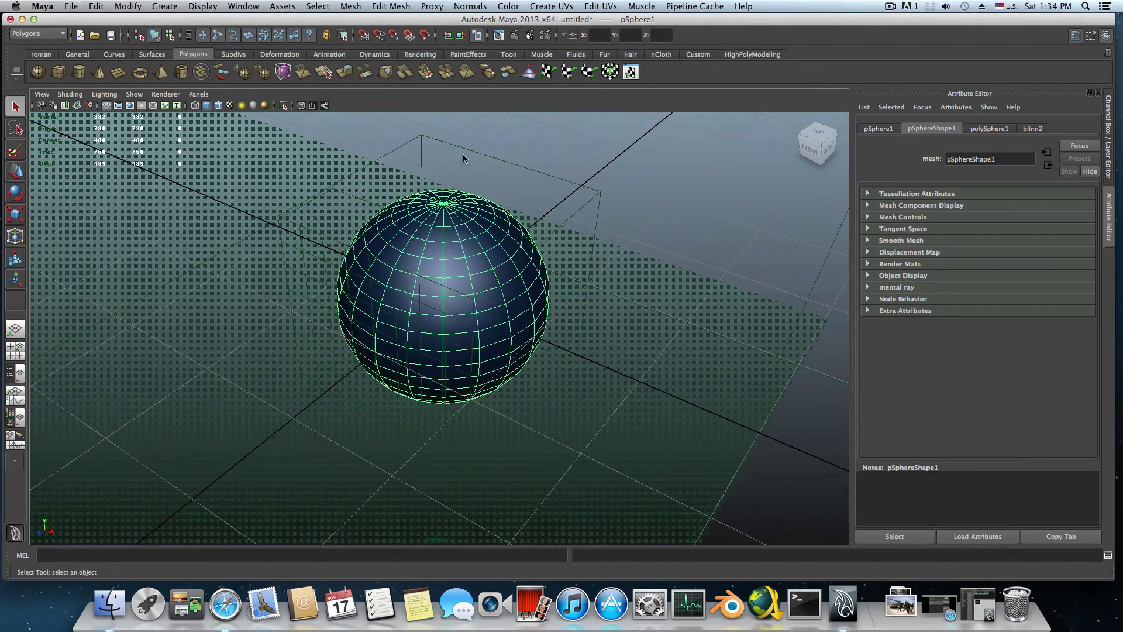
pyautogui.click(130, 105)
pyautogui.scroll(4, 440, 237)
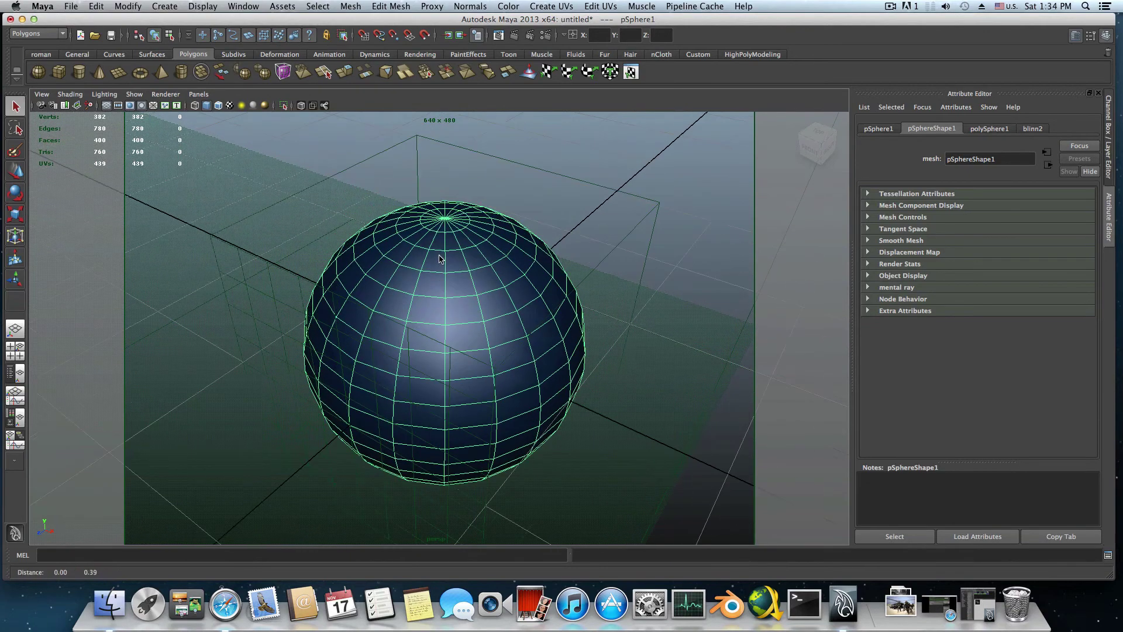
pyautogui.click(513, 35)
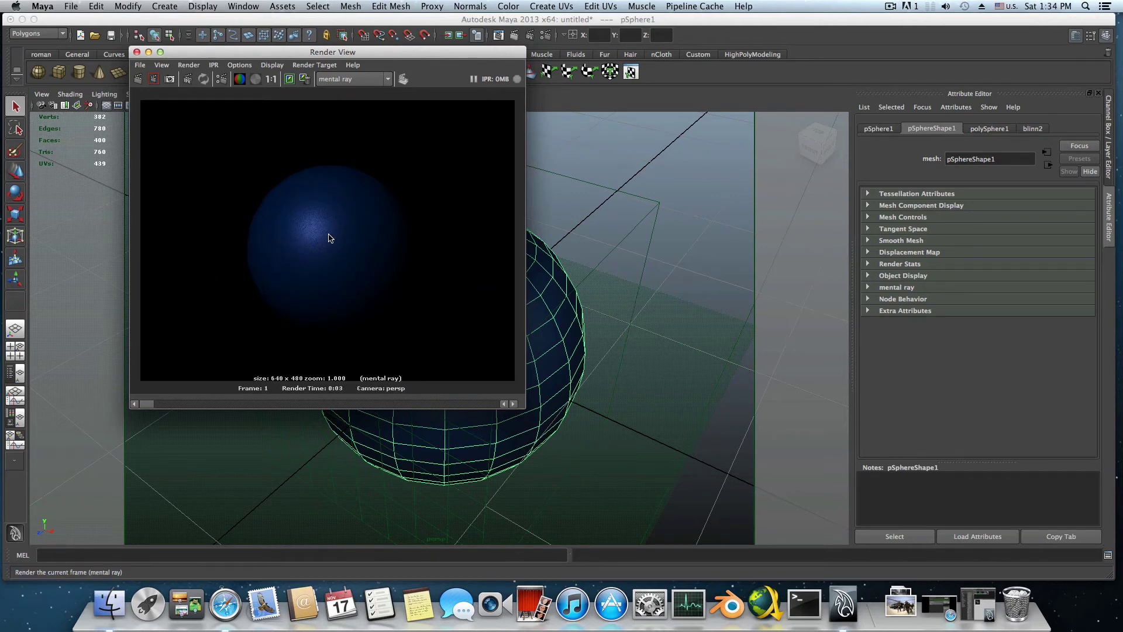
pyautogui.click(137, 52)
pyautogui.scroll(-5, 349, 286)
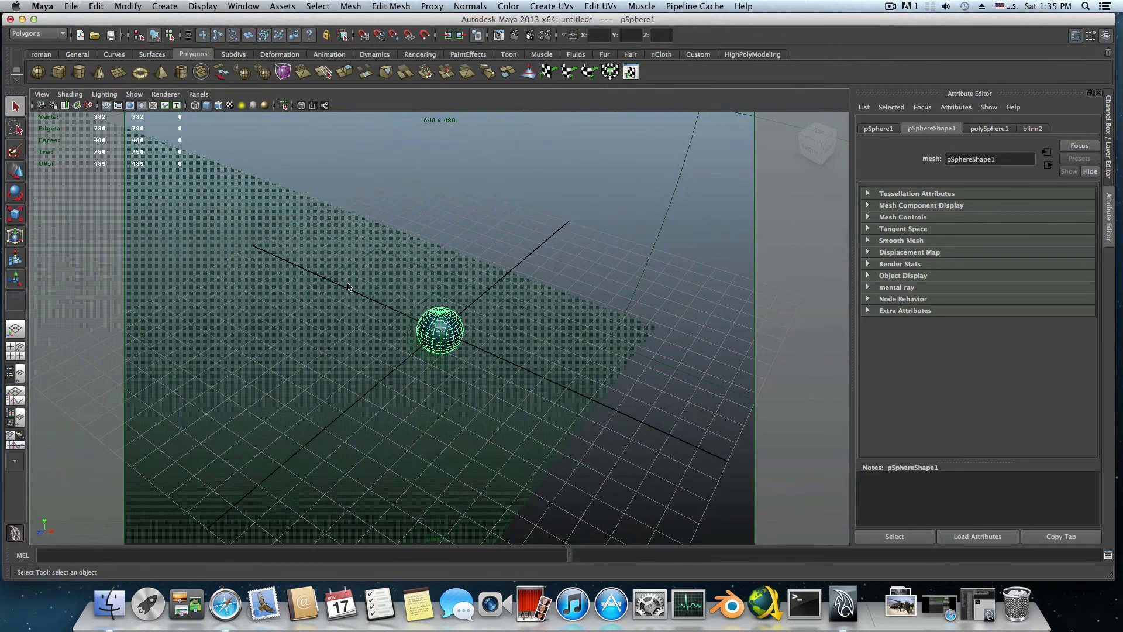
# - Check the indirect lighting render settings and add a spot light to the scene
pyautogui.click(545, 35)
pyautogui.click(527, 168)
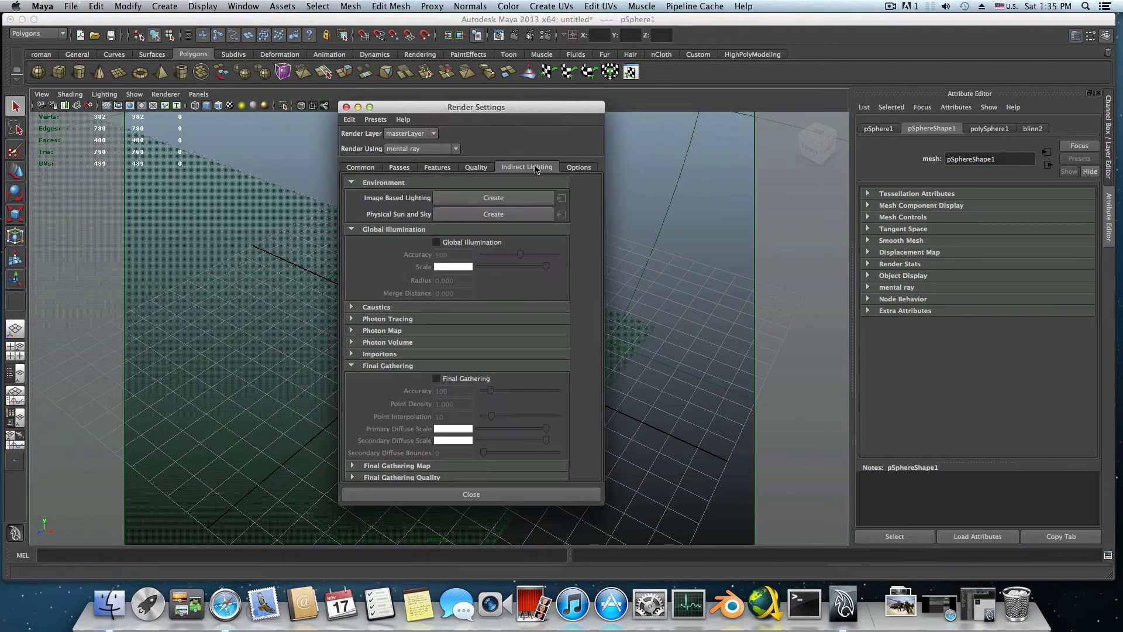
pyautogui.click(345, 107)
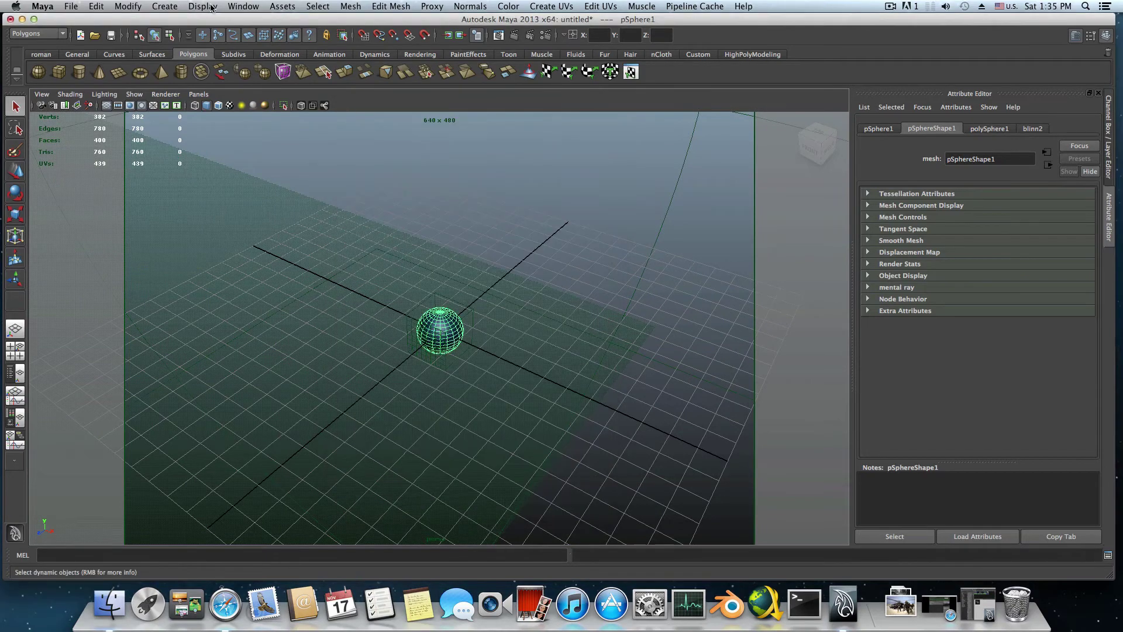
pyautogui.click(167, 6)
pyautogui.moveTo(265, 73)
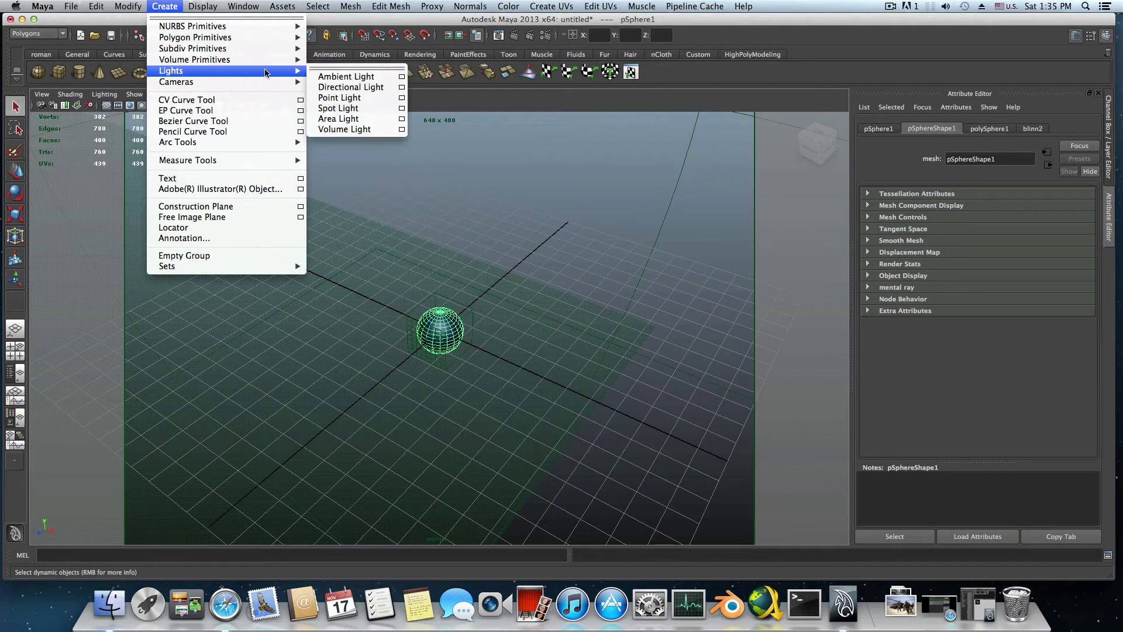
pyautogui.click(354, 108)
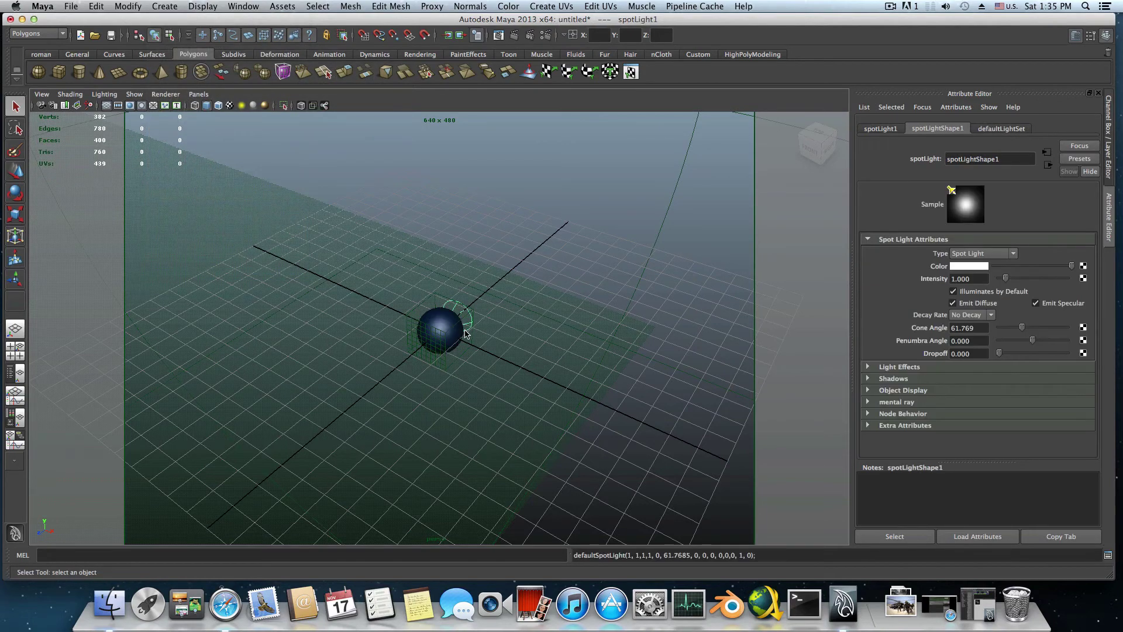
# - Move the spot light to Z 4.239 and tilt it down to X rotation -60
pyautogui.click(15, 170)
pyautogui.moveTo(396, 368); pyautogui.dragTo(355, 170)
pyautogui.click(23, 192)
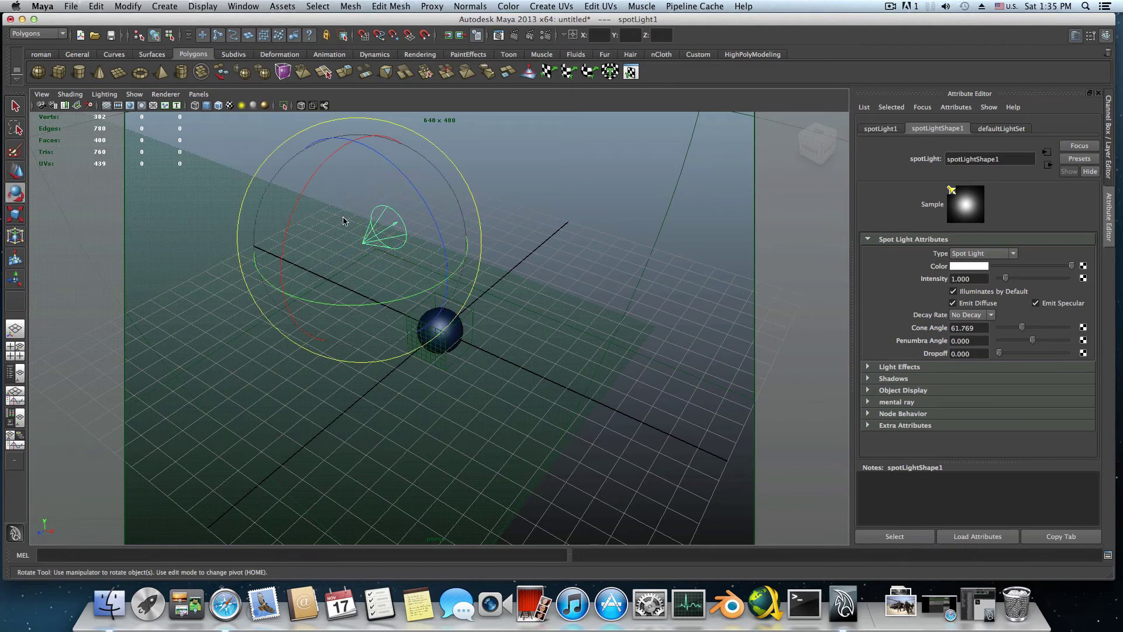
pyautogui.moveTo(296, 209); pyautogui.dragTo(331, 178)
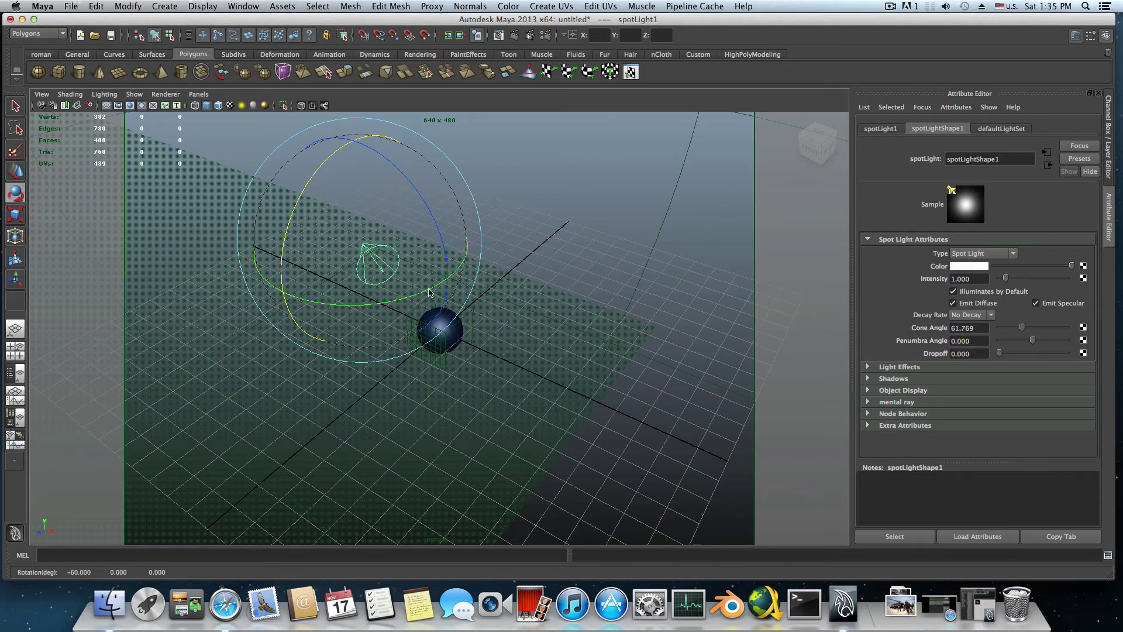
# - Frame the sphere closely and render it lit by the spot light
pyautogui.keyDown('alt'); pyautogui.moveTo(429, 293); pyautogui.dragTo(377, 297); pyautogui.keyUp('alt')
pyautogui.keyDown('alt'); pyautogui.moveTo(410, 317); pyautogui.dragTo(338, 321); pyautogui.keyUp('alt')
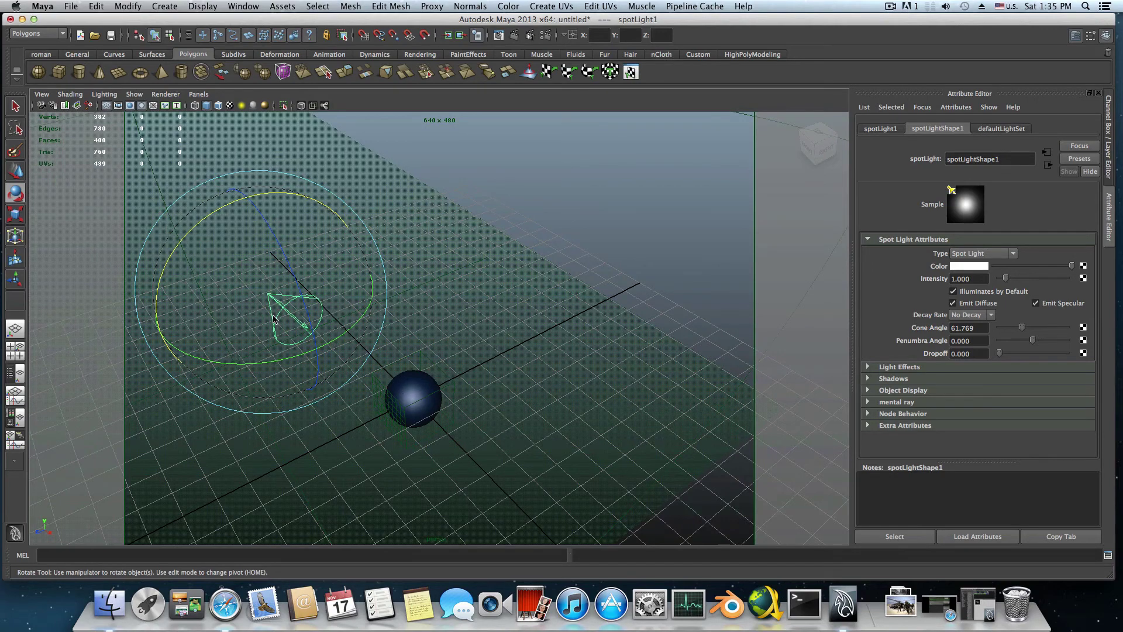
pyautogui.keyDown('alt'); pyautogui.moveTo(274, 319); pyautogui.dragTo(395, 335, button='right'); pyautogui.keyUp('alt')
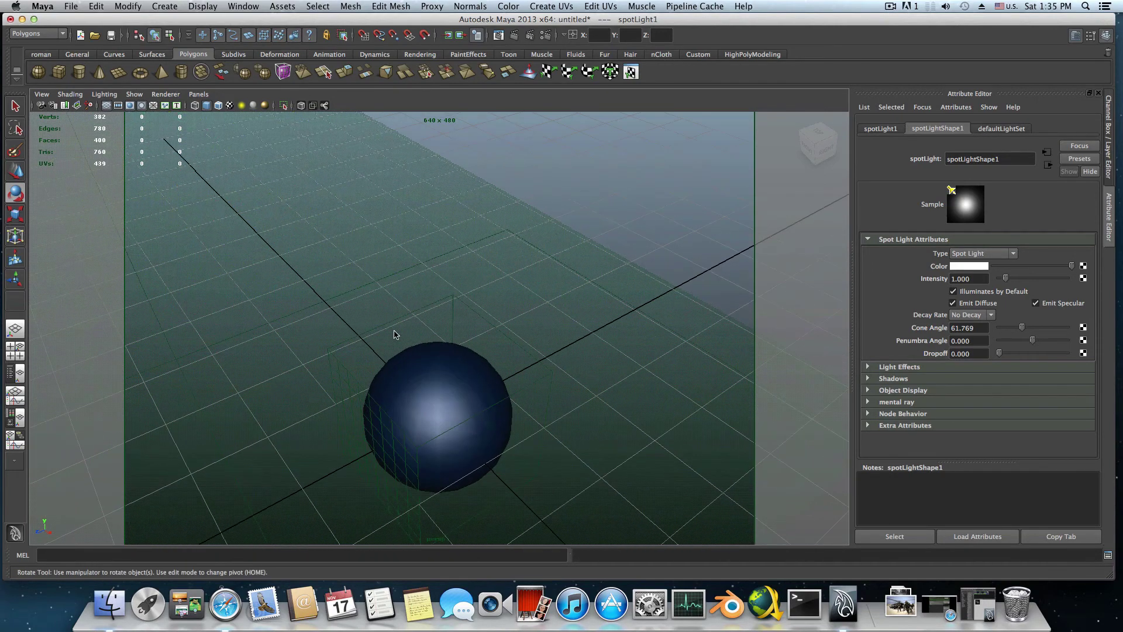
pyautogui.moveTo(394, 335)
pyautogui.keyDown('alt'); pyautogui.mouseDown()
pyautogui.moveTo(381, 326)
pyautogui.moveTo(410, 322)
pyautogui.mouseUp(); pyautogui.keyUp('alt')
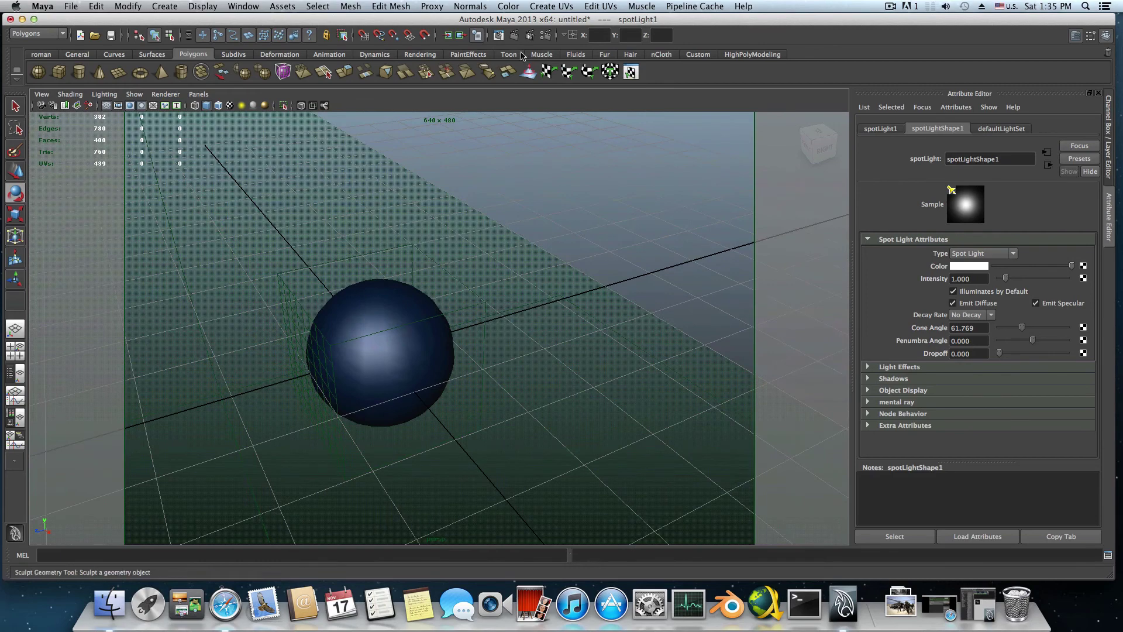
pyautogui.click(515, 35)
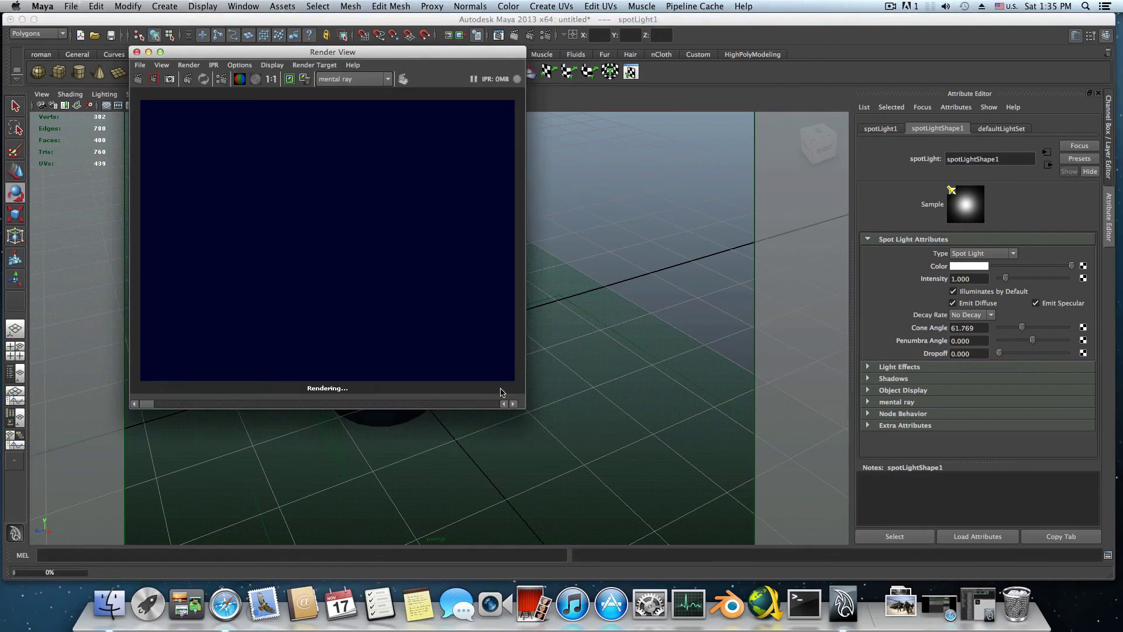
# - Map the spot light's mental ray Light Shader to physical_light and render the frame
pyautogui.click(136, 52)
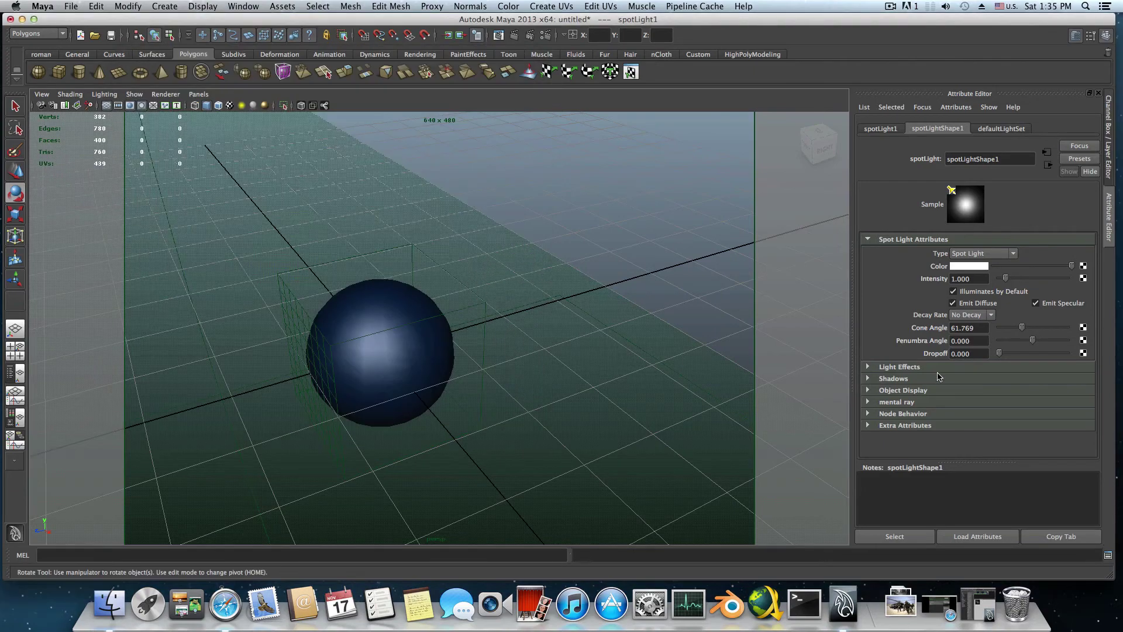
pyautogui.click(925, 406)
pyautogui.scroll(-10, 965, 365)
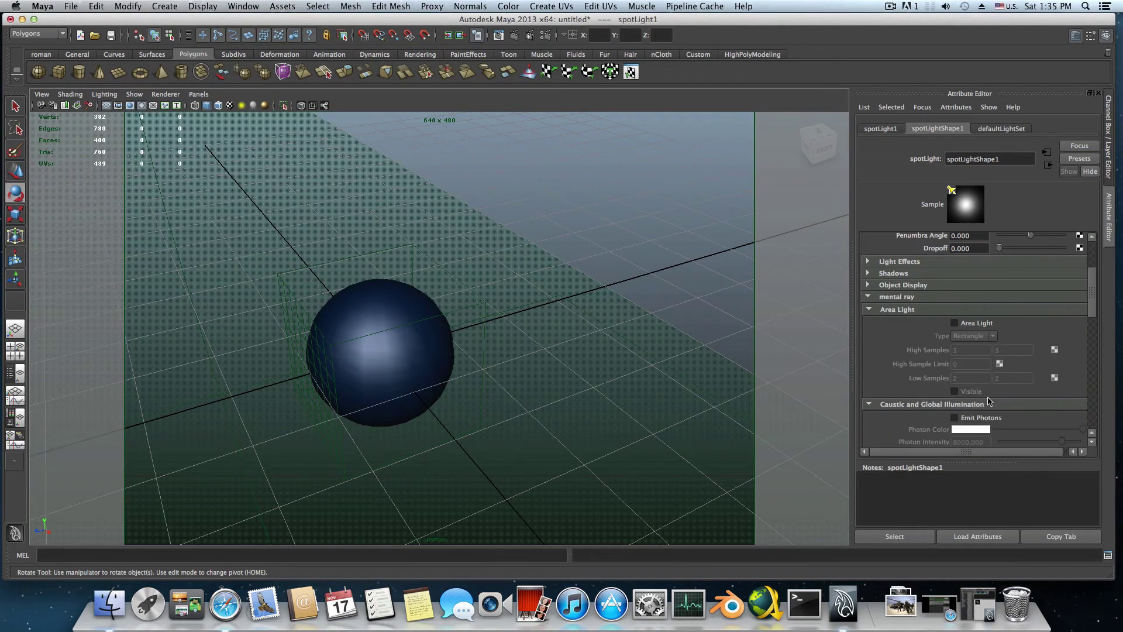
pyautogui.scroll(-6, 966, 365)
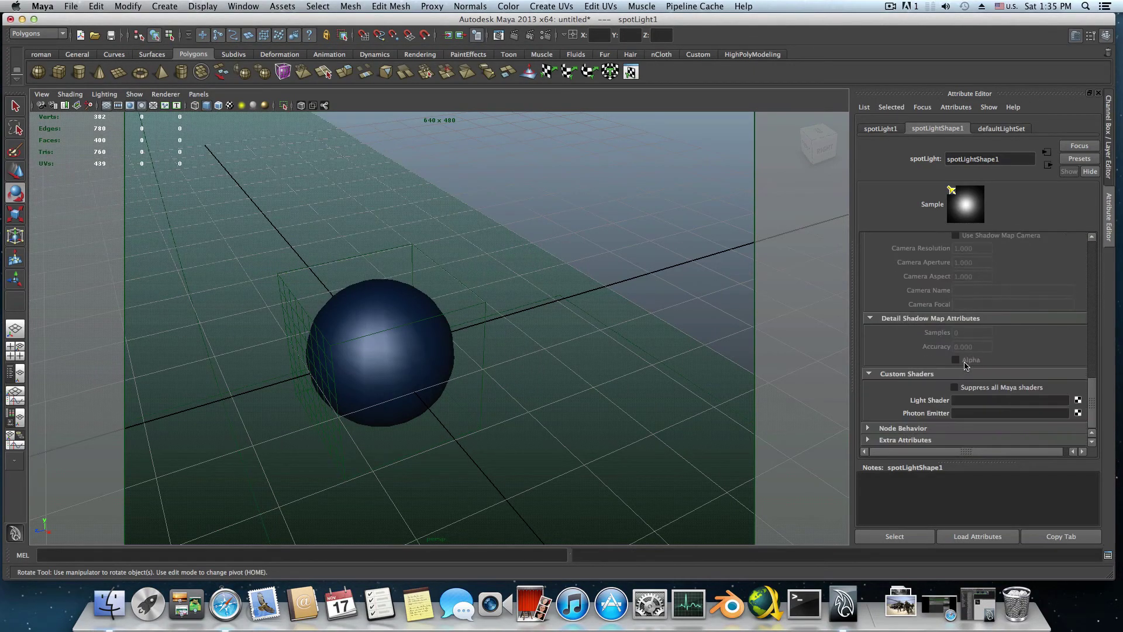
pyautogui.click(1078, 400)
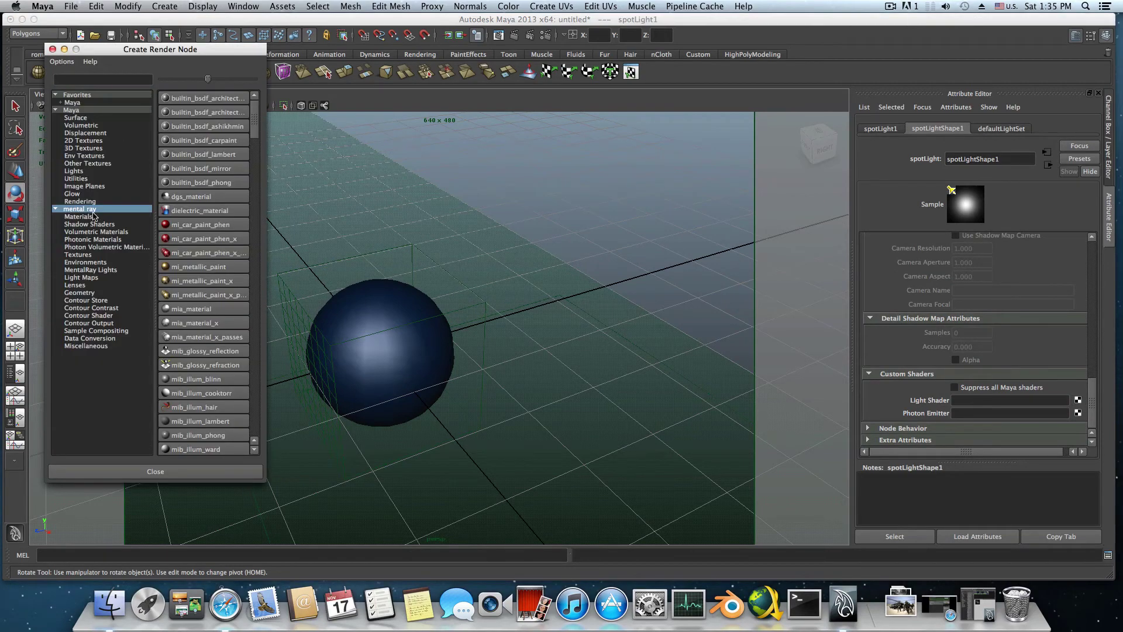
pyautogui.click(80, 269)
pyautogui.click(193, 245)
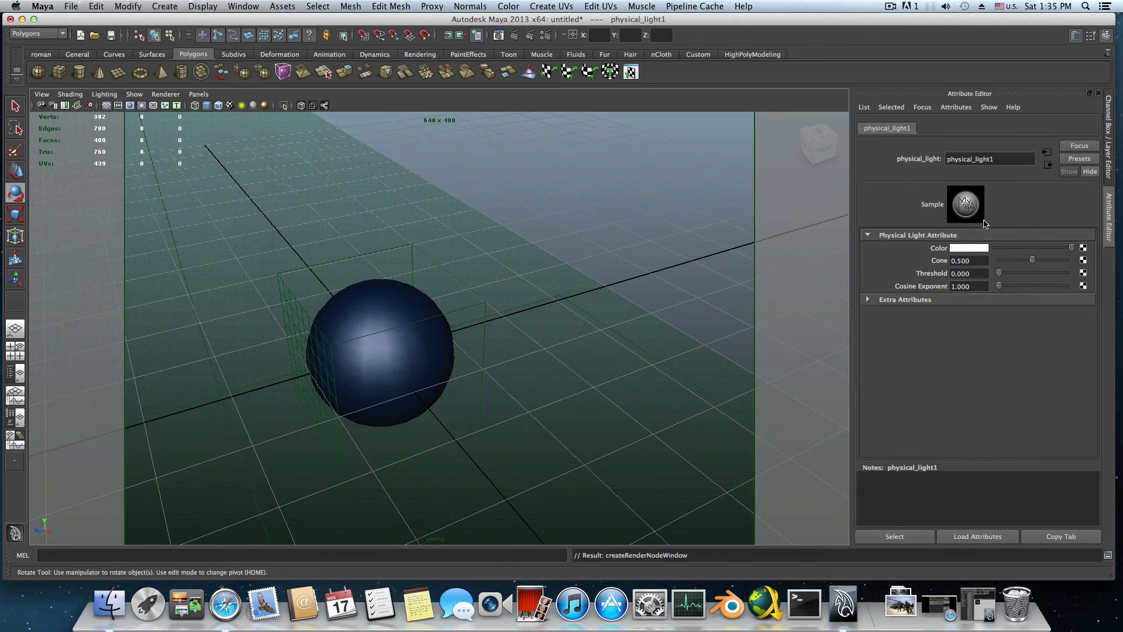
pyautogui.click(515, 36)
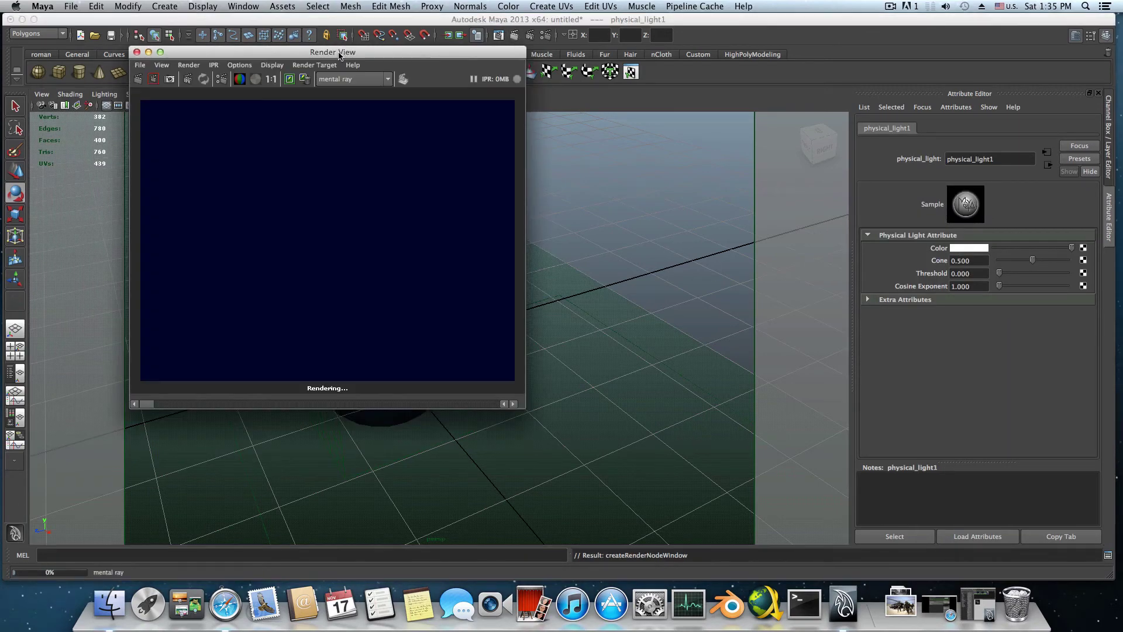
# - Scale the polygon ground plane uniformly to 28.503 under the sphere
pyautogui.moveTo(338, 55); pyautogui.dragTo(459, 140)
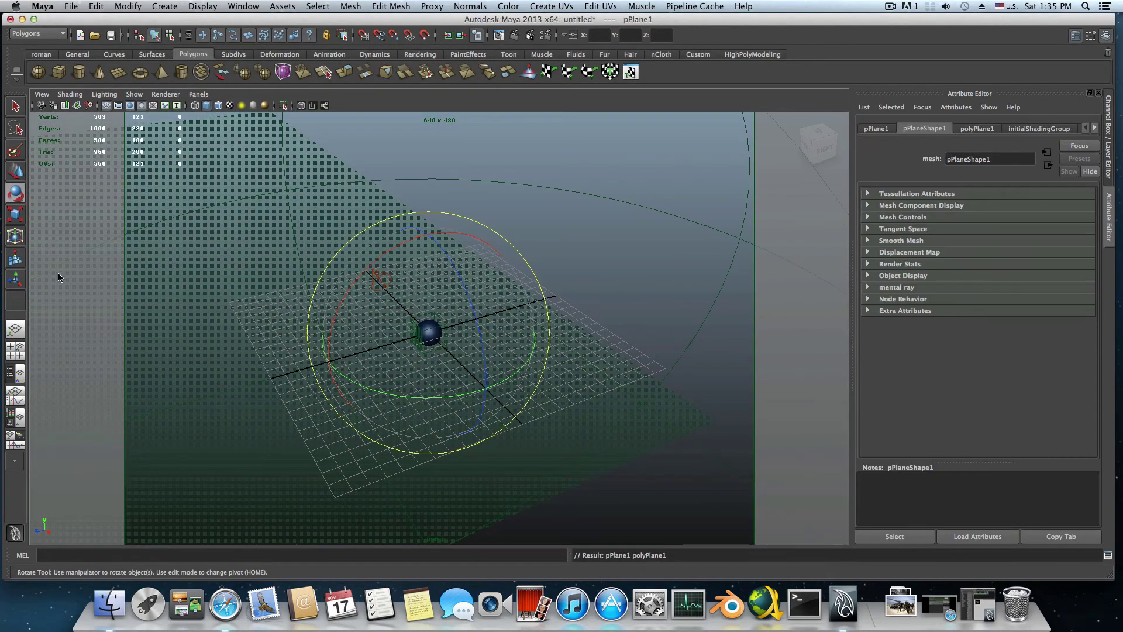
pyautogui.click(14, 215)
pyautogui.moveTo(429, 334); pyautogui.dragTo(569, 343)
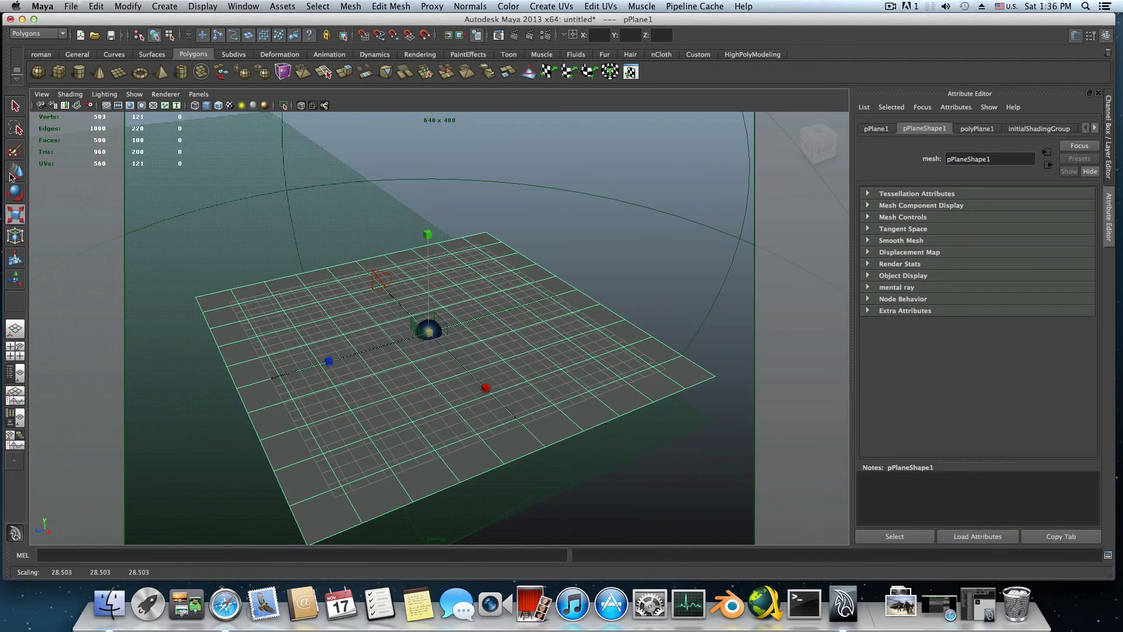
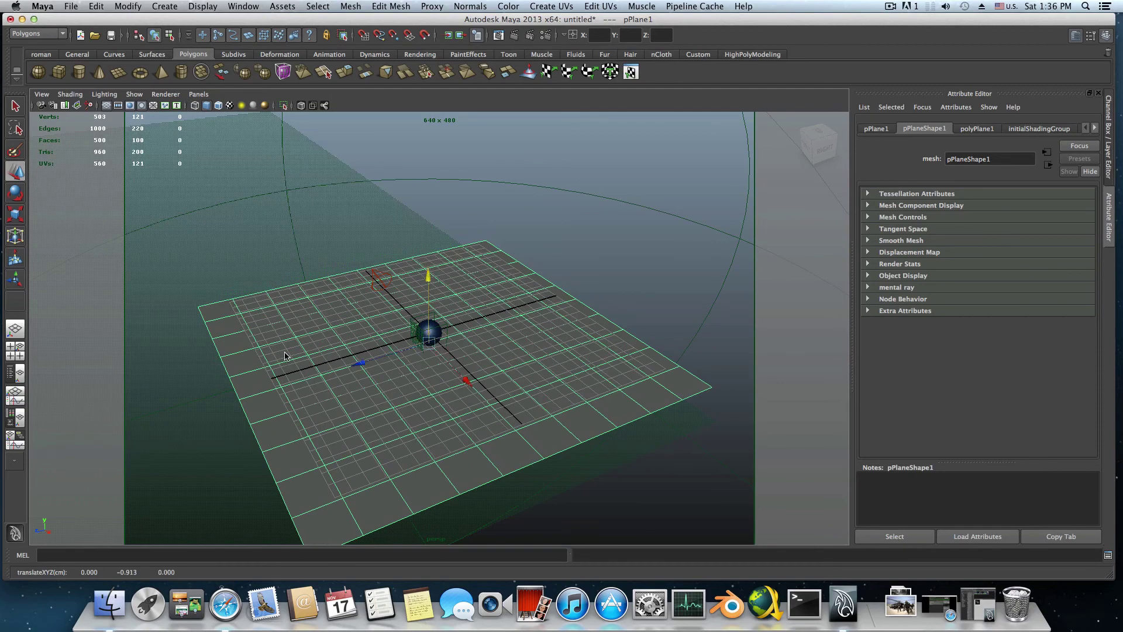
# - Test-render the blue sphere with mental ray, frame the plane, and return to the Car Metallic Paint page
pyautogui.scroll(5, 491, 376)
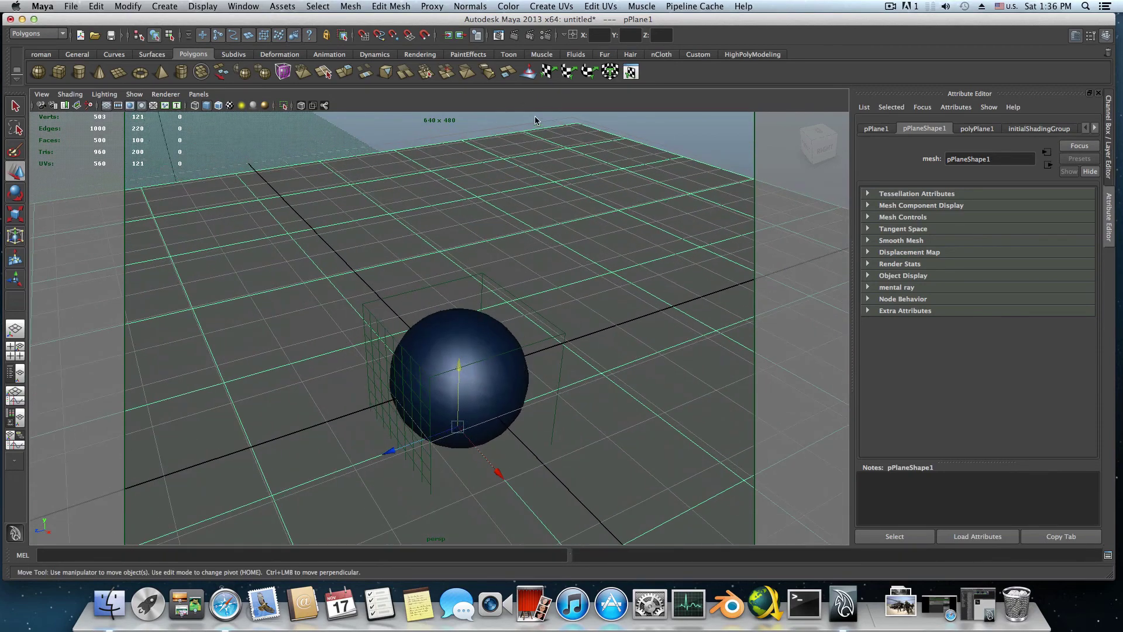
pyautogui.click(514, 35)
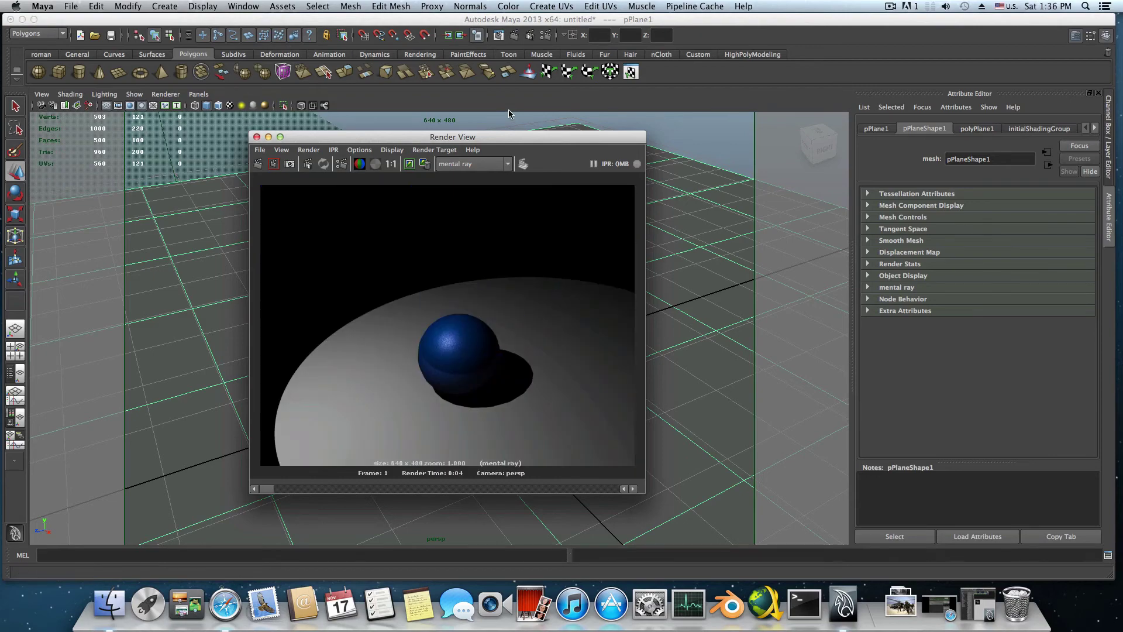
pyautogui.click(257, 138)
pyautogui.press('f')
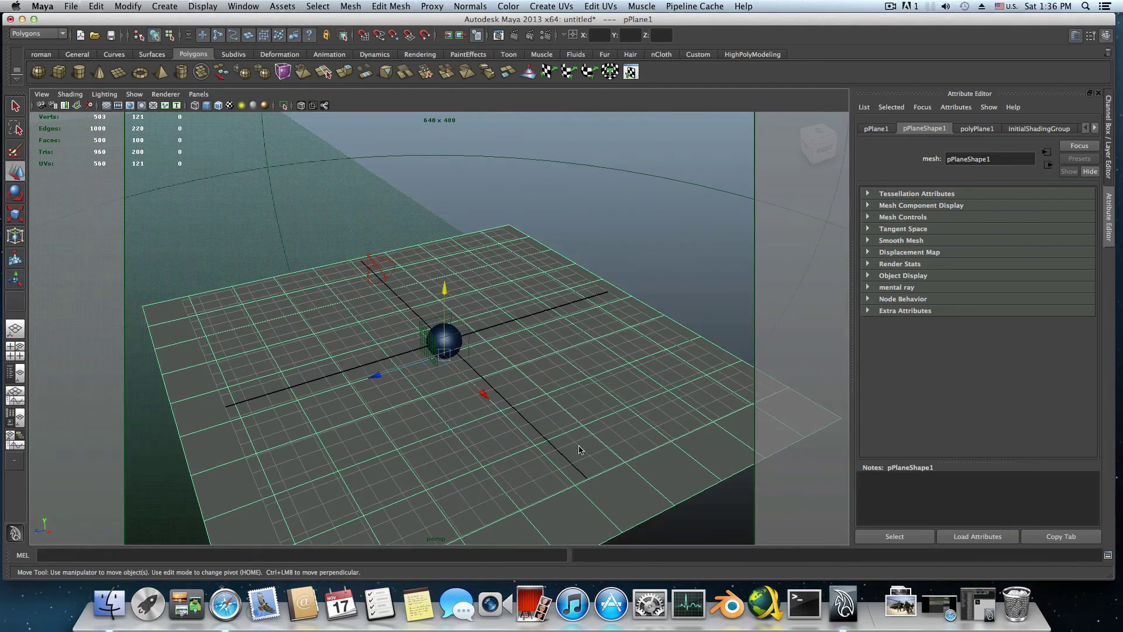
pyautogui.click(936, 603)
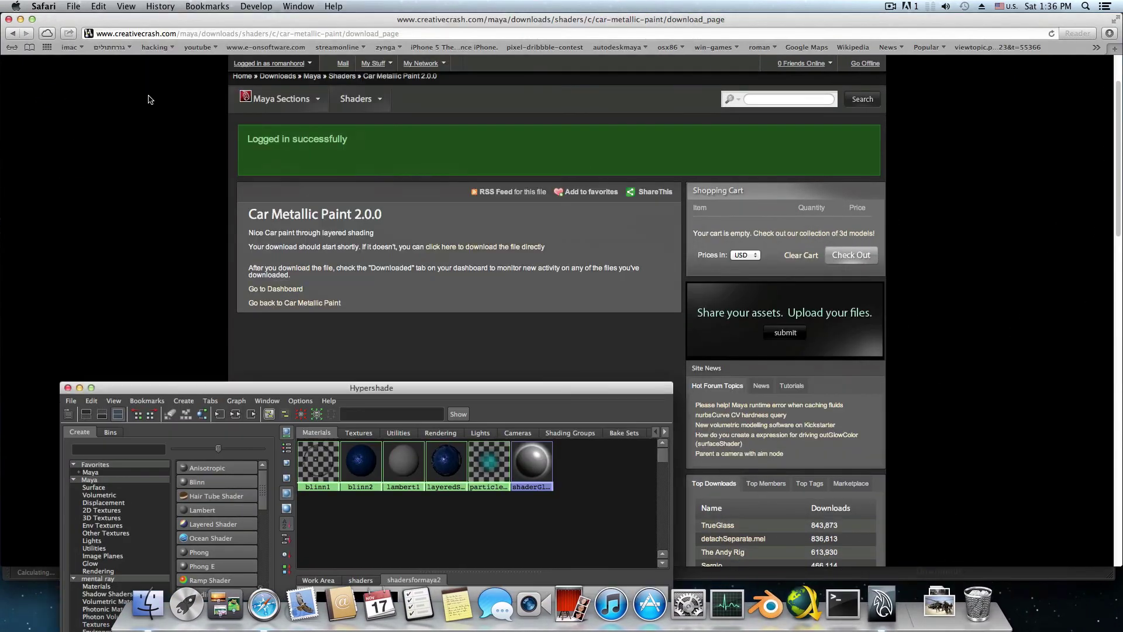
# - Bring up the Hypershade and show the shadderformay tab in its top panel
pyautogui.doubleClick(408, 388)
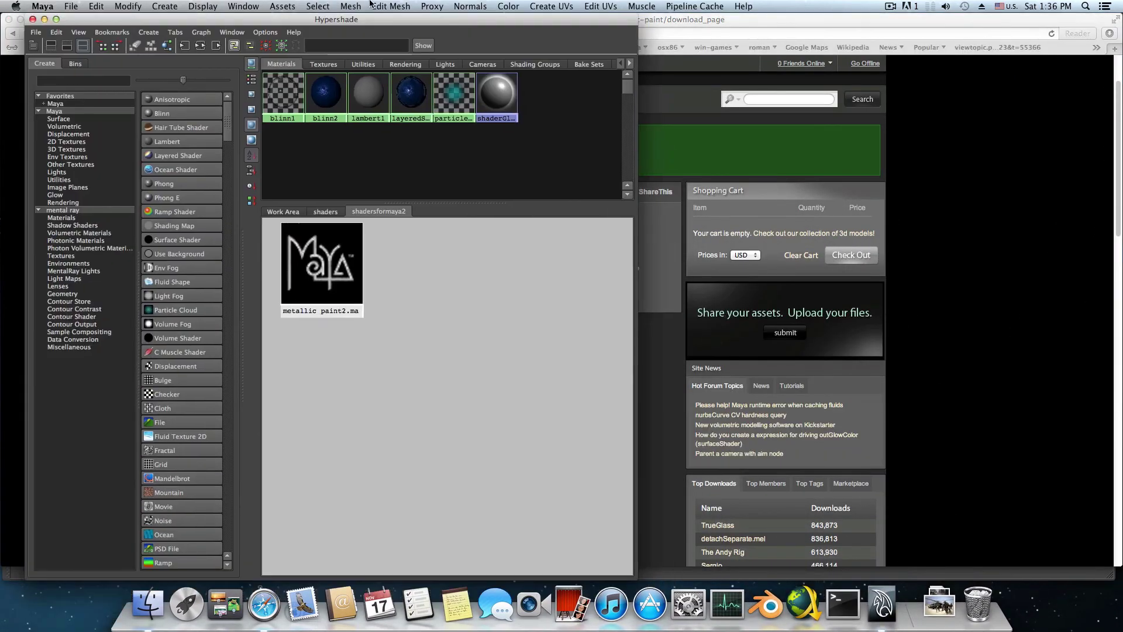
pyautogui.click(629, 63)
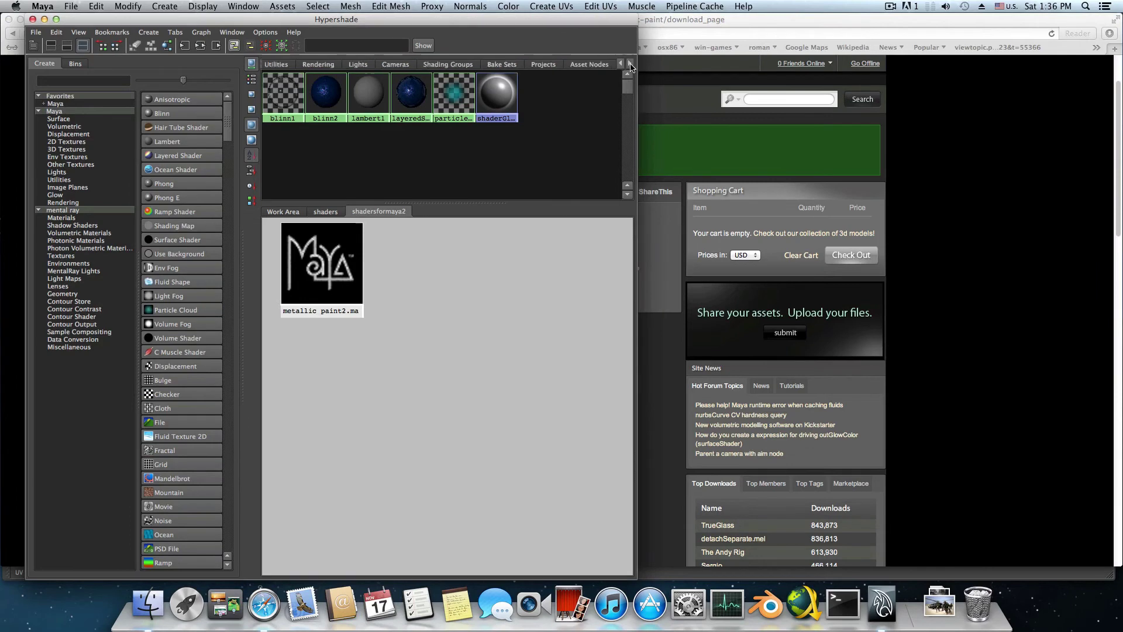
pyautogui.click(630, 63)
pyautogui.click(579, 64)
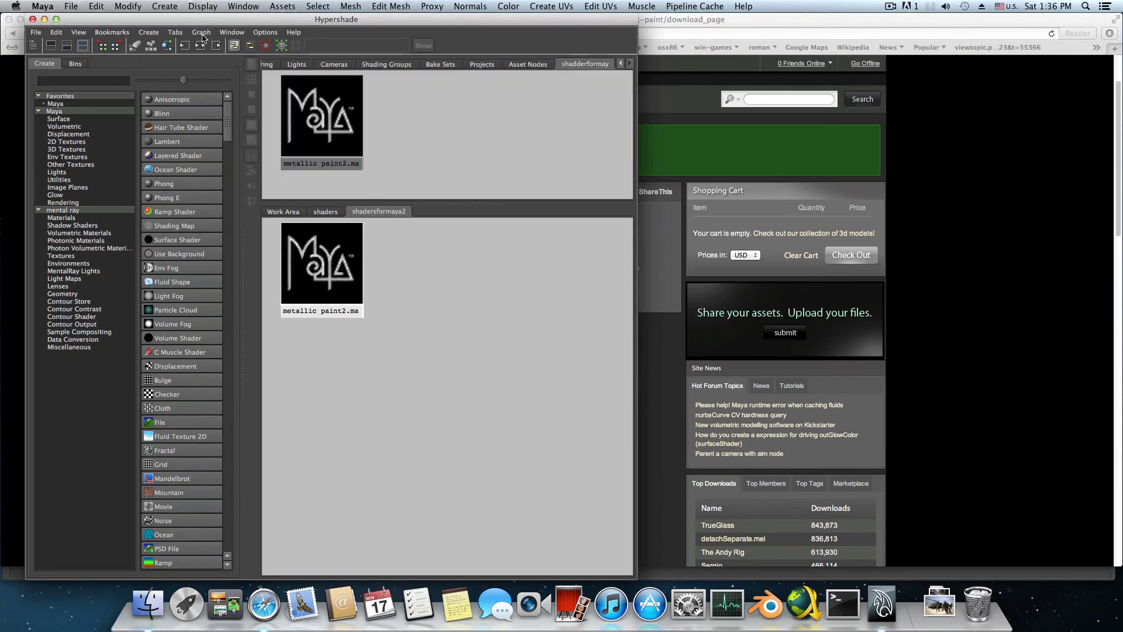
# - Look through the Hypershade's Tabs, Graph, View and Edit menus without choosing anything
pyautogui.click(178, 33)
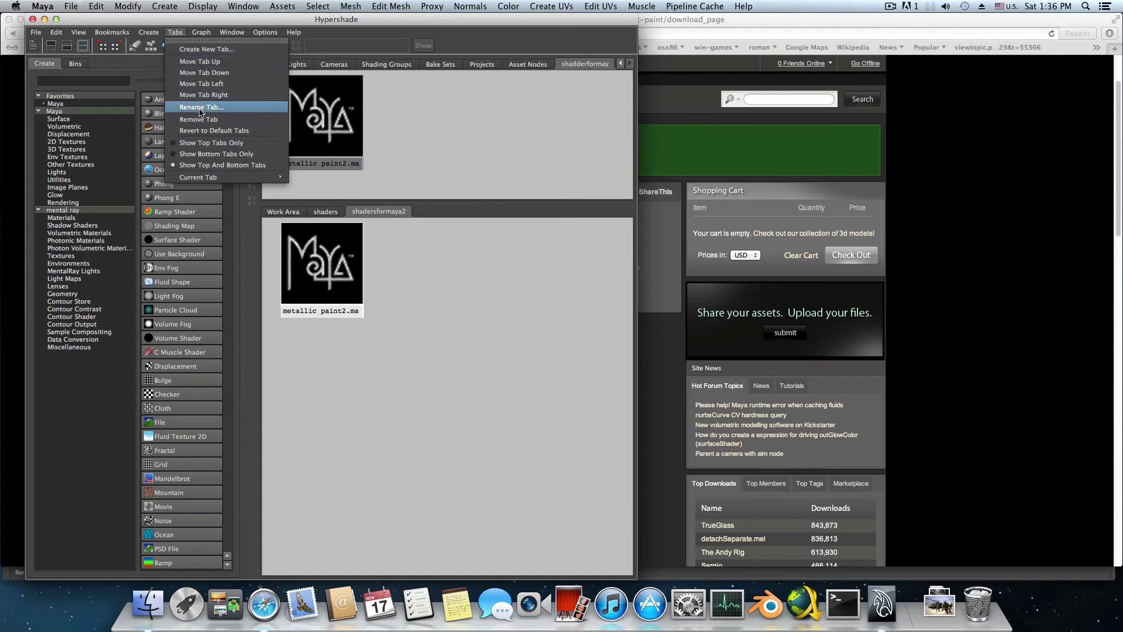
pyautogui.moveTo(211, 171)
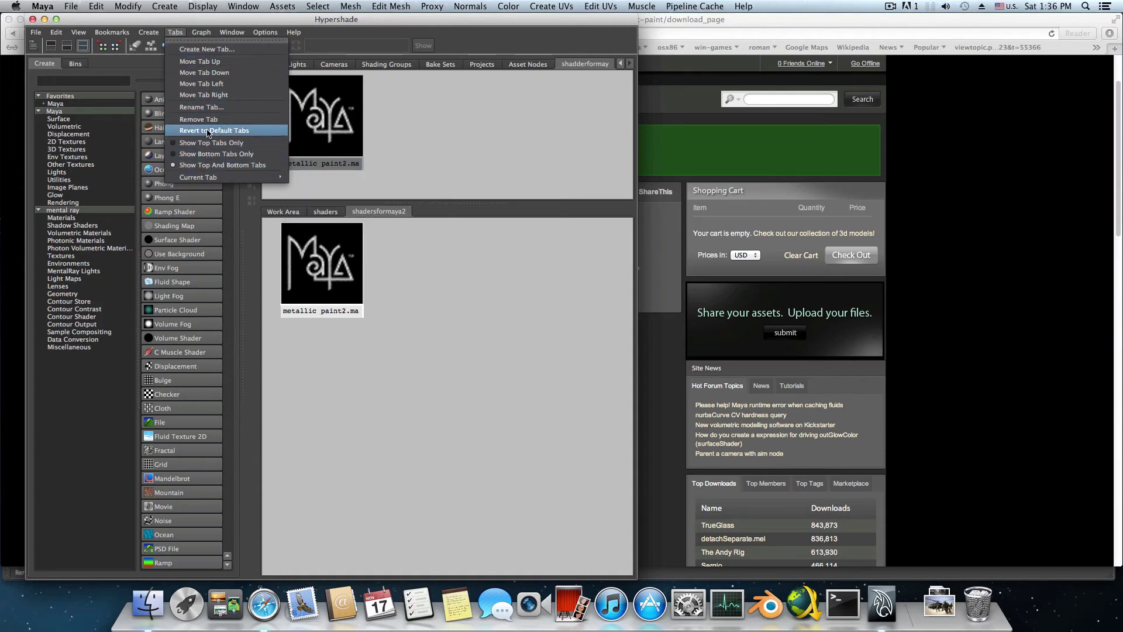
pyautogui.click(196, 33)
pyautogui.click(78, 33)
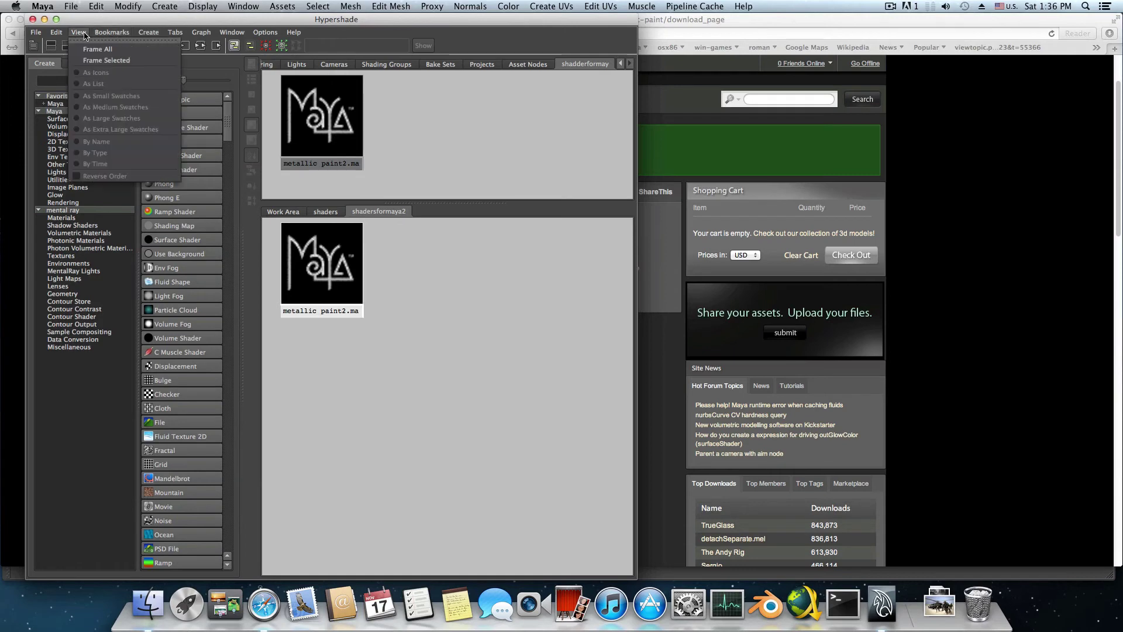
pyautogui.click(67, 35)
pyautogui.click(54, 33)
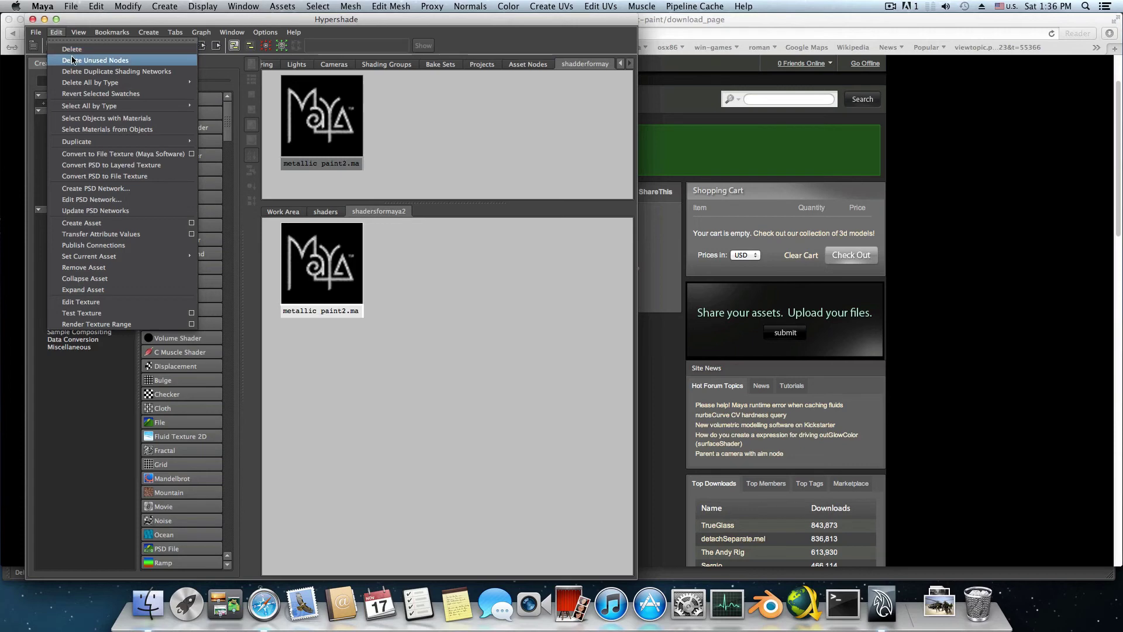
pyautogui.moveTo(87, 84)
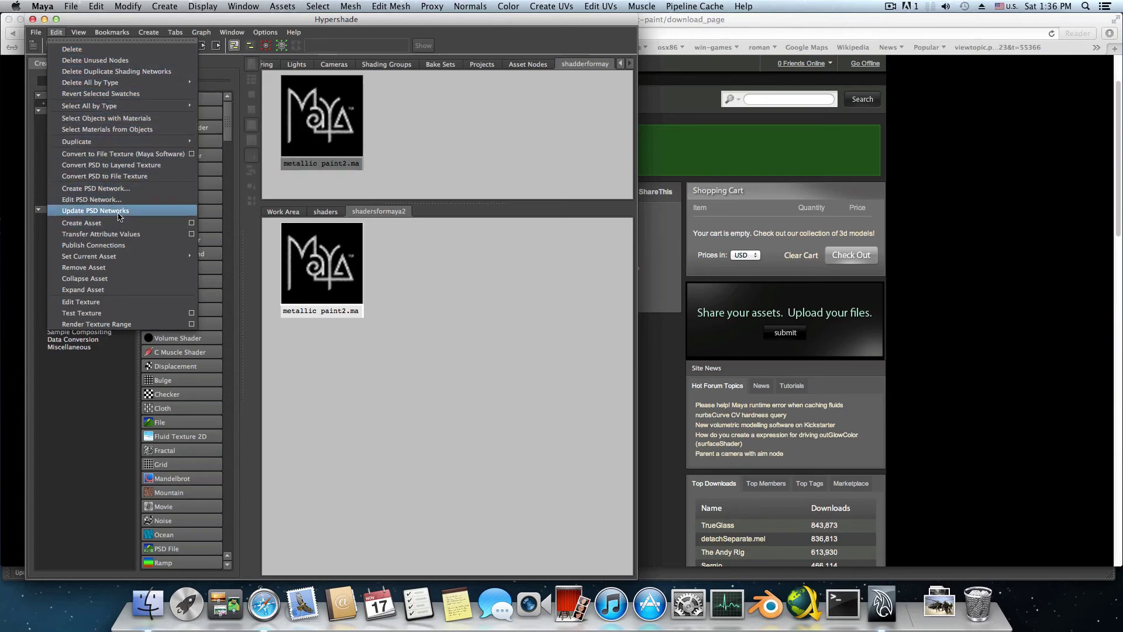
pyautogui.click(91, 398)
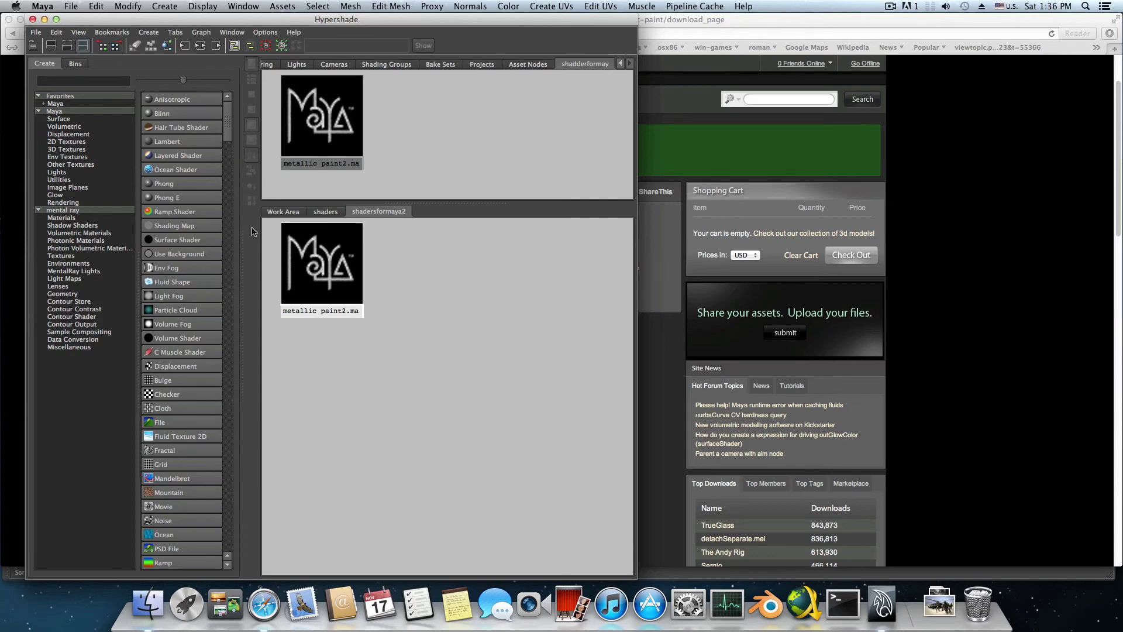
# - Deselect the metallic paint2.ma swatch and browse the Hypershade's Options menu
pyautogui.click(403, 205)
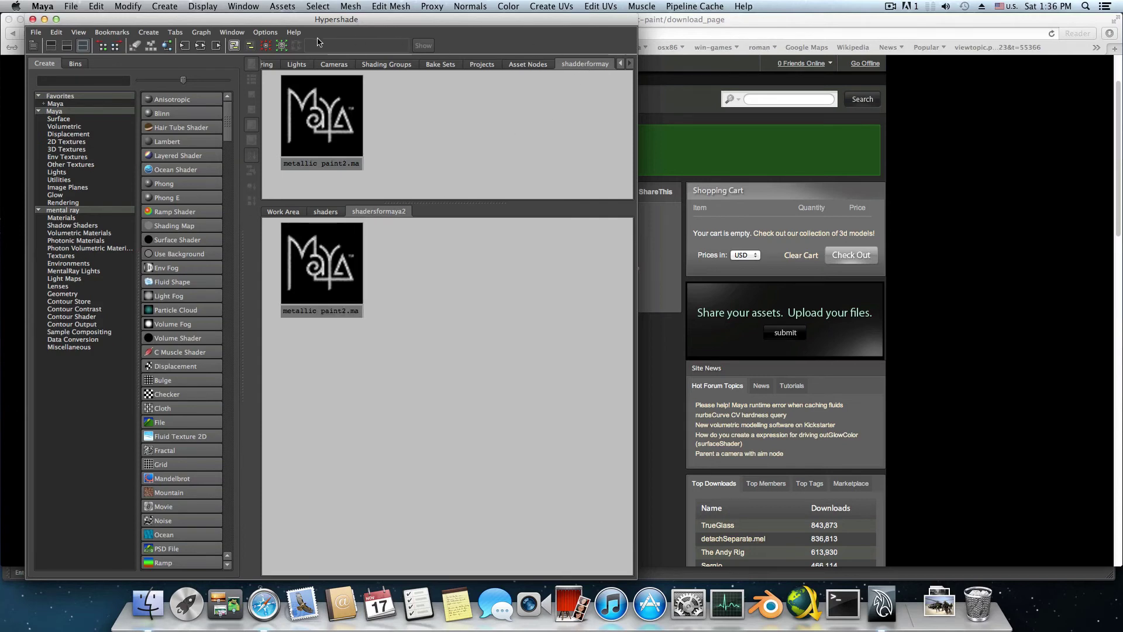
pyautogui.click(263, 32)
pyautogui.moveTo(280, 50)
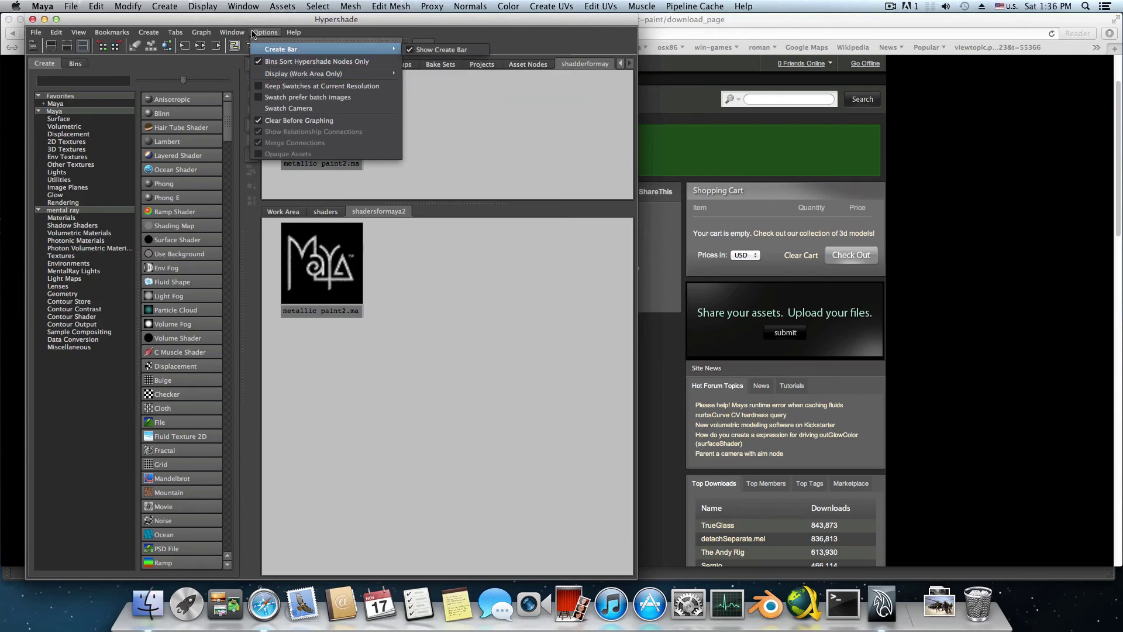
pyautogui.moveTo(240, 33)
pyautogui.moveTo(191, 31)
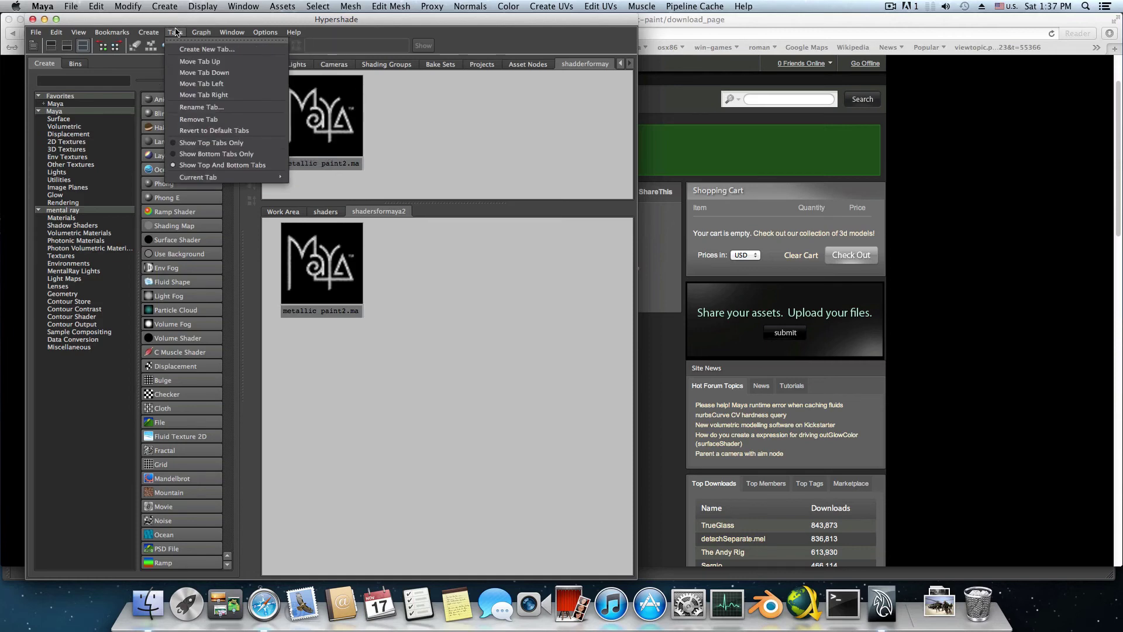
# - Remove and confirm deleting the shadderformay tab, scroll back to Materials, and reposition the Hypershade window
pyautogui.click(199, 124)
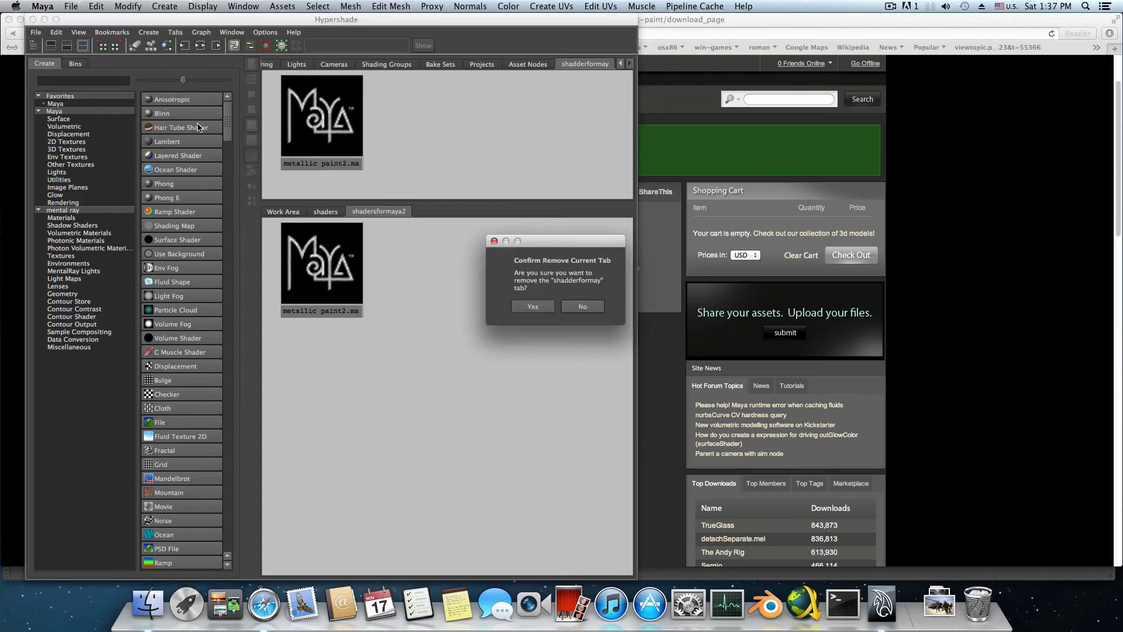
pyautogui.click(529, 312)
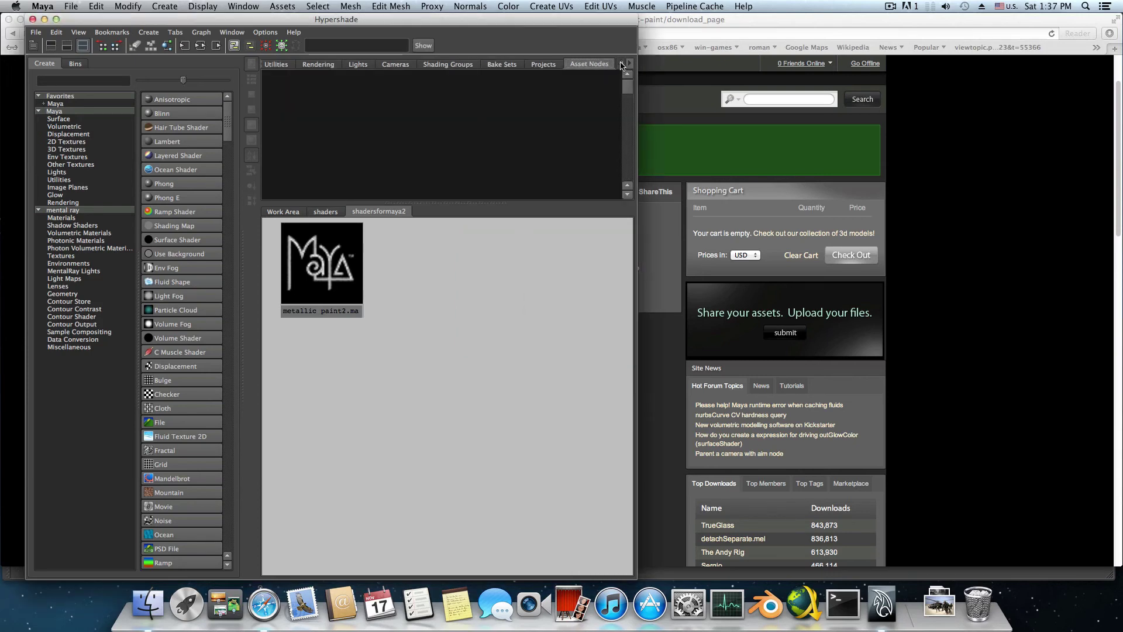
pyautogui.click(621, 65)
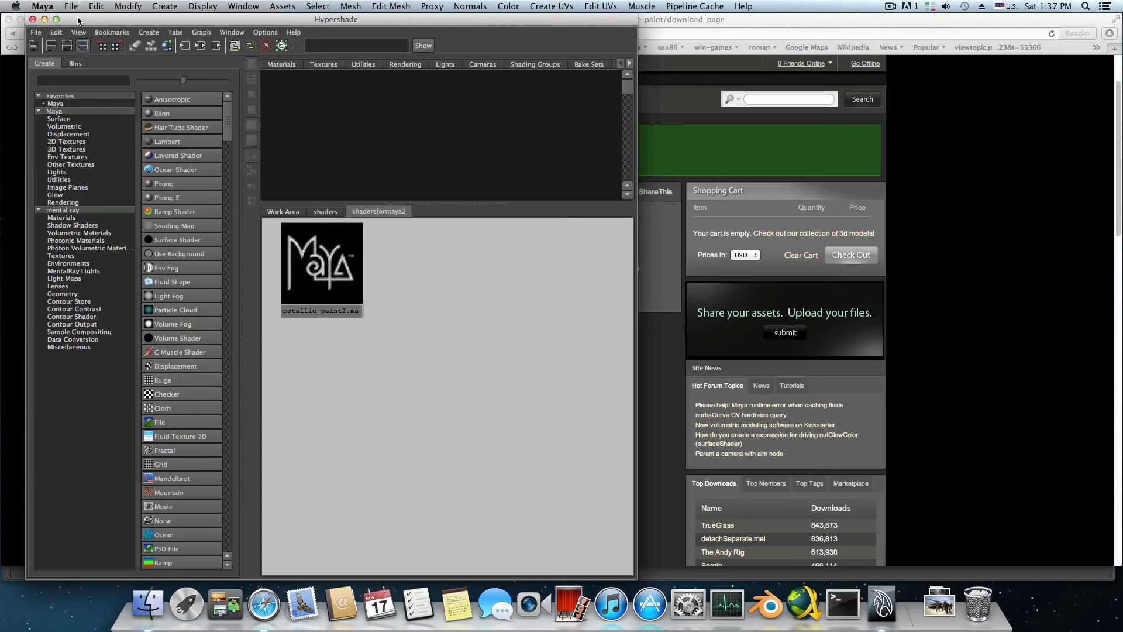
pyautogui.moveTo(78, 20); pyautogui.dragTo(145, 21)
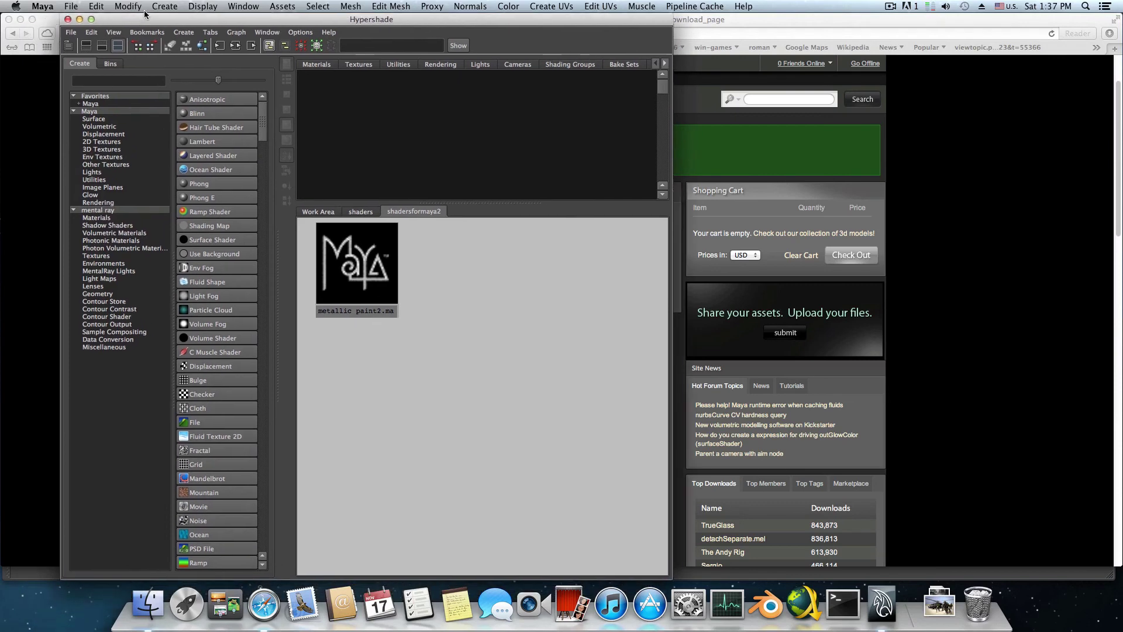
# - Preview the Rubber, Rusted_mtl and silver_shader-v1 folders in the shaders tab, then minimize the Hypershade
pyautogui.click(367, 212)
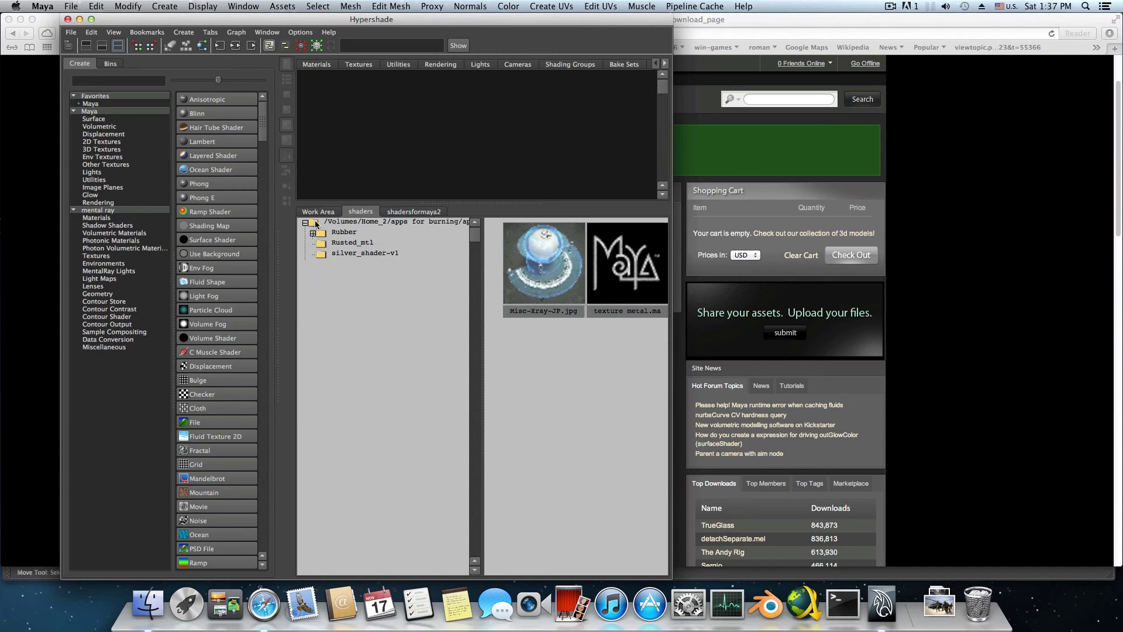
pyautogui.click(331, 233)
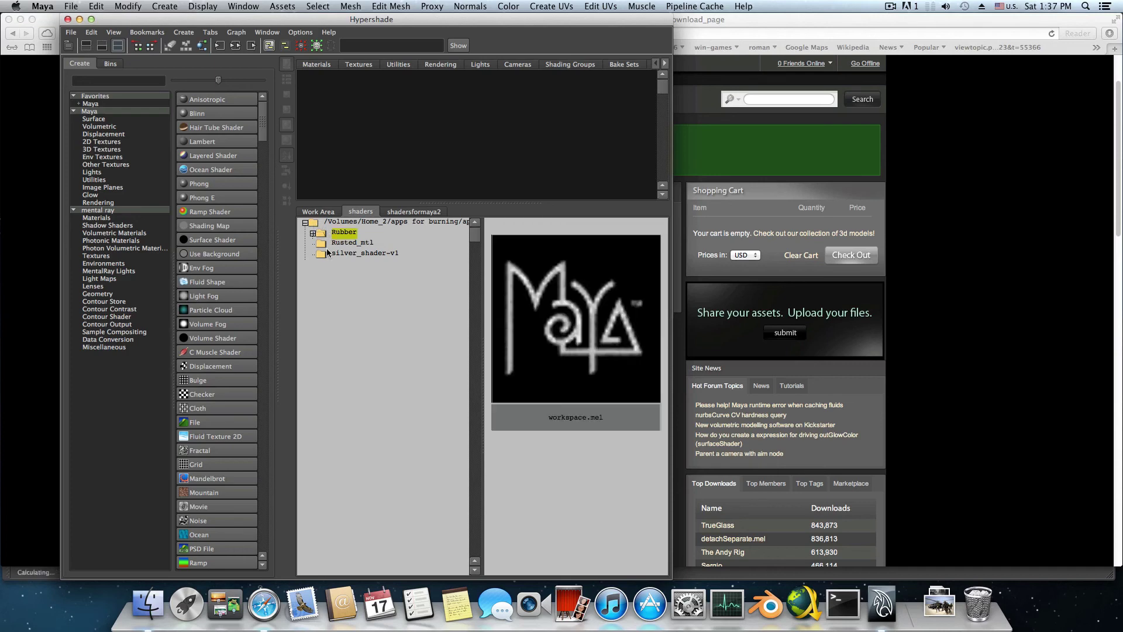
pyautogui.click(327, 244)
pyautogui.click(325, 258)
pyautogui.click(325, 244)
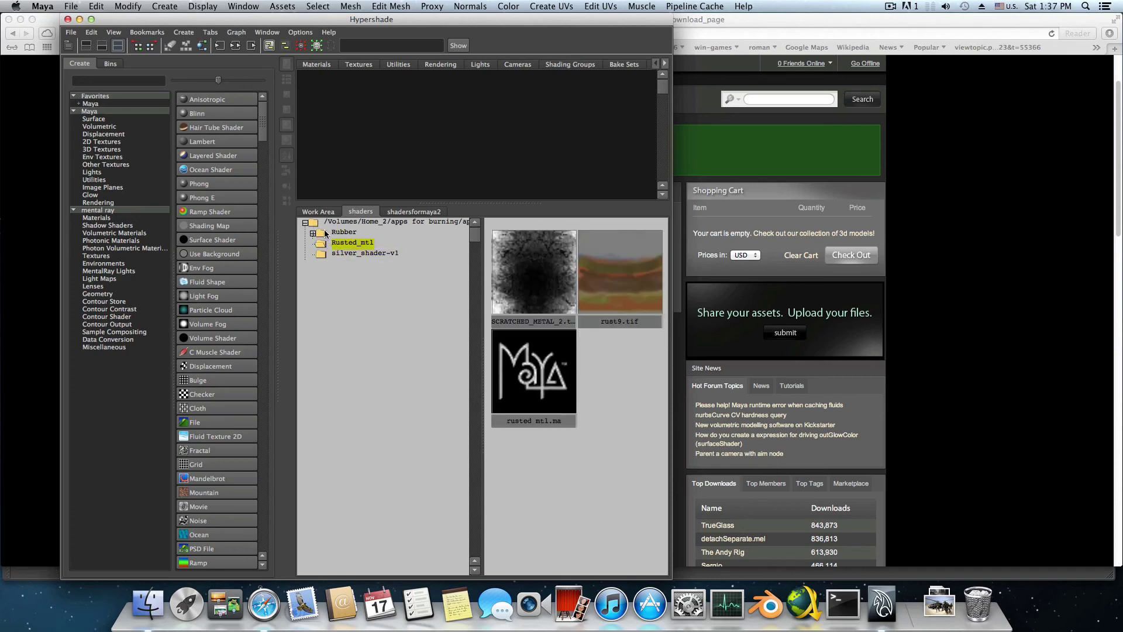
pyautogui.click(327, 233)
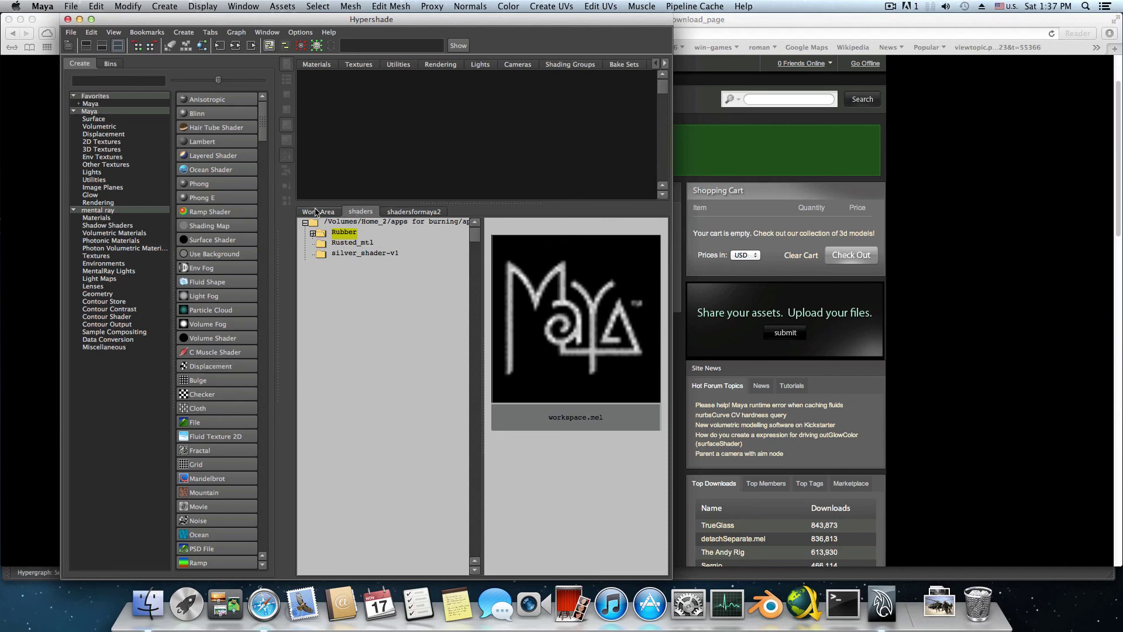
pyautogui.click(361, 213)
pyautogui.click(78, 20)
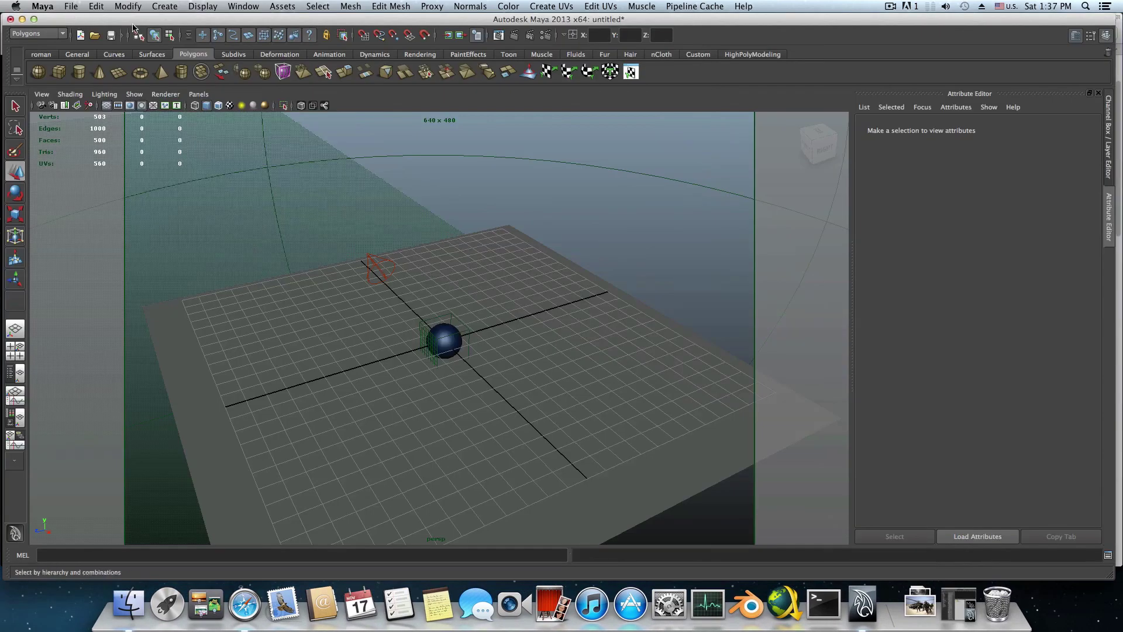
# - Minimize Maya, close the Hypershade, and minimize Safari to reveal the desktop
pyautogui.click(22, 21)
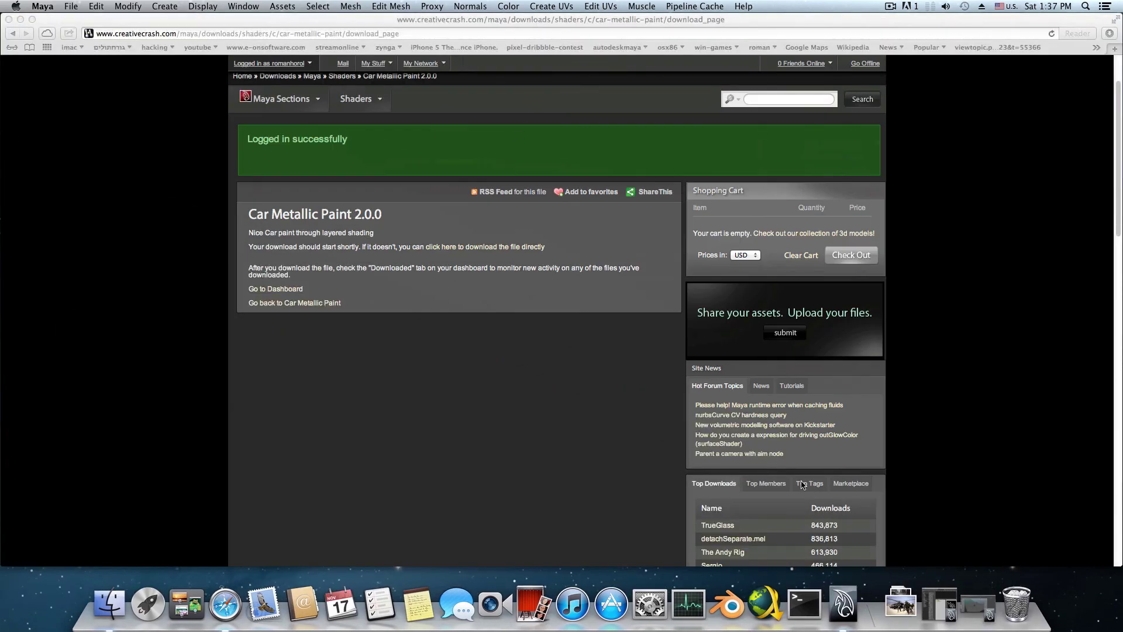
pyautogui.click(945, 598)
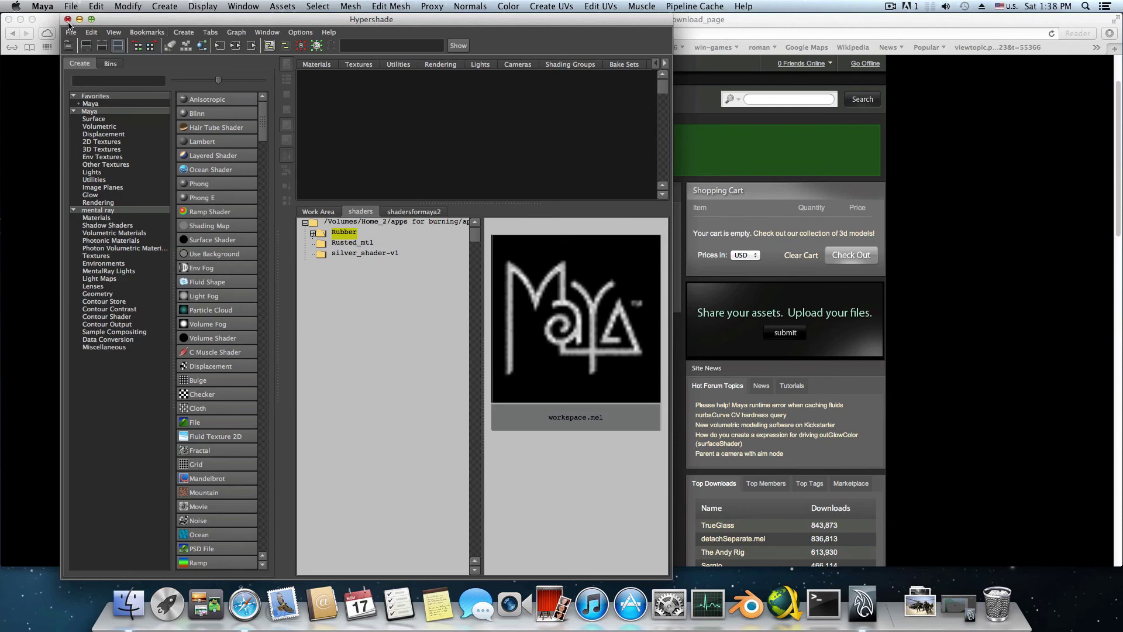
pyautogui.click(68, 20)
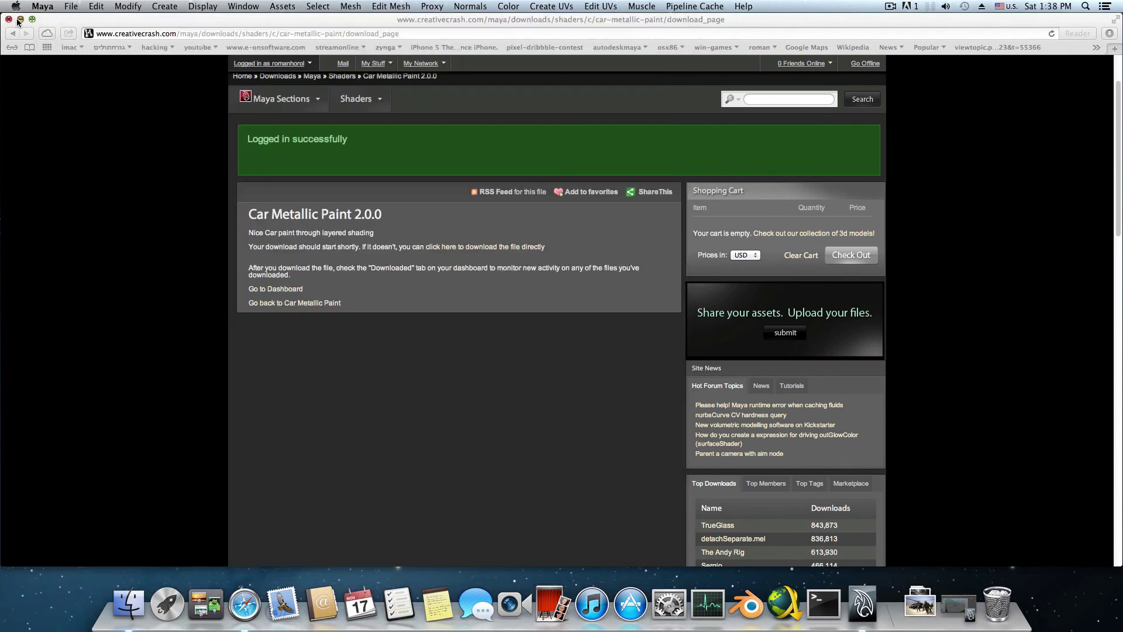
pyautogui.click(19, 19)
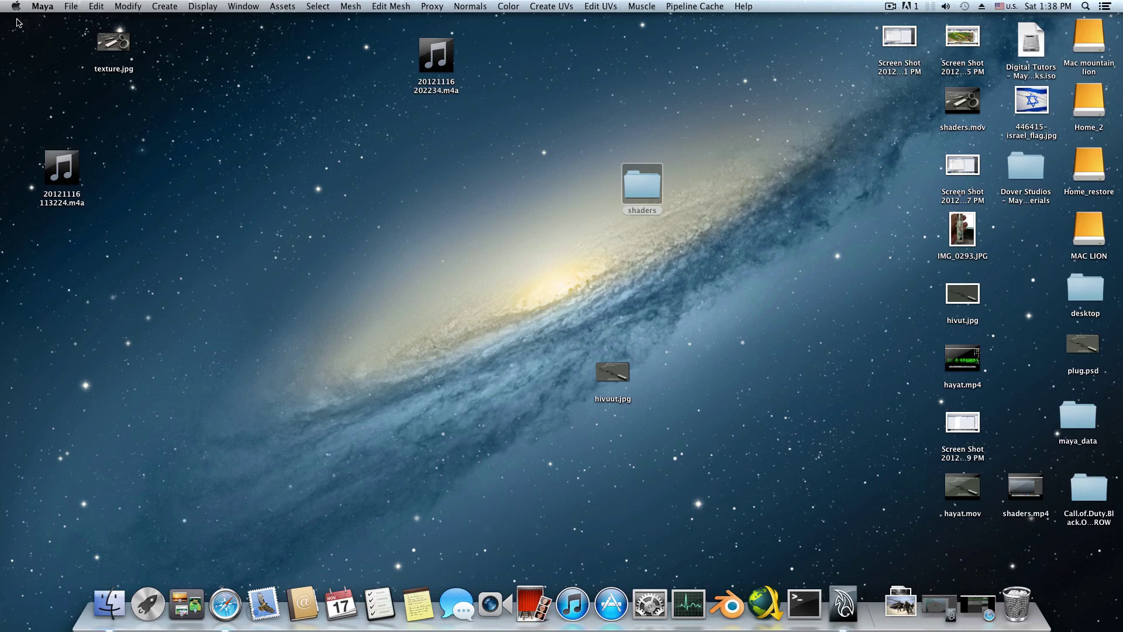
pyautogui.click(890, 6)
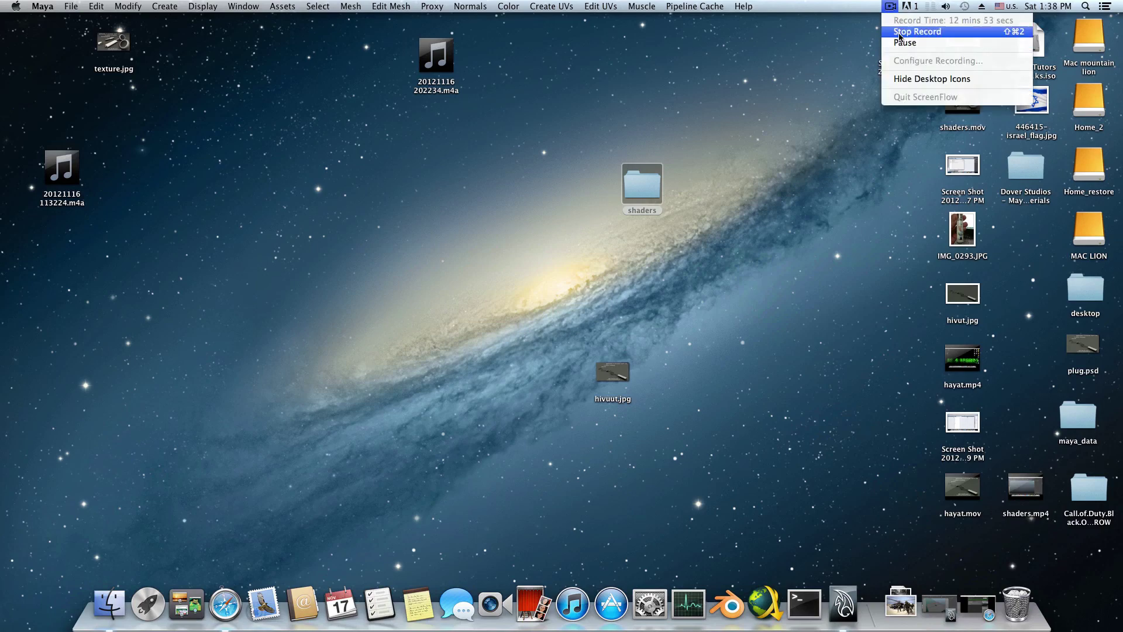